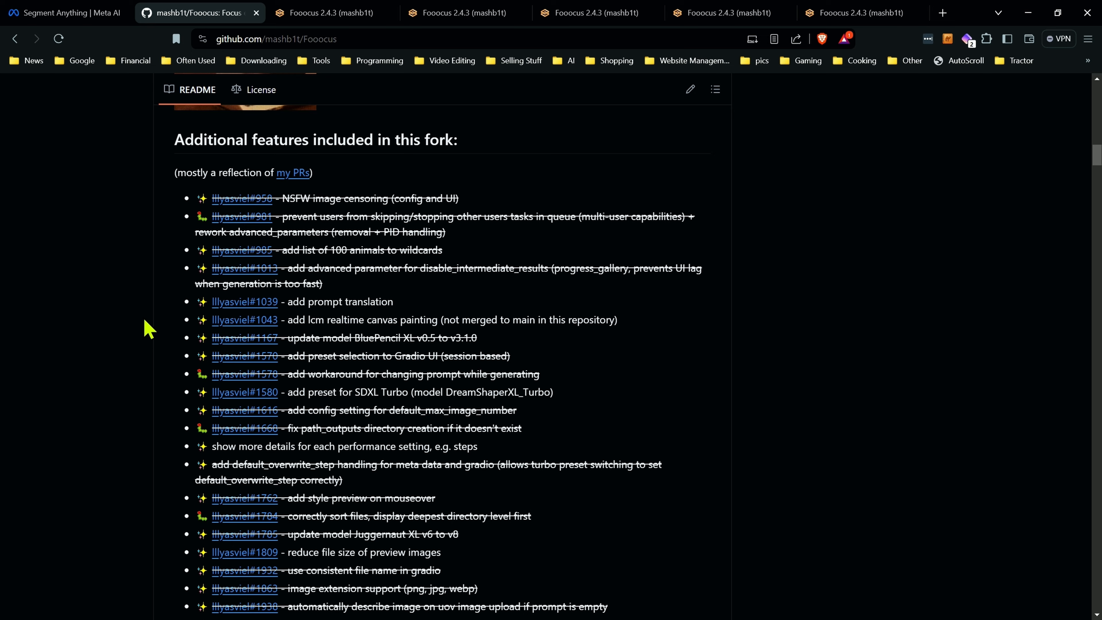
Step: Examine the fork's feature list, download, switching and Colab instructions in the mashb1t/Fooocus README, and open the Segment Anything site
scroll(148, 330, "up", 15)
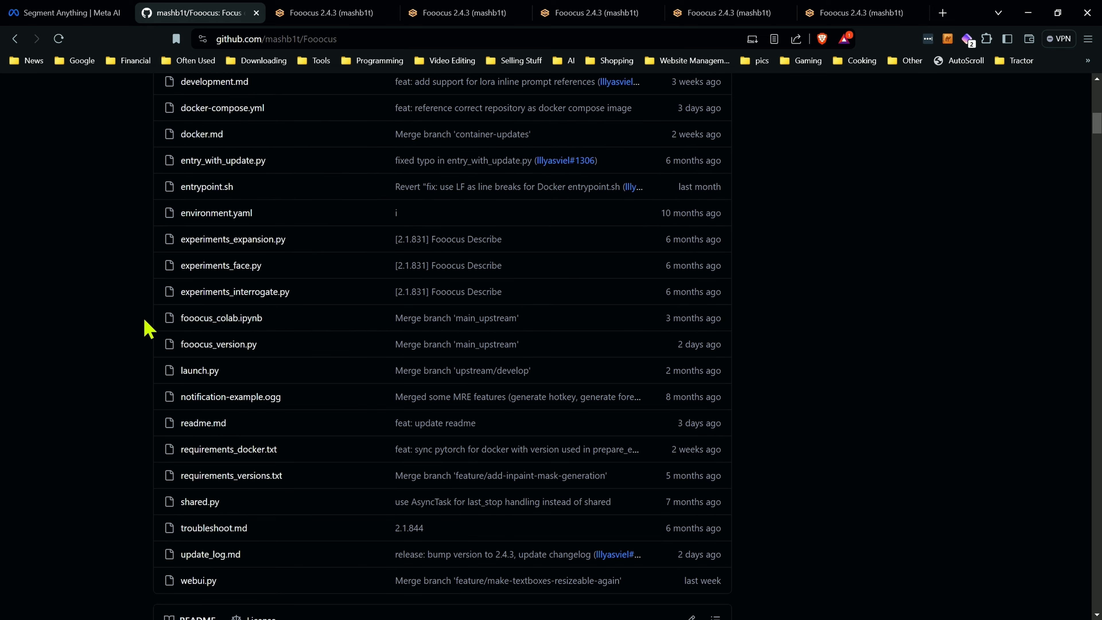
scroll(146, 328, "up", 8)
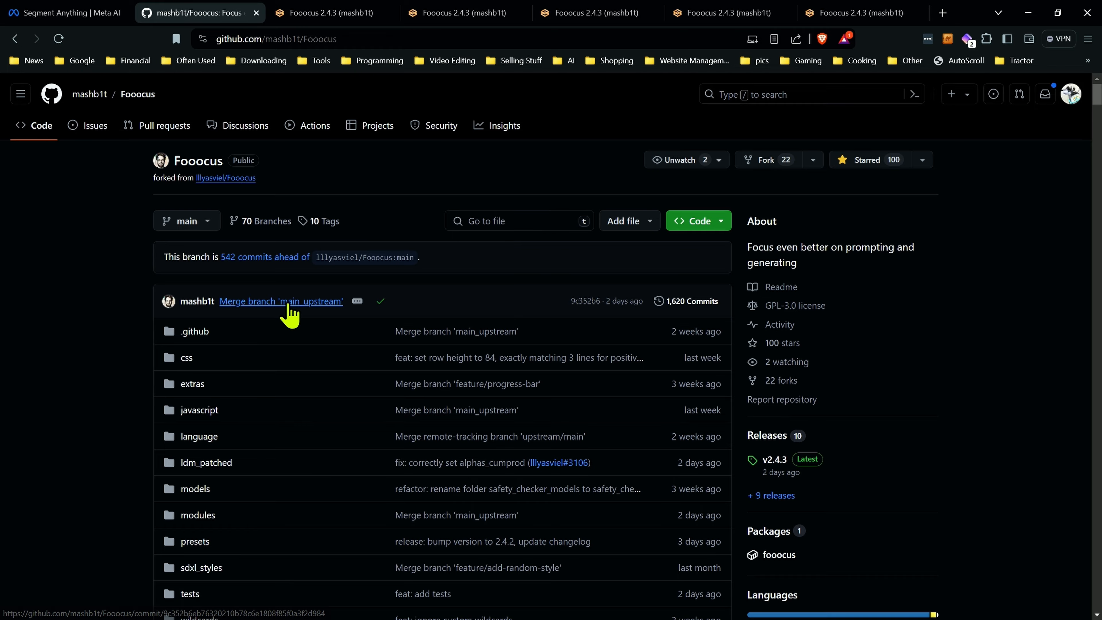
scroll(211, 317, "down", 8)
scroll(118, 345, "down", 20)
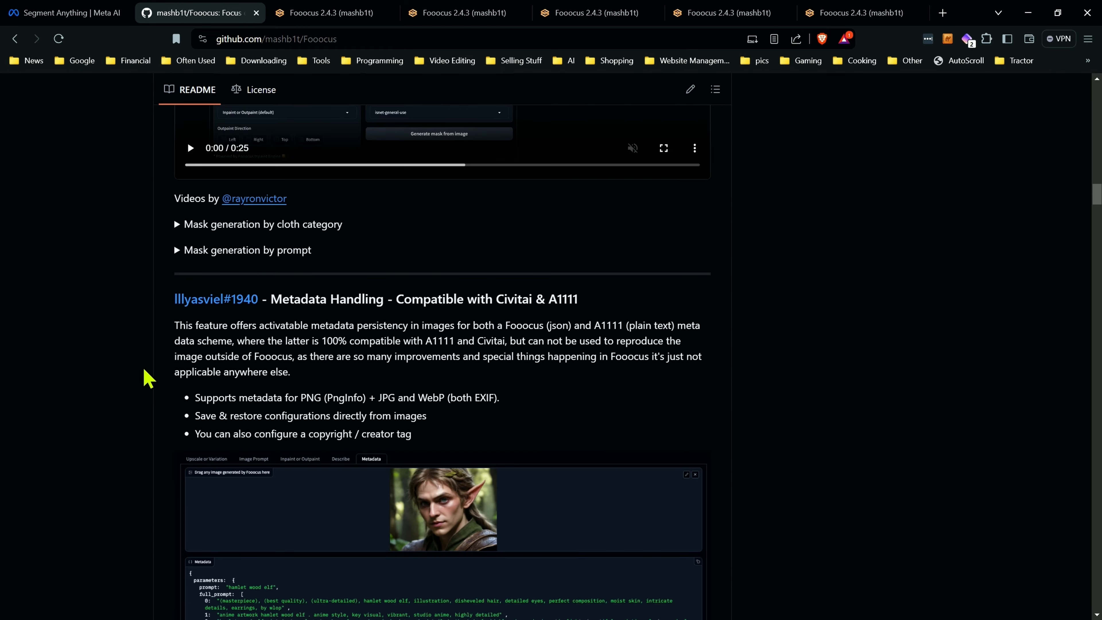
scroll(161, 372, "down", 15)
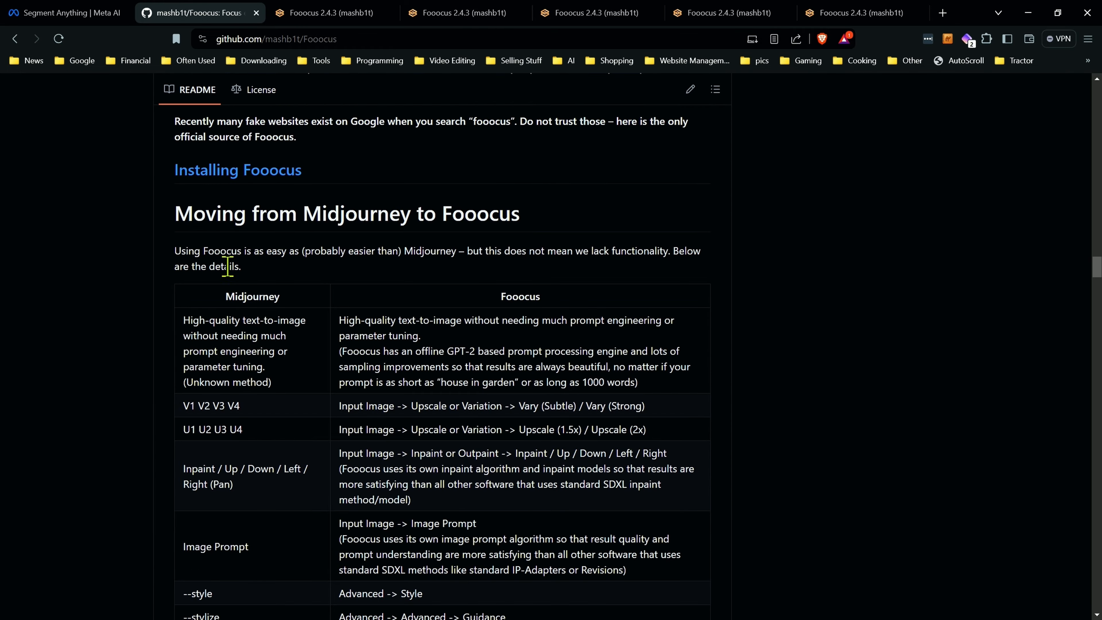
scroll(227, 266, "down", 15)
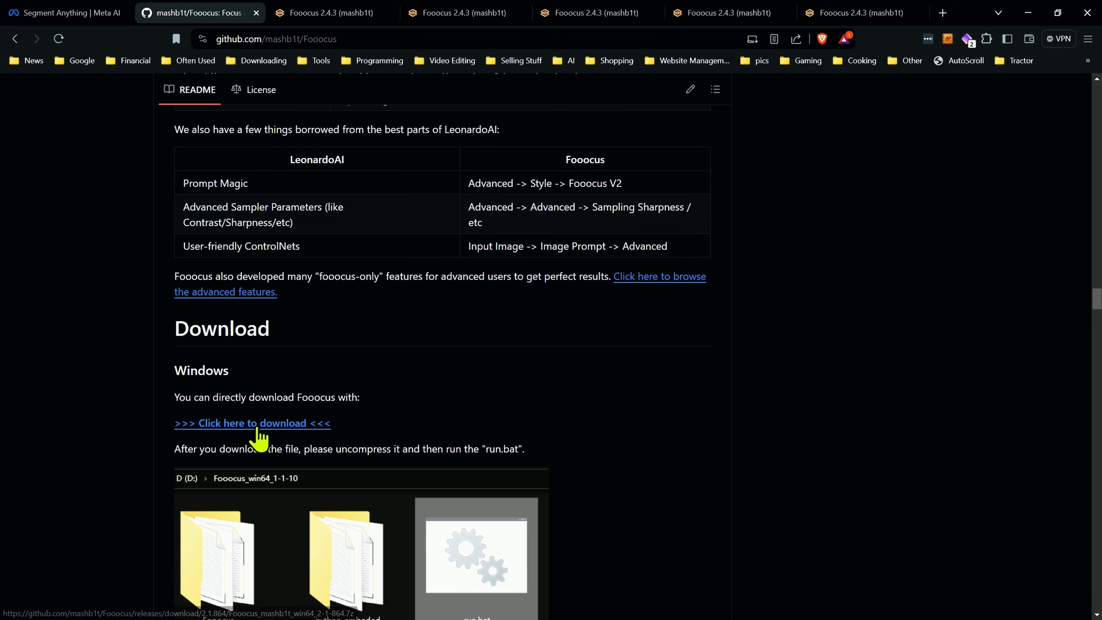
scroll(196, 423, "down", 10)
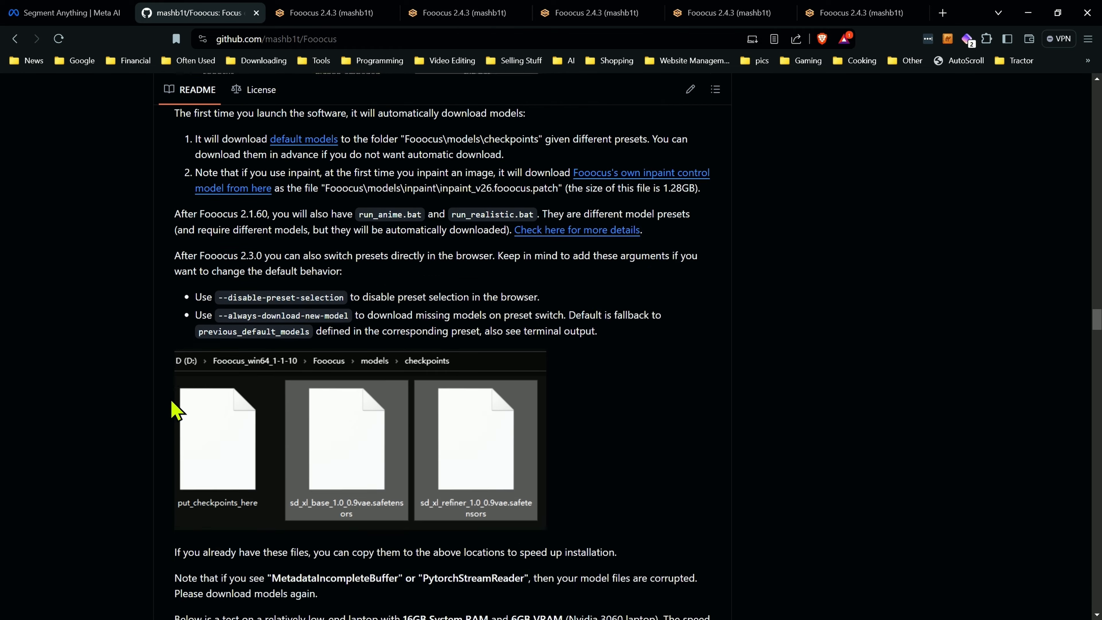
scroll(172, 402, "down", 15)
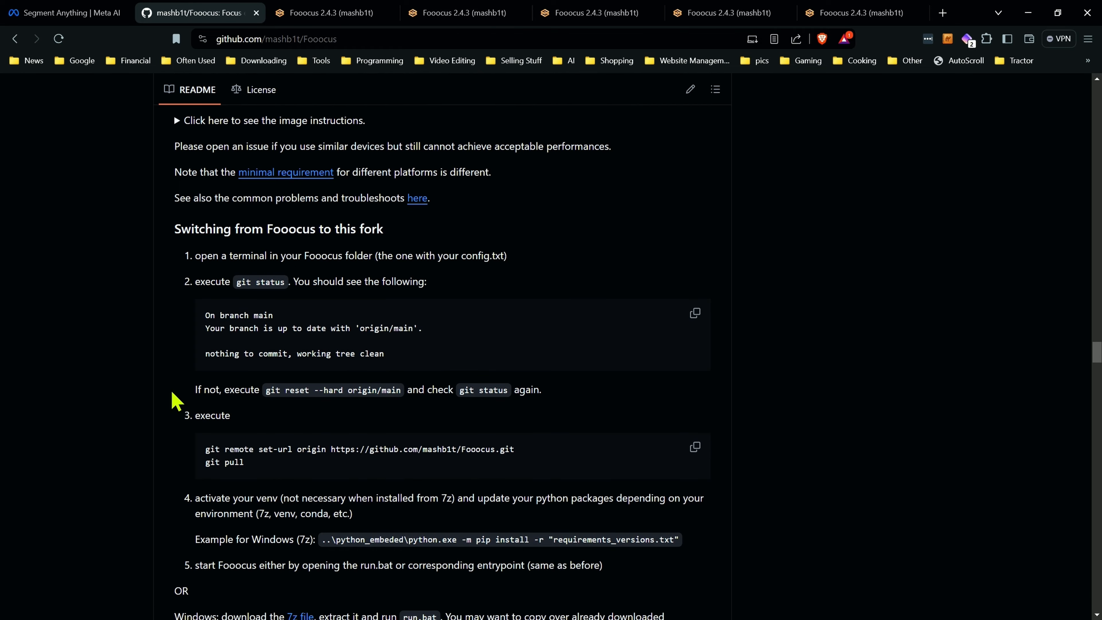
scroll(172, 401, "down", 7)
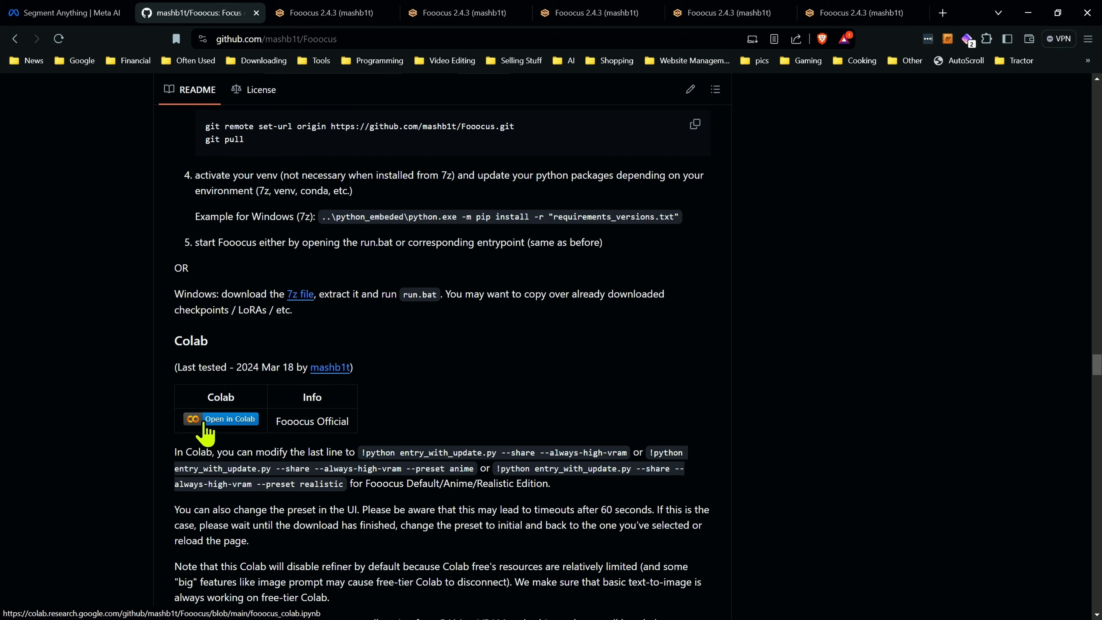
scroll(226, 434, "up", 7)
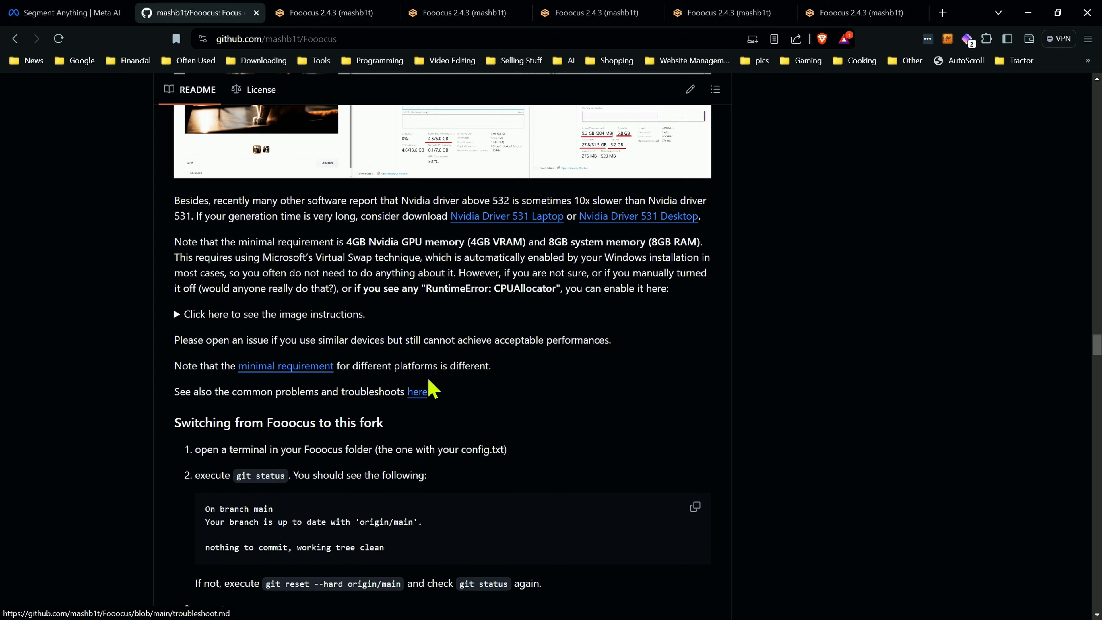
left_click_drag(1096, 347, 1097, 82)
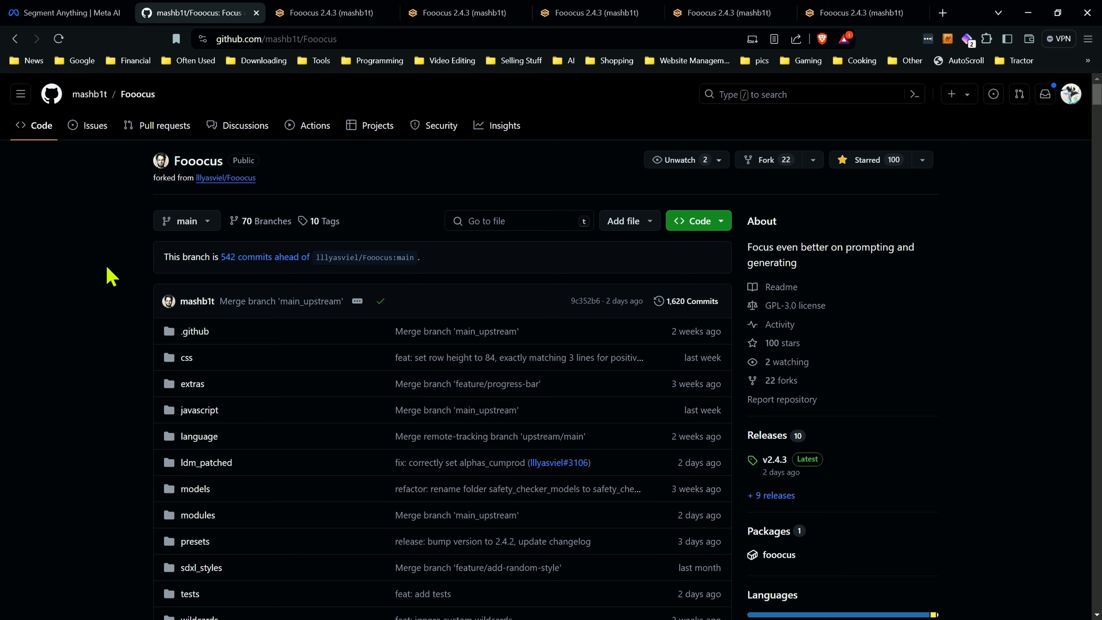
left_click(80, 13)
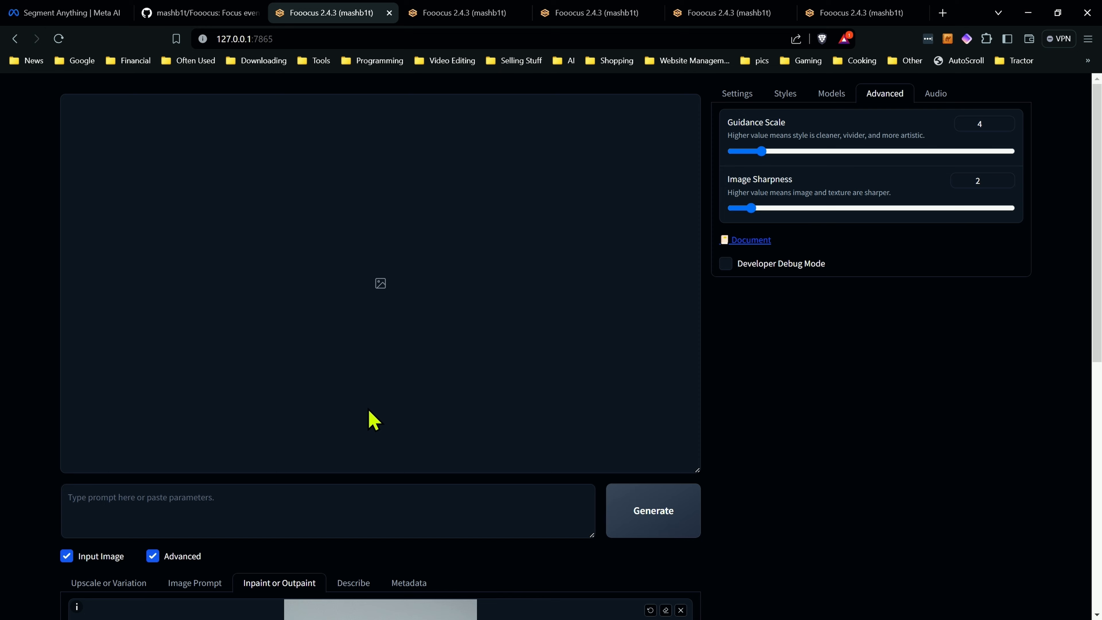
Step: In Fooocus, turn on Developer Debug Mode and enable mask upload in the inpaint debug options
scroll(74, 569, "down", 5)
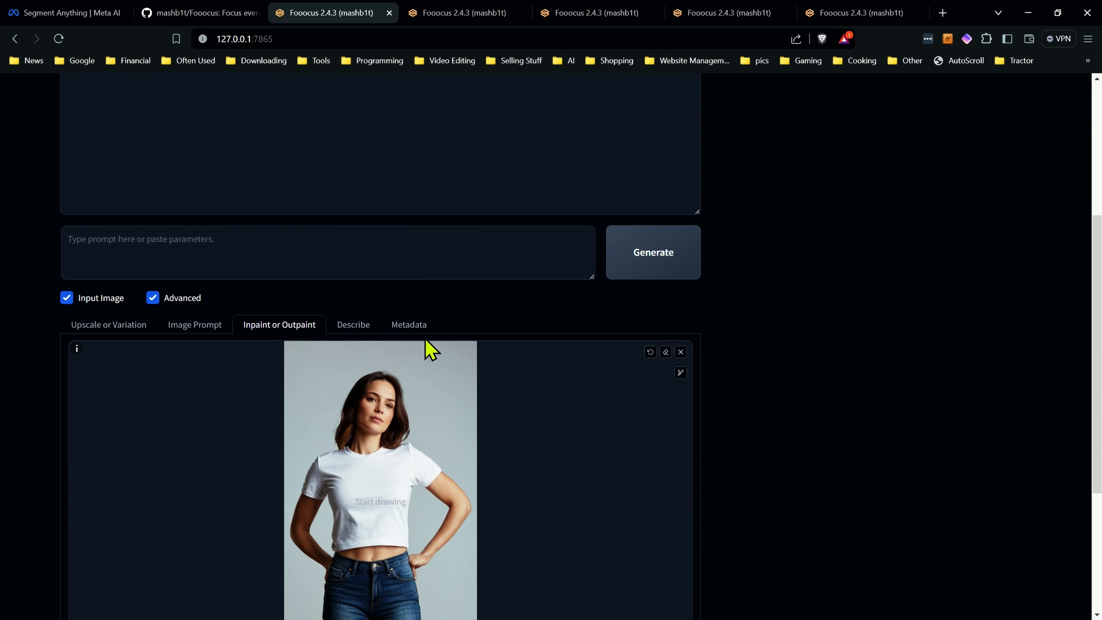
scroll(221, 288, "down", 3)
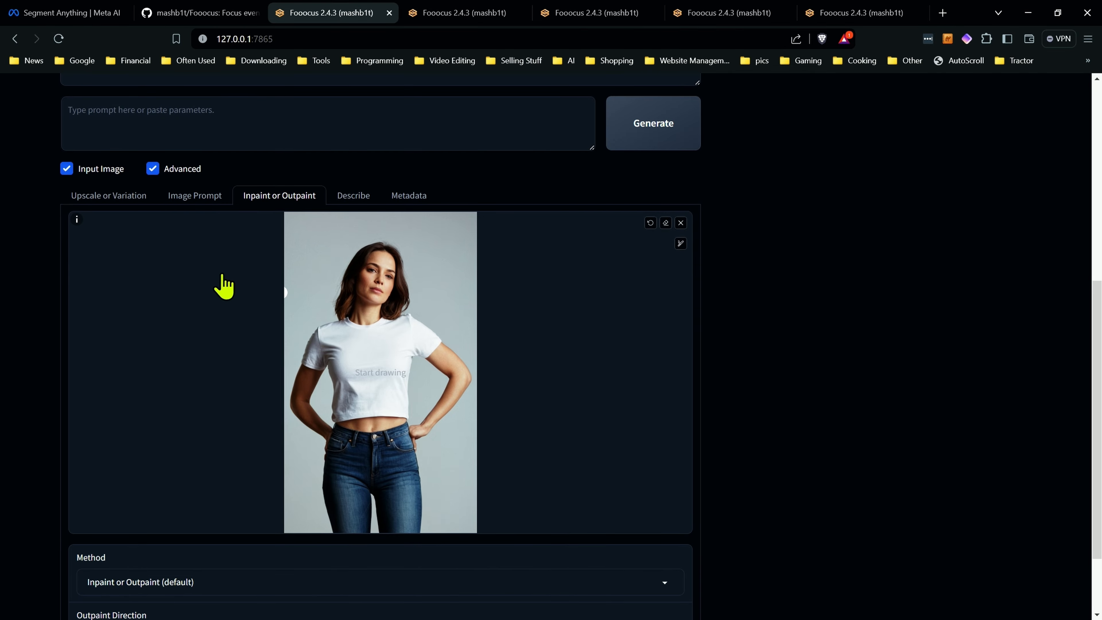
scroll(277, 214, "down", 1)
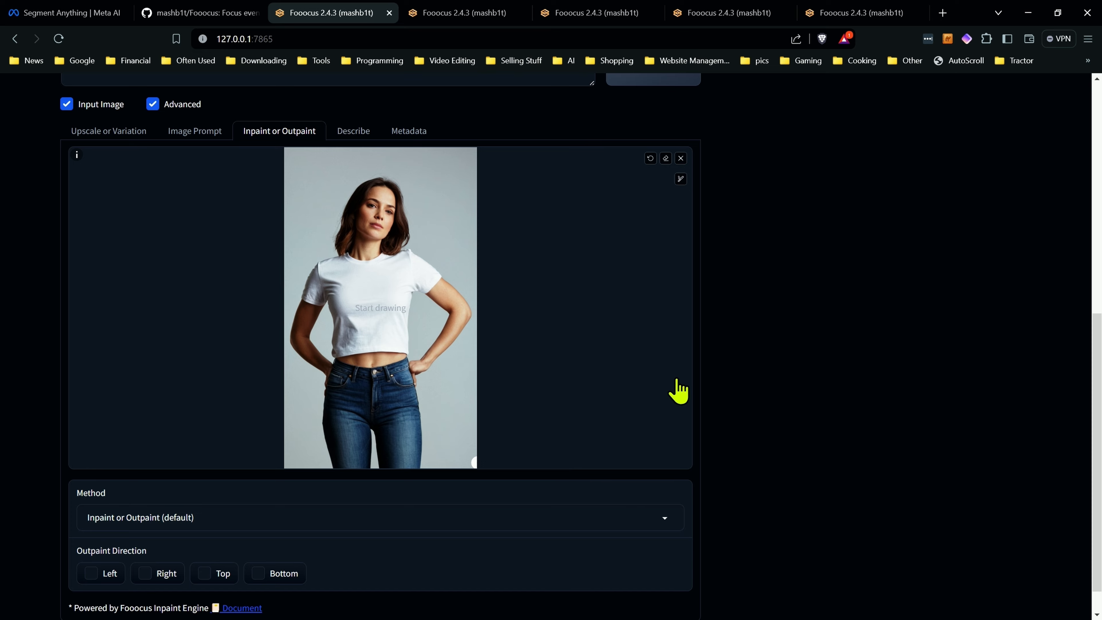
scroll(725, 306, "up", 10)
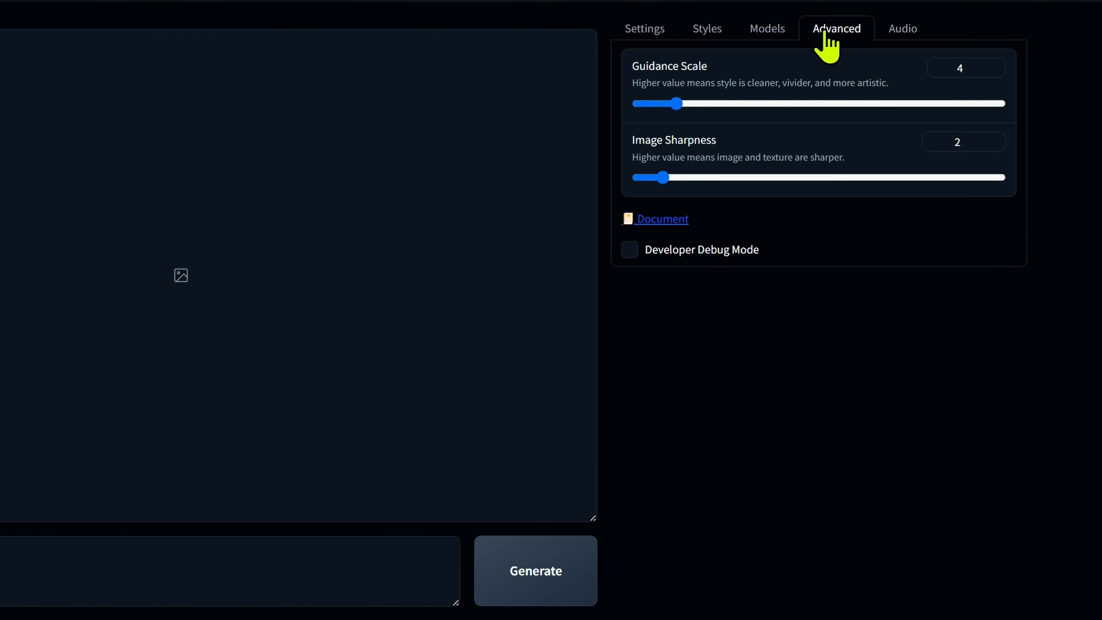
left_click(629, 250)
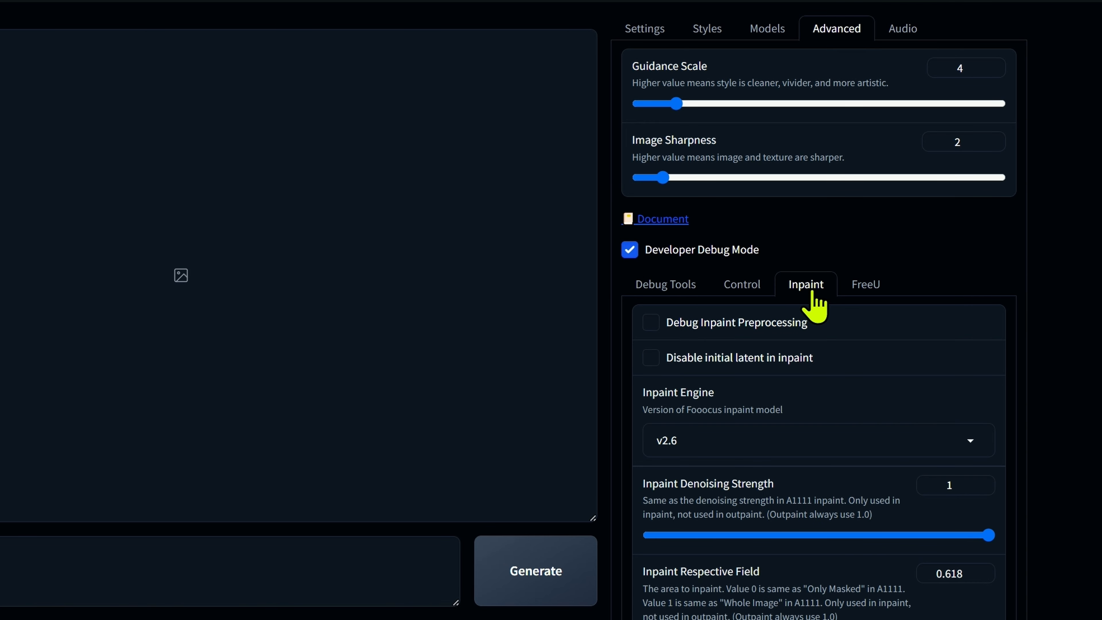
scroll(812, 294, "down", 6)
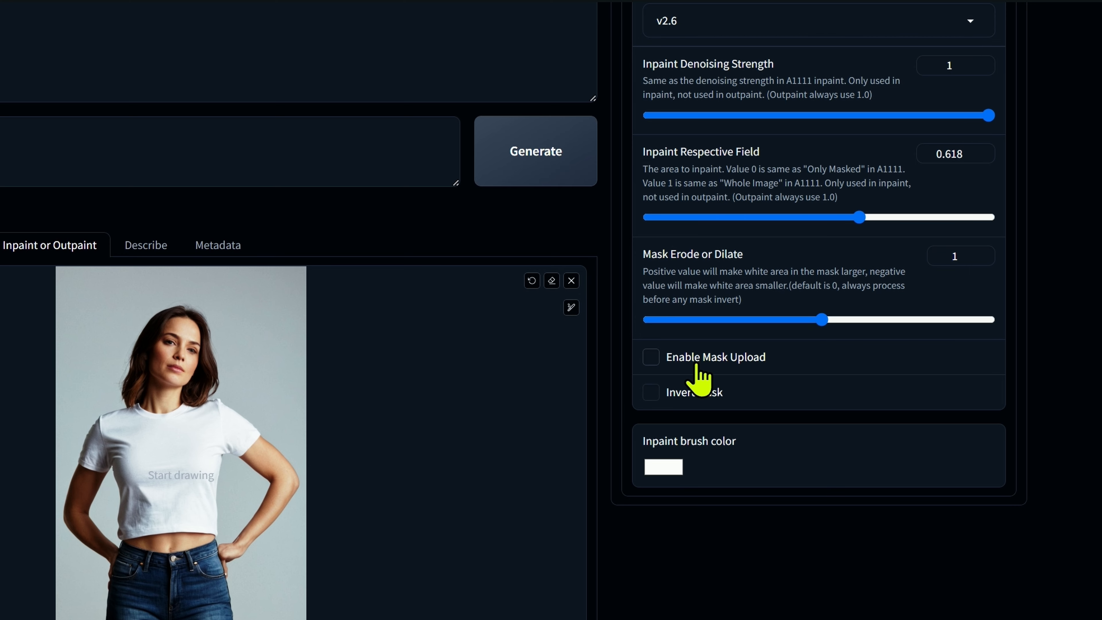
left_click(651, 357)
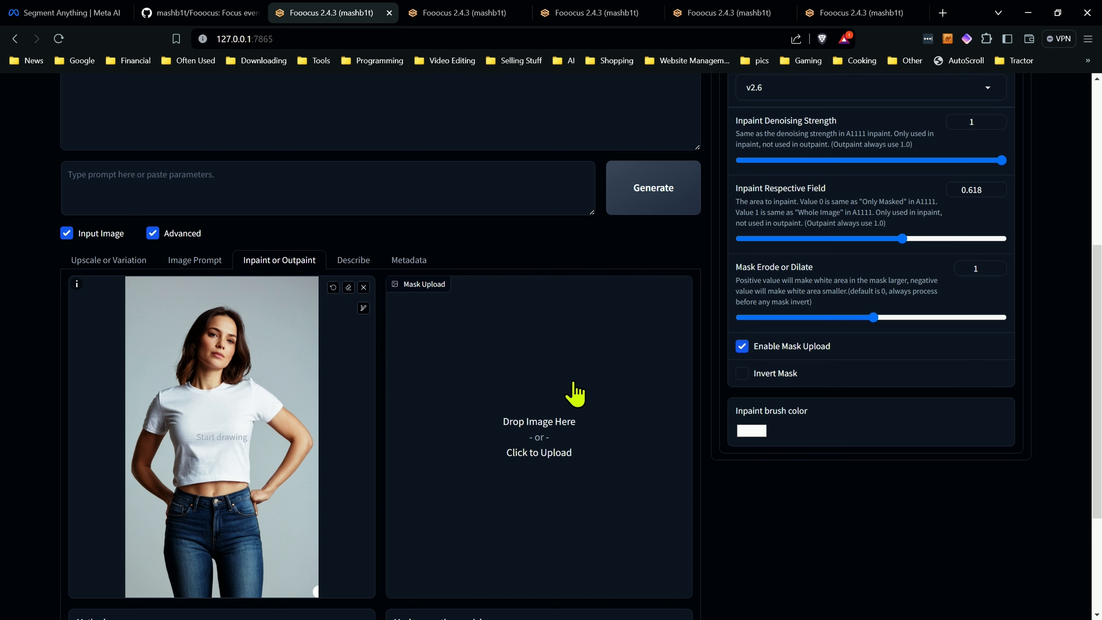
Step: Choose isnet-general-use as the mask generation model for the photo of the woman
scroll(572, 391, "down", 4)
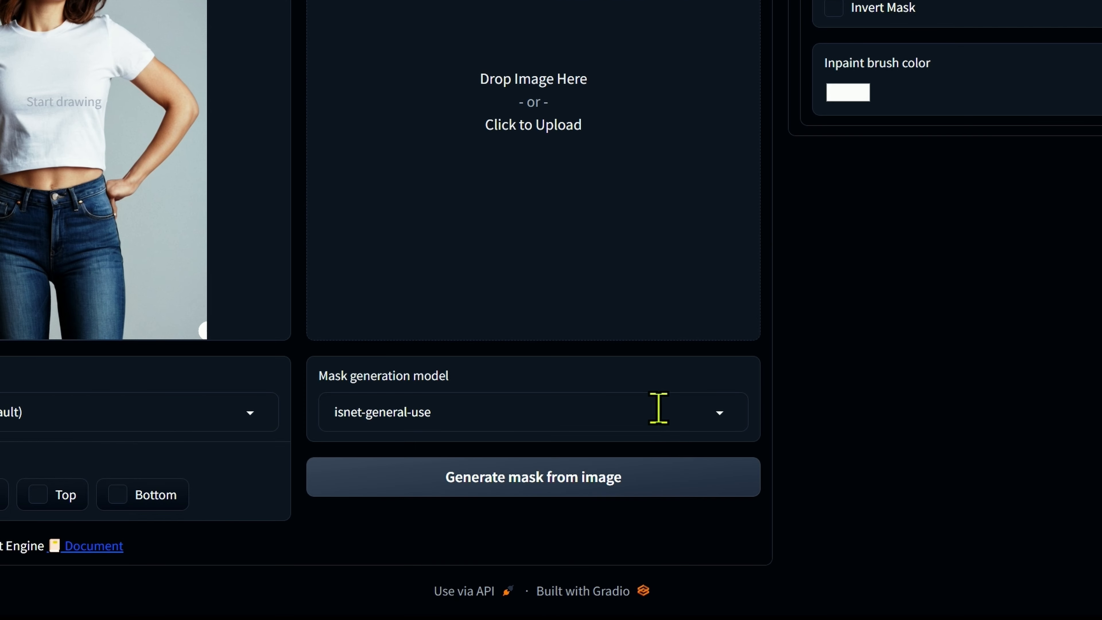
left_click(622, 520)
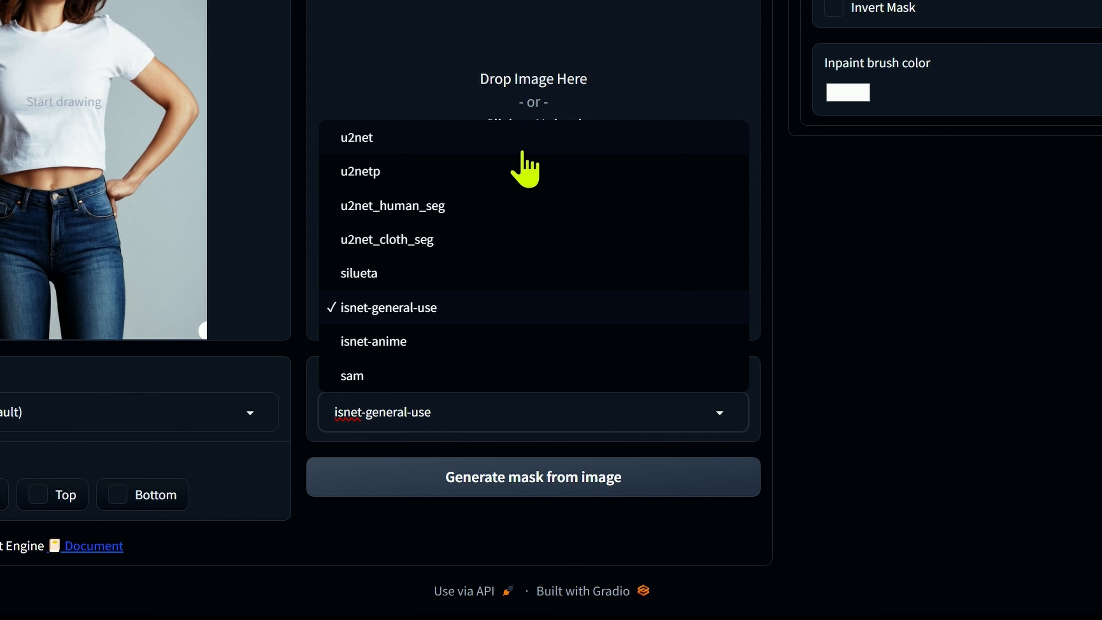
left_click(481, 307)
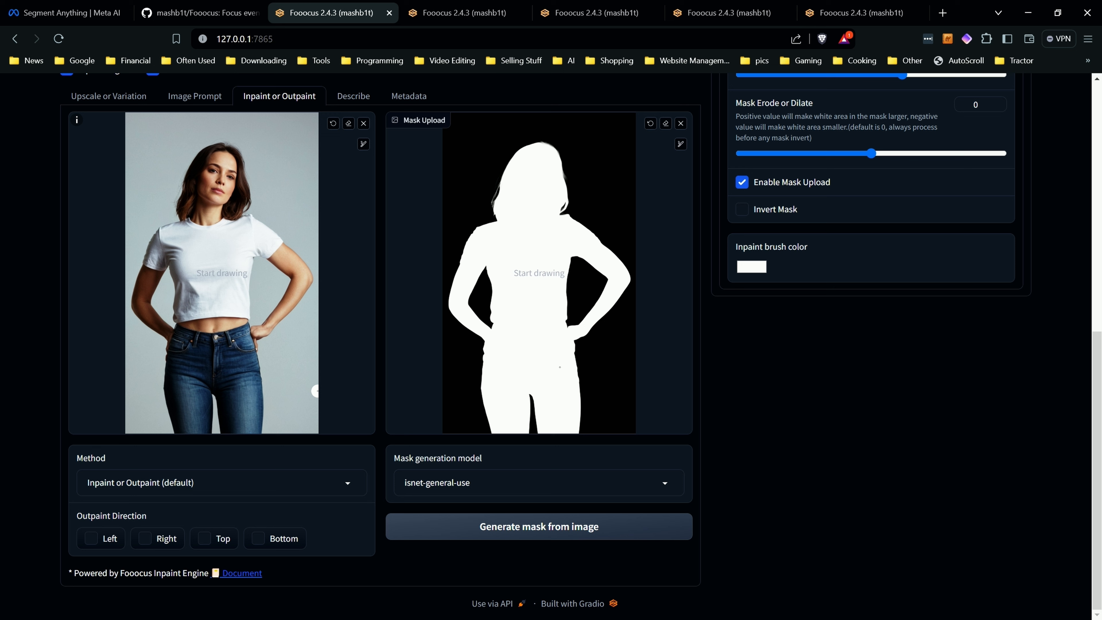
Step: Invert the mask and set the inpaint method to Modify Content (add objects, change background, etc.)
left_click(742, 210)
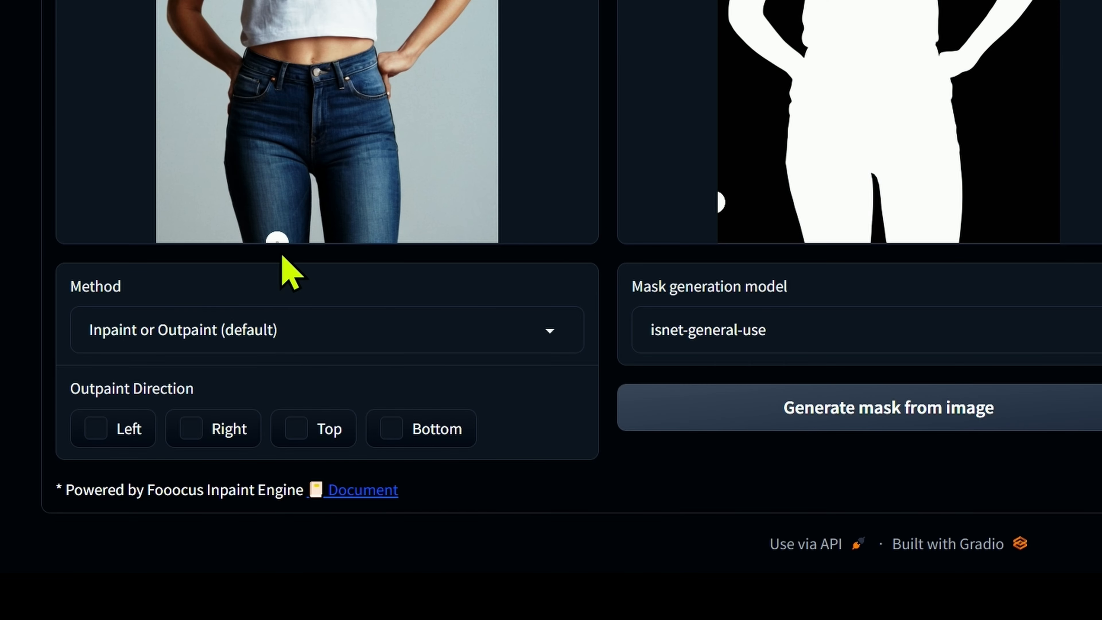
left_click(356, 330)
left_click(279, 286)
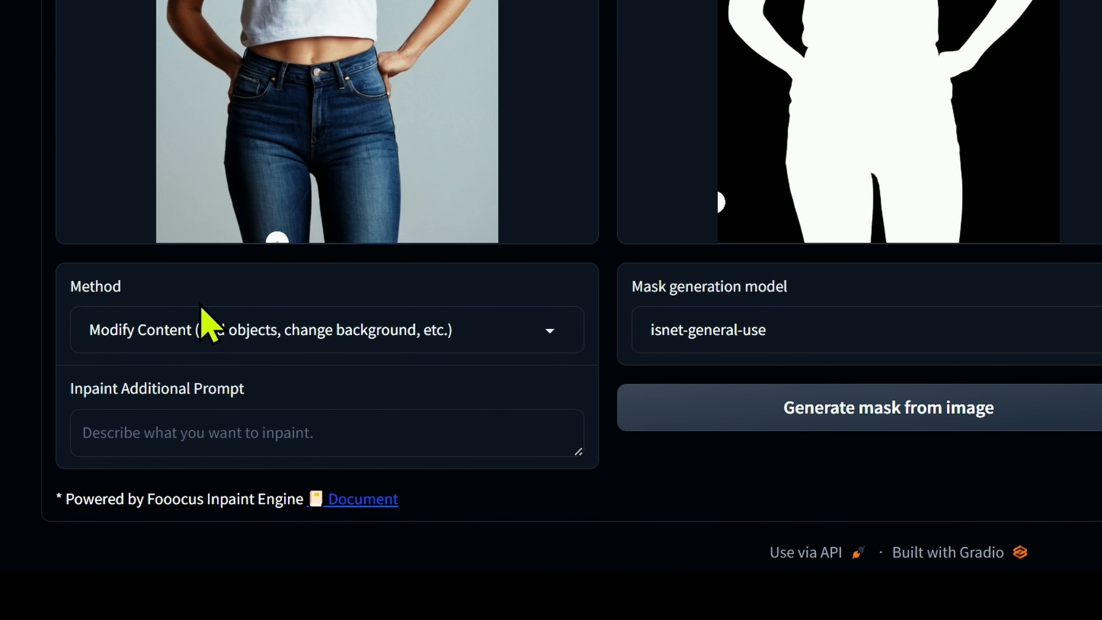
Step: Enter "park" as the inpaint additional prompt and generate the image with the new background
left_click(207, 443)
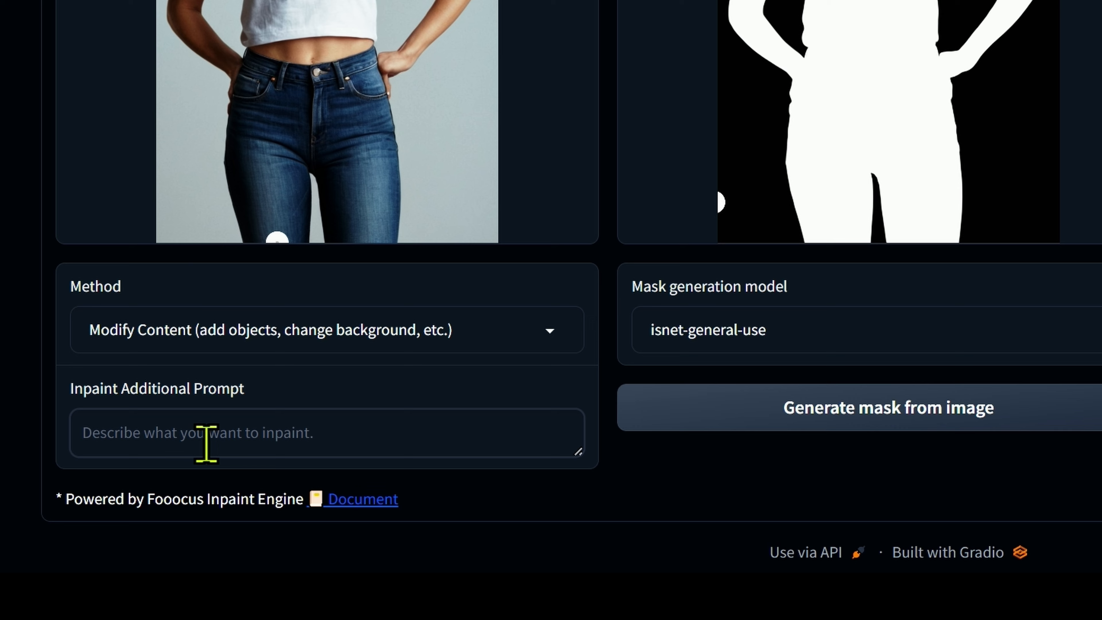
type("park")
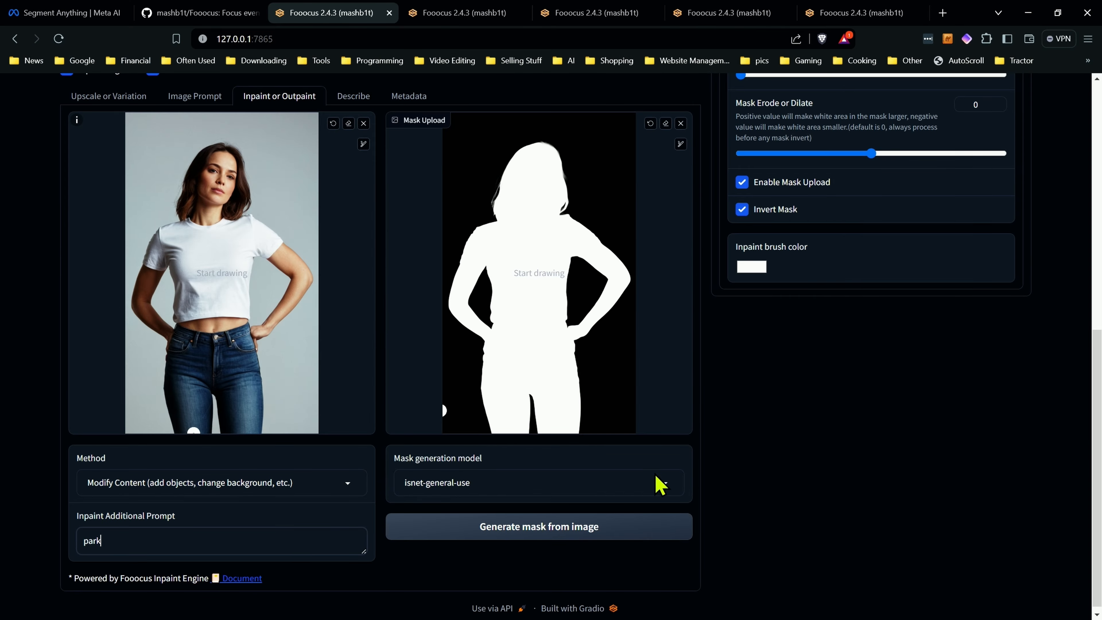
scroll(754, 480, "up", 10)
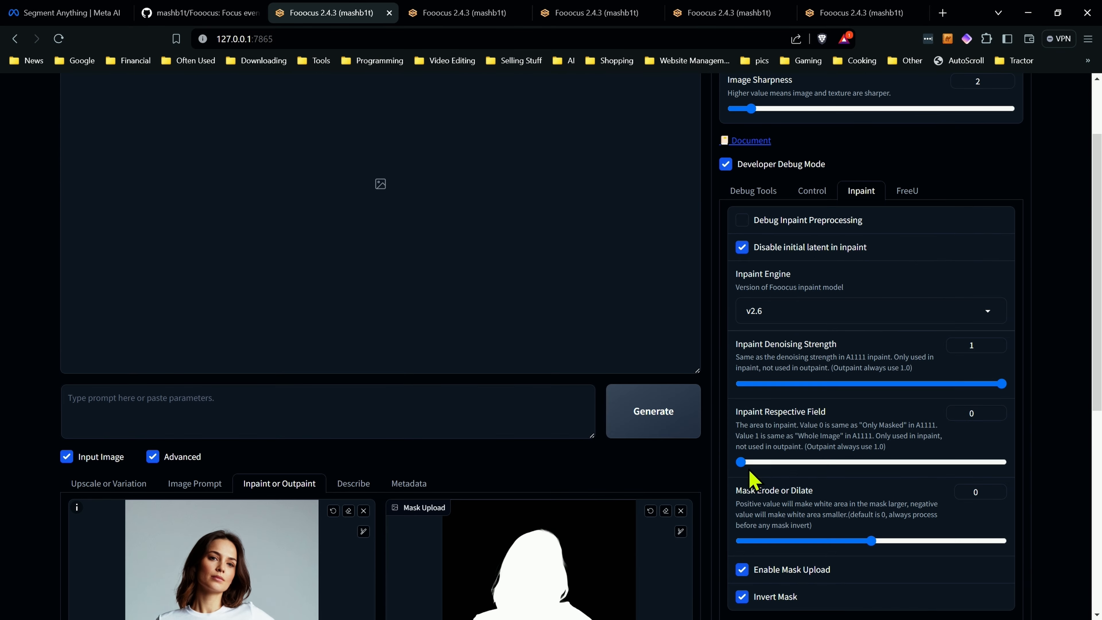
left_click(651, 416)
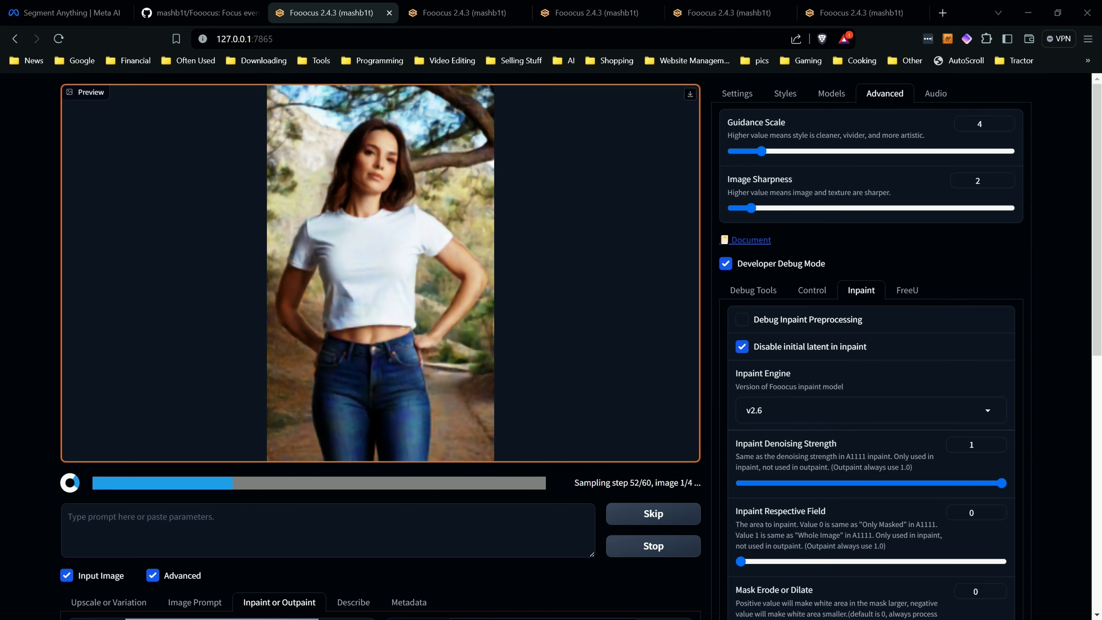
Step: Check the aspect ratio, image number and output format in the general generation settings
left_click(737, 92)
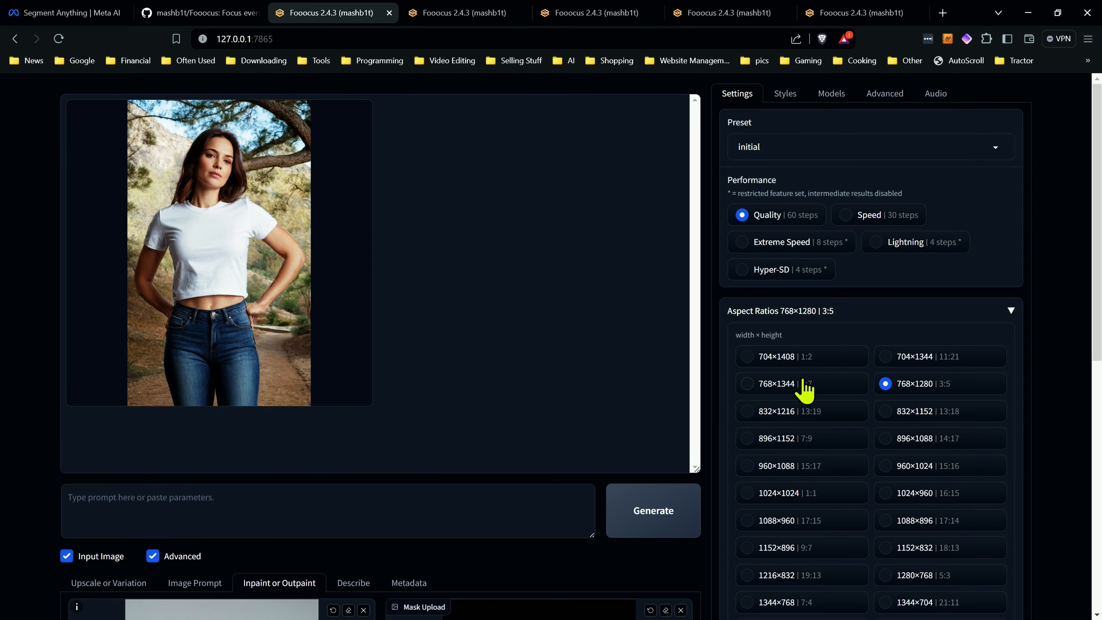
scroll(780, 386, "down", 5)
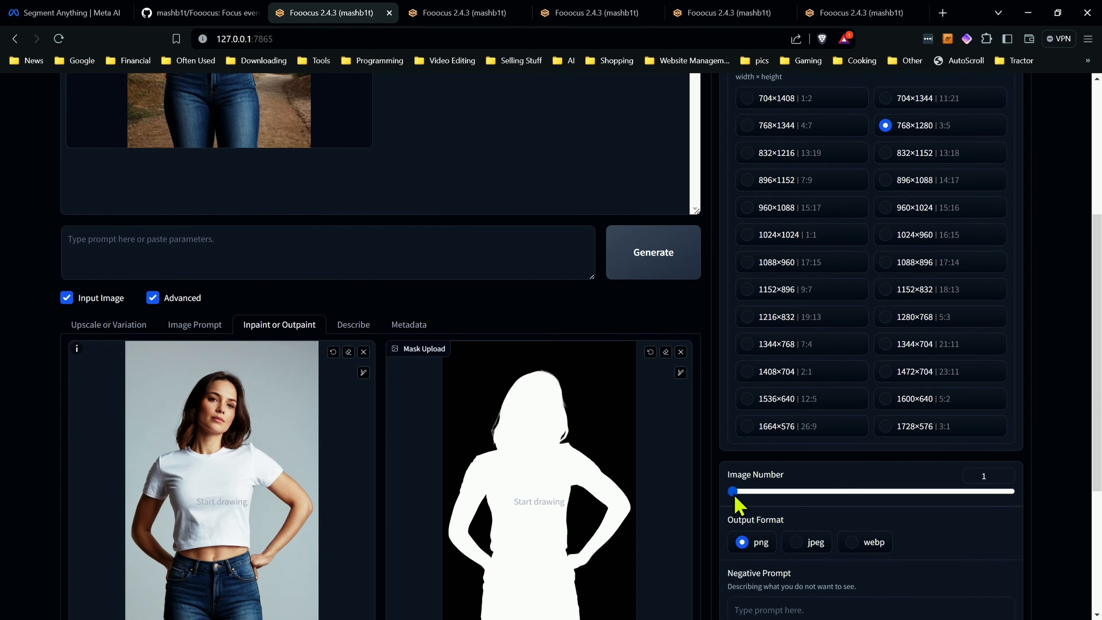
scroll(768, 434, "up", 5)
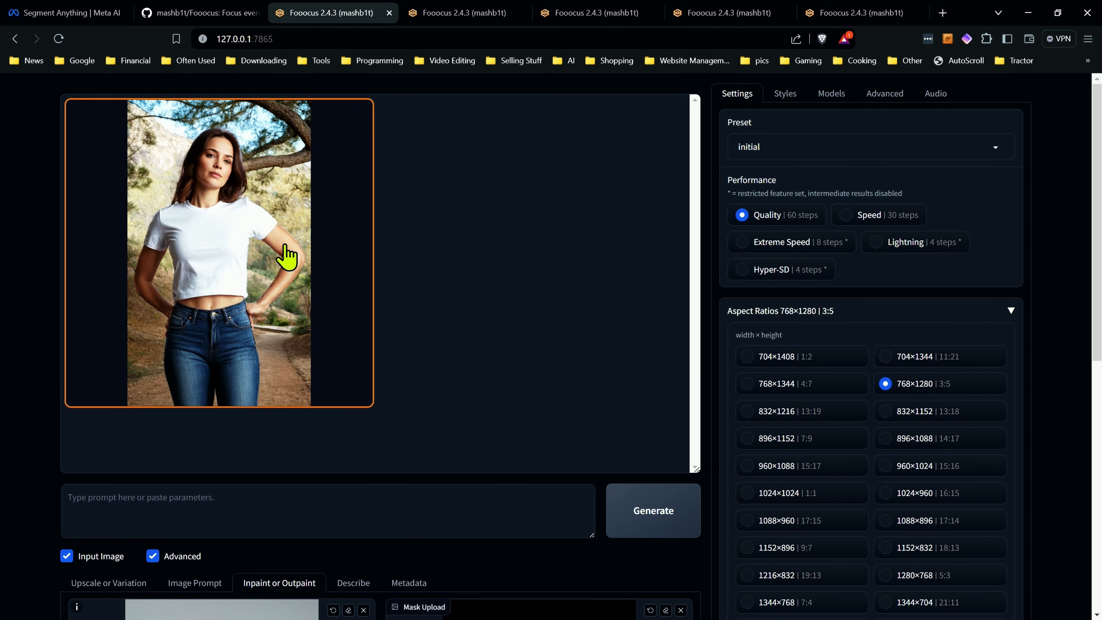
Step: Open the generated park image and inspect the cutout edges around the shirt, arms and waist up close in the photo viewer
left_click(286, 256)
left_click(401, 314)
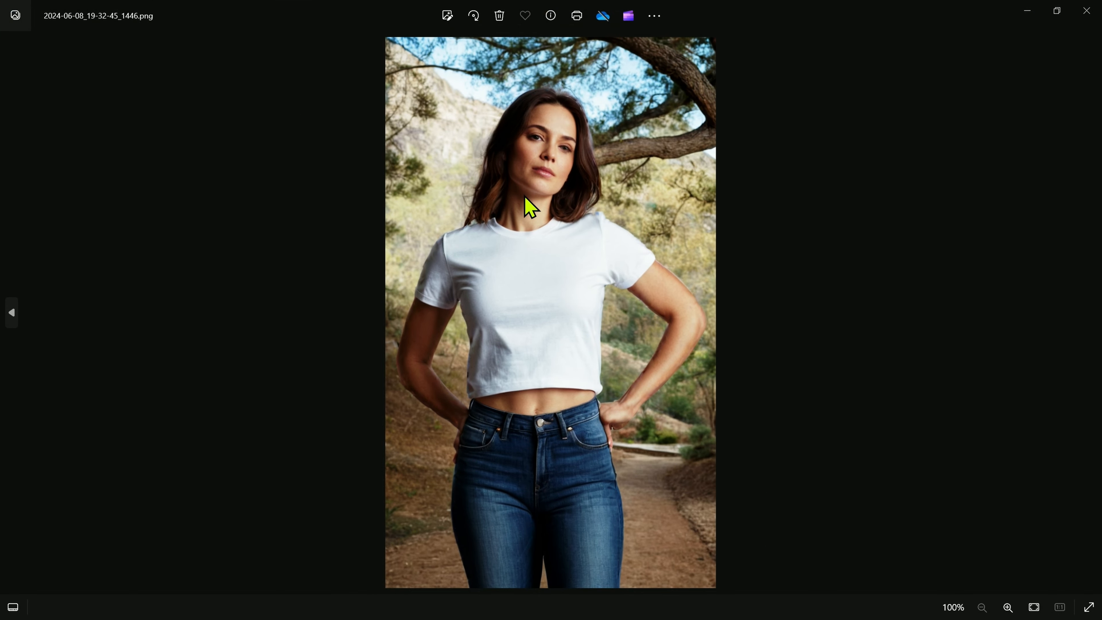
scroll(530, 208, "up", 6)
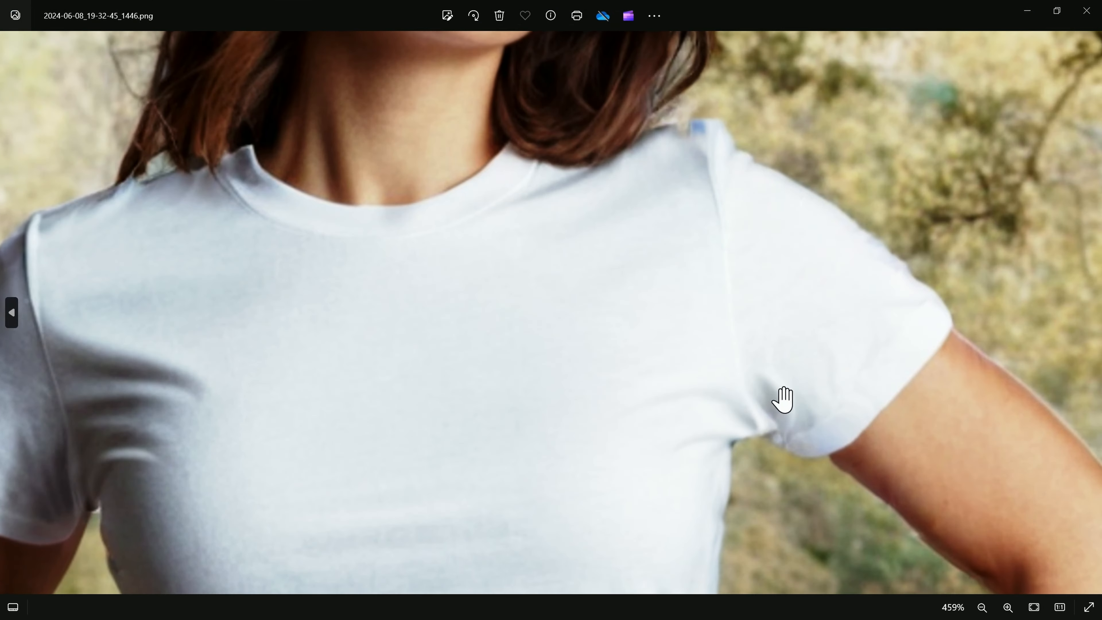
left_click_drag(782, 398, 242, 217)
left_click_drag(696, 322, 929, 263)
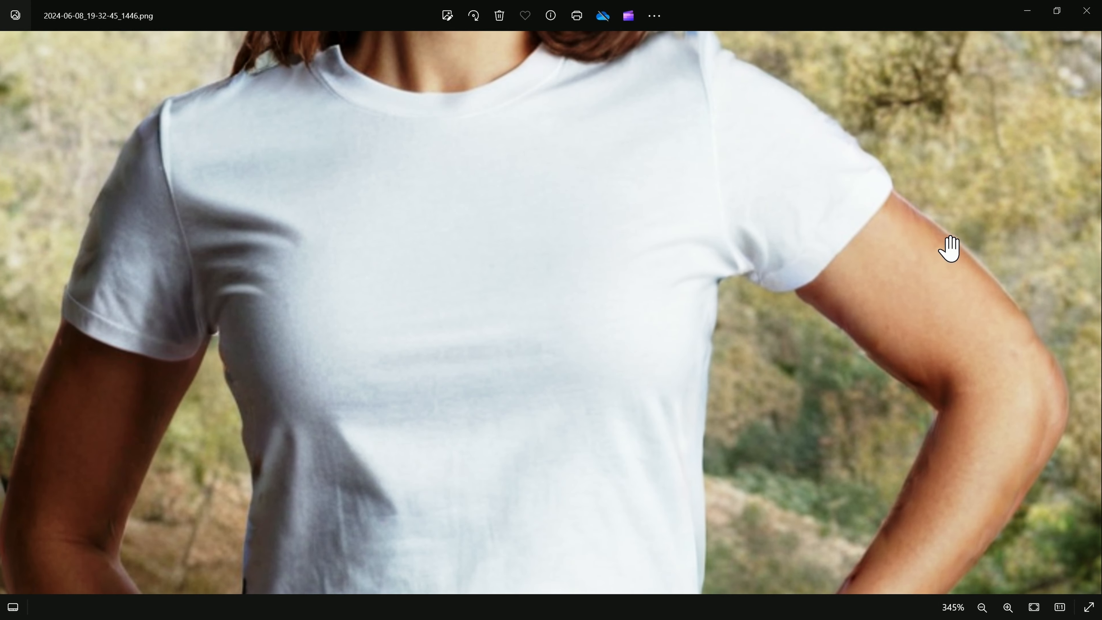
left_click_drag(291, 342, 382, 122)
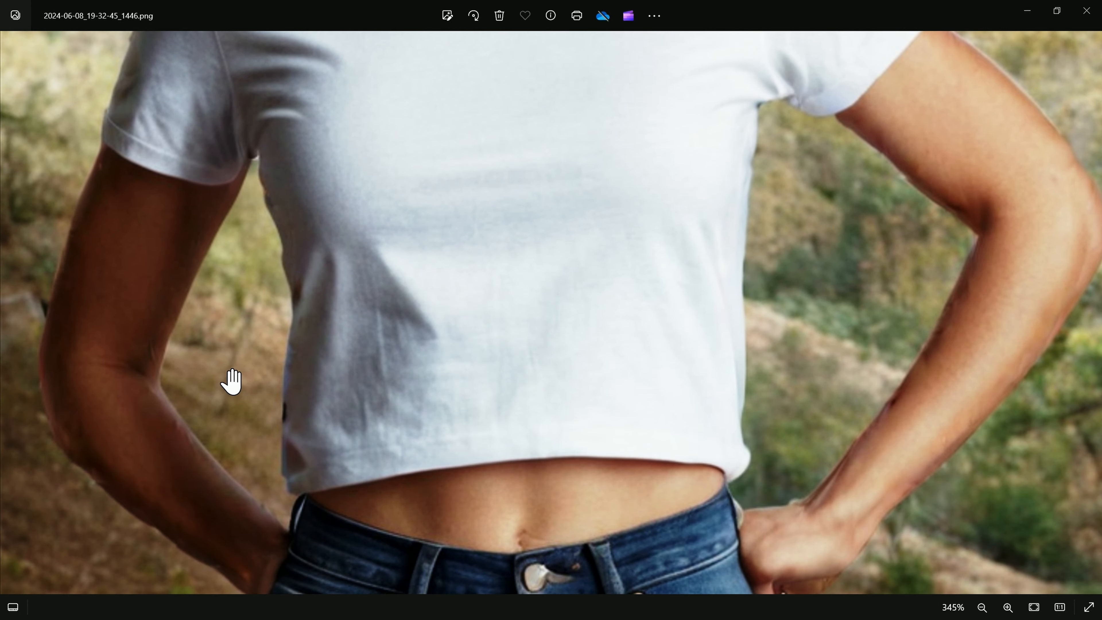
scroll(234, 381, "up", 6)
left_click_drag(287, 442, 646, 385)
scroll(239, 411, "down", 8)
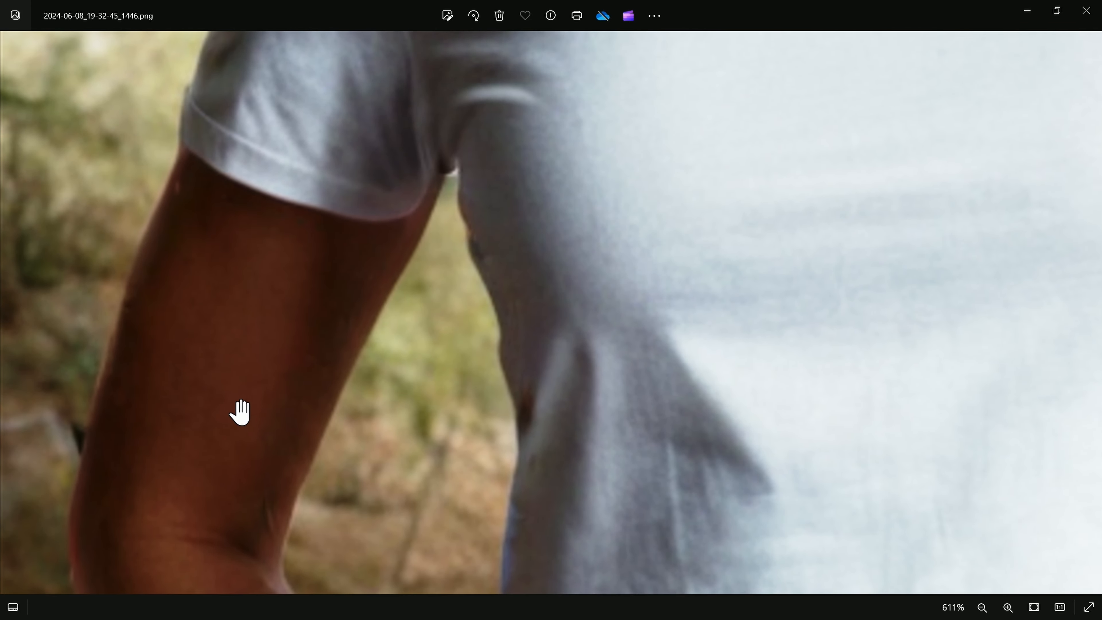
Step: Inspect the cutout edges around the neckline and hair of the park image, and close the photo viewer and enlarged preview
scroll(463, 234, "down", 5)
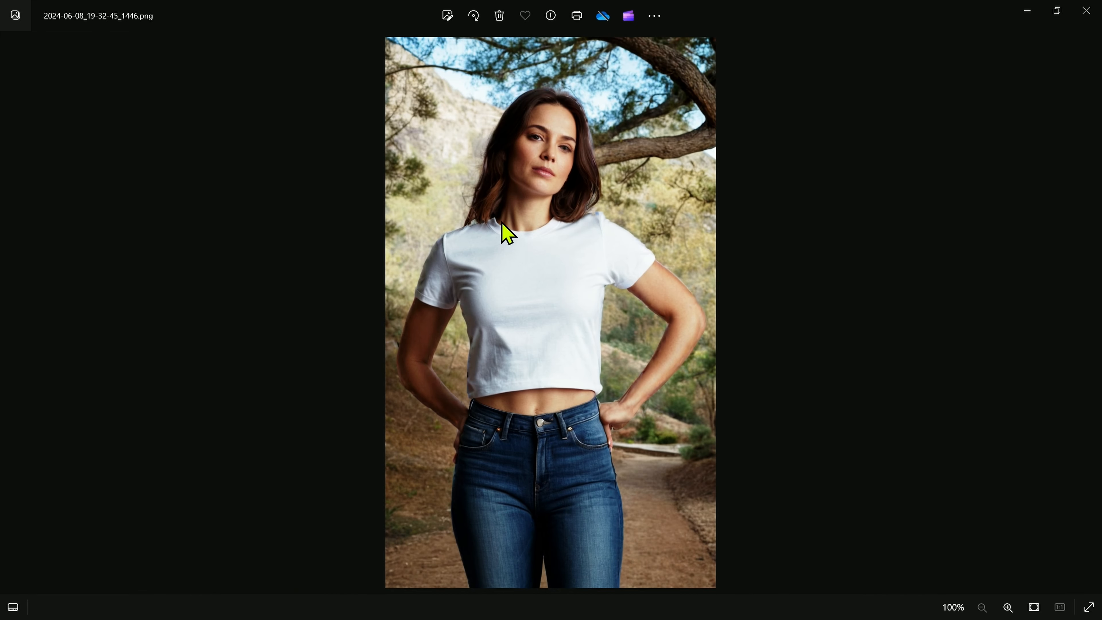
scroll(694, 504, "up", 8)
scroll(737, 456, "down", 10)
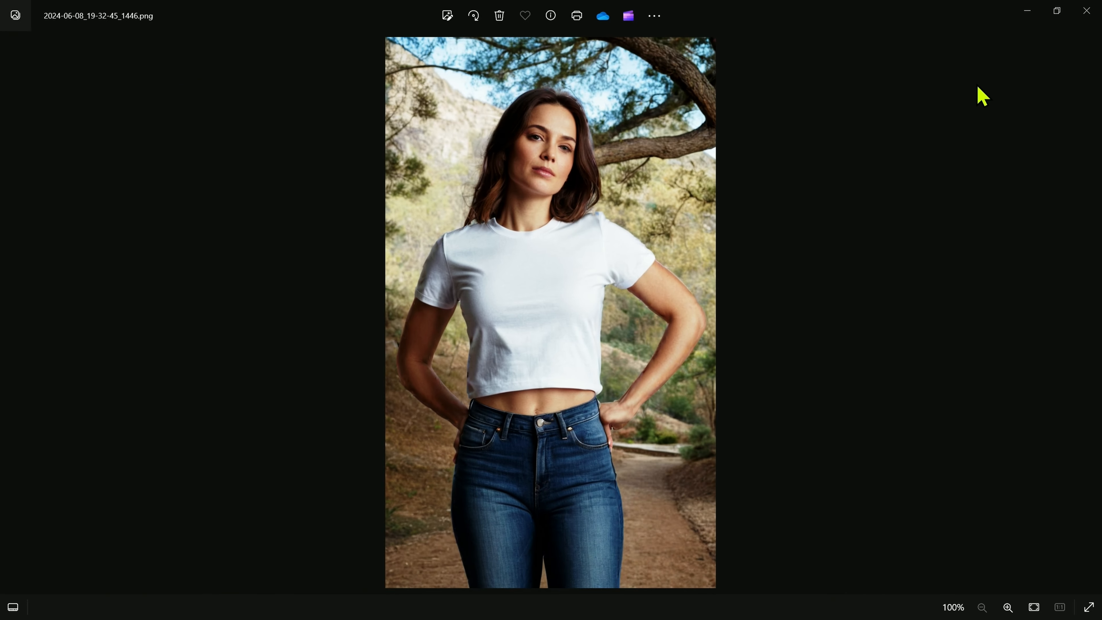
left_click(1086, 10)
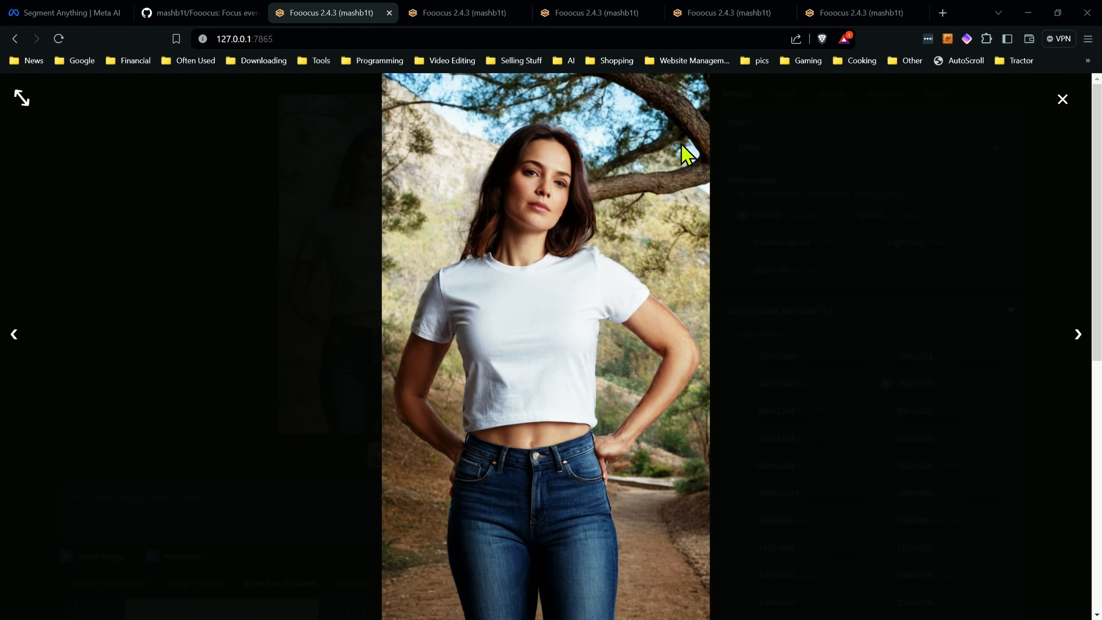
left_click(1062, 99)
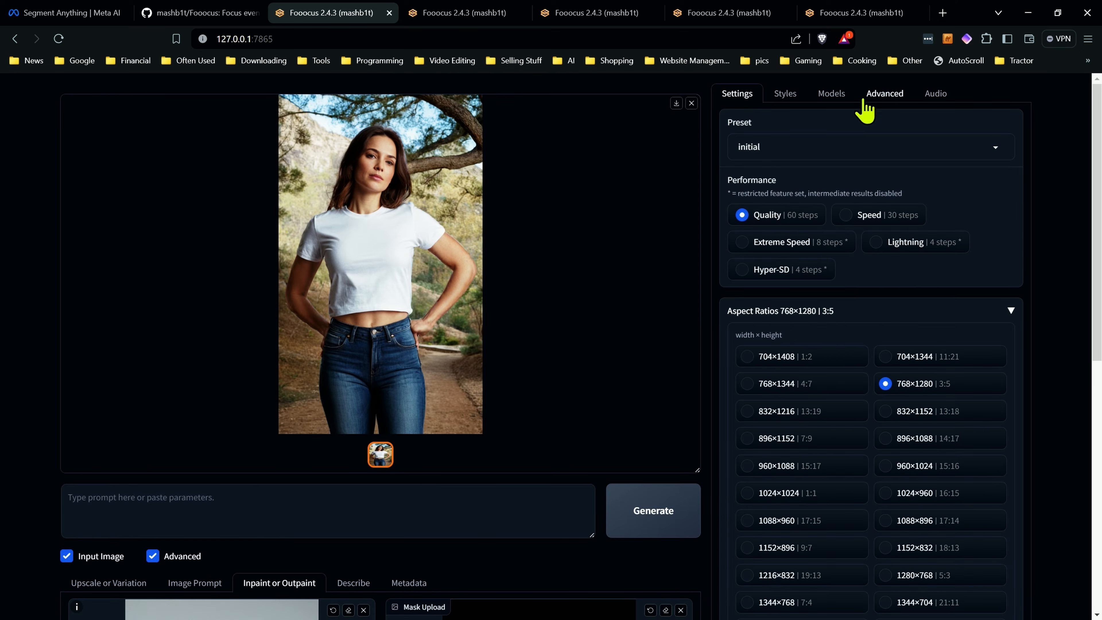
Step: Set Mask Erode or Dilate to -2 in the advanced inpaint settings
left_click(885, 96)
scroll(839, 165, "down", 6)
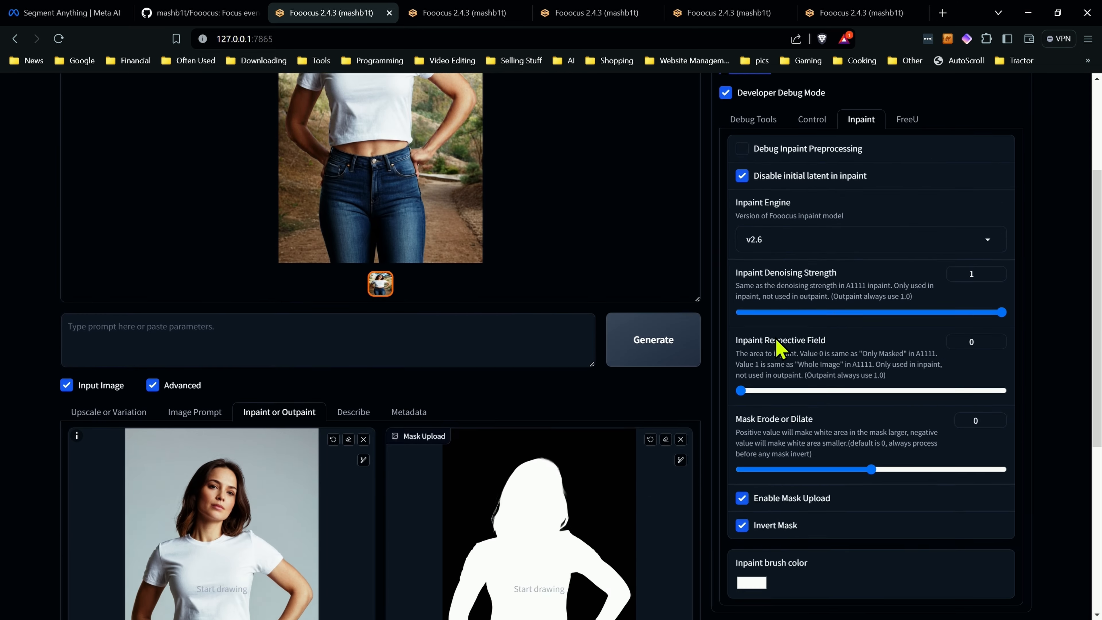
scroll(826, 177, "up", 4)
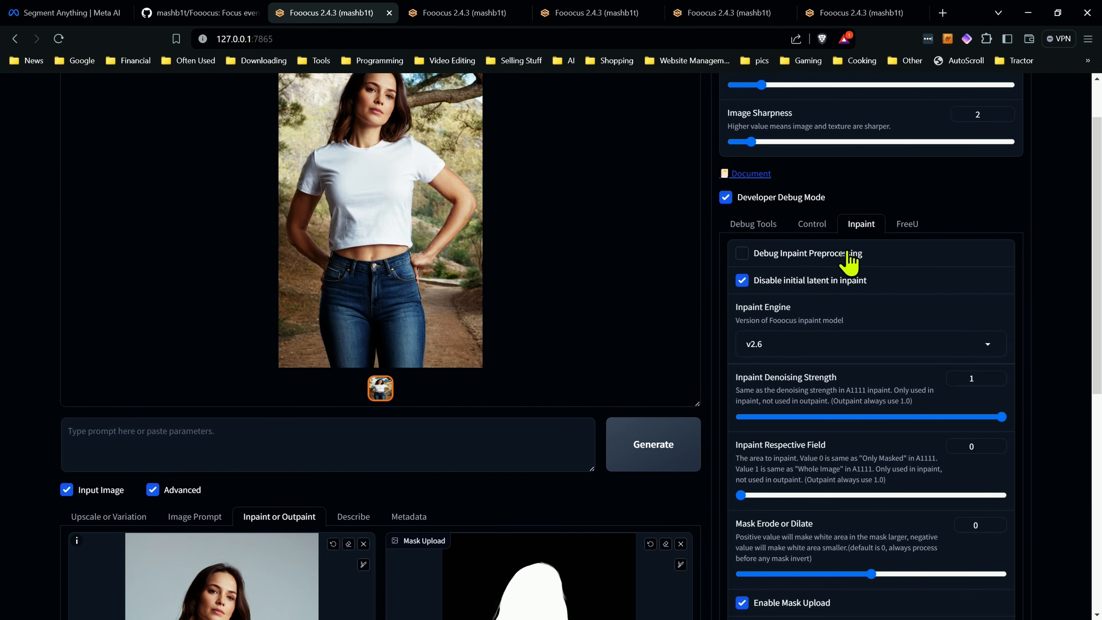
scroll(853, 258, "down", 3)
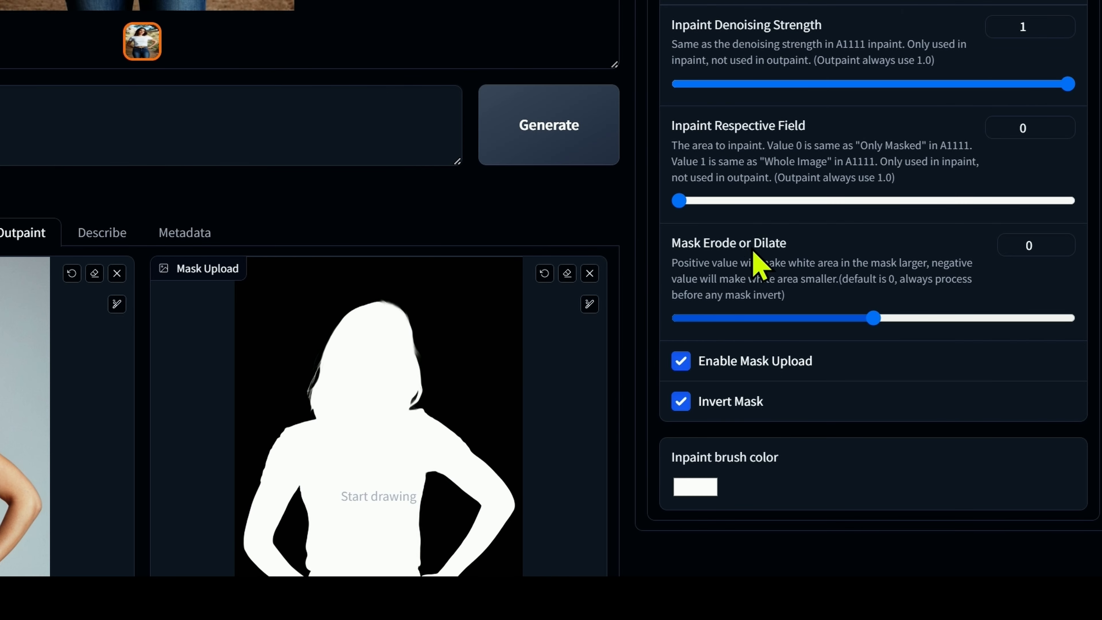
scroll(764, 254, "down", 2)
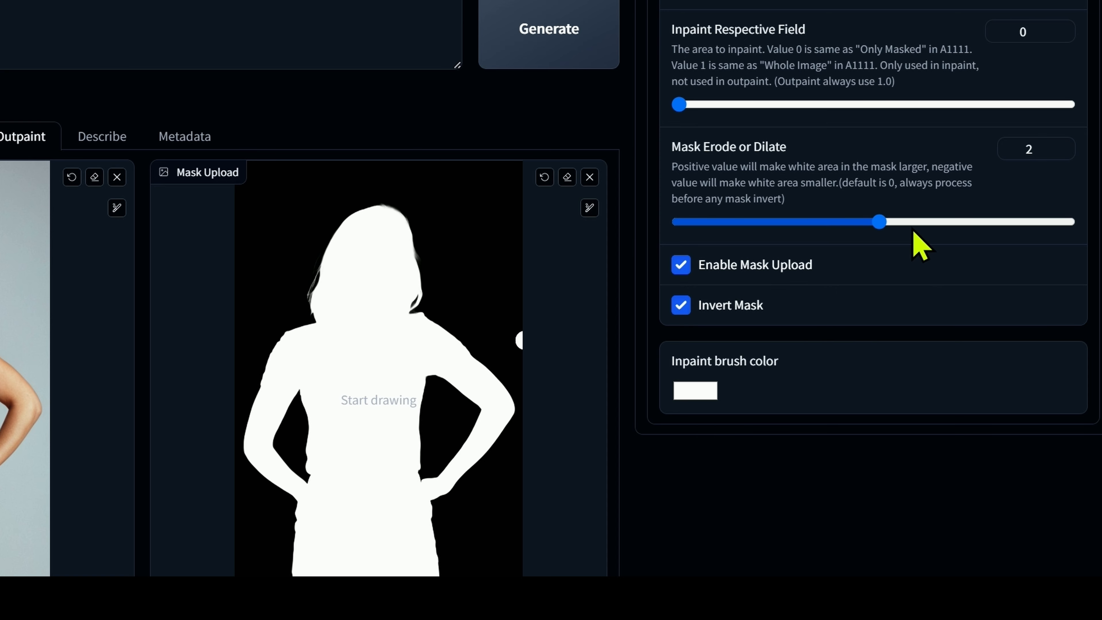
left_click_drag(878, 223, 865, 222)
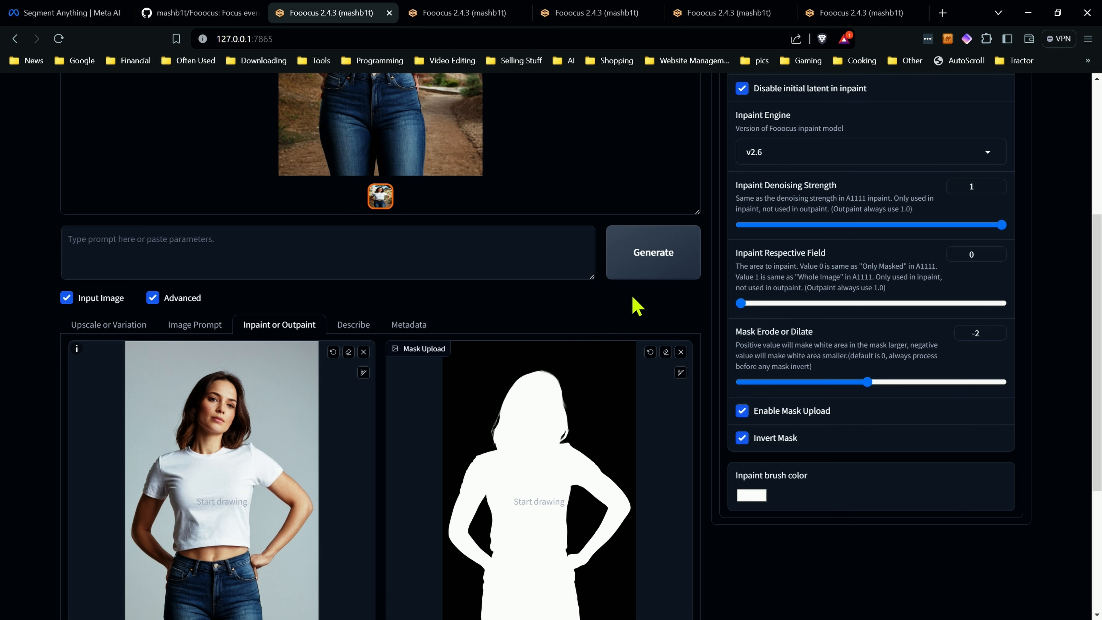
Step: Generate the park background again using the adjusted mask
scroll(342, 246, "up", 3)
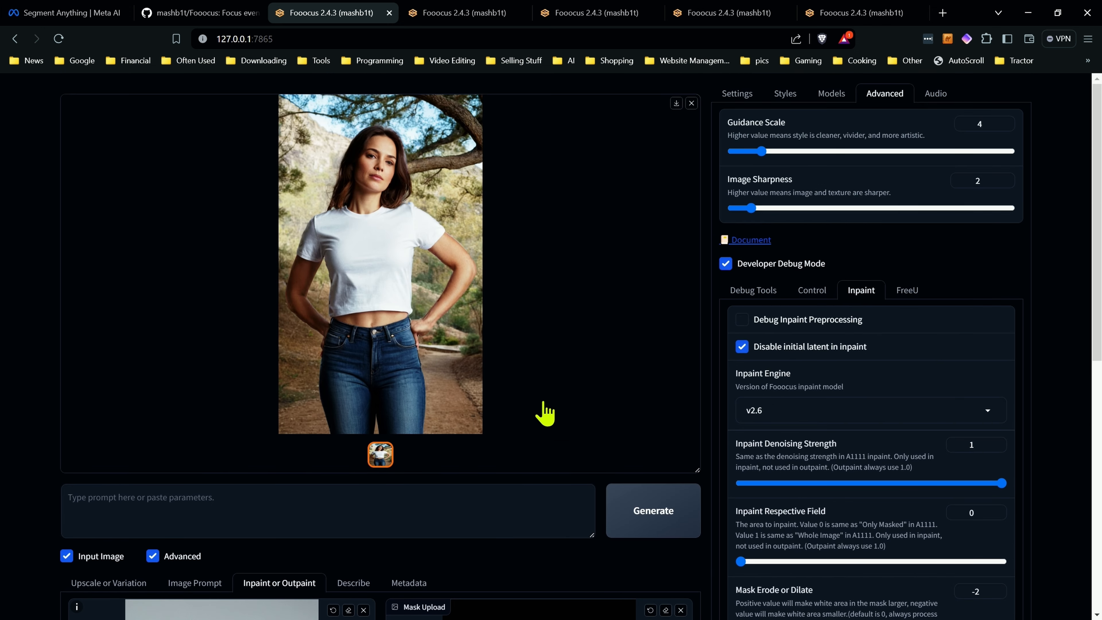
scroll(540, 416, "down", 2)
scroll(668, 388, "up", 3)
left_click(669, 523)
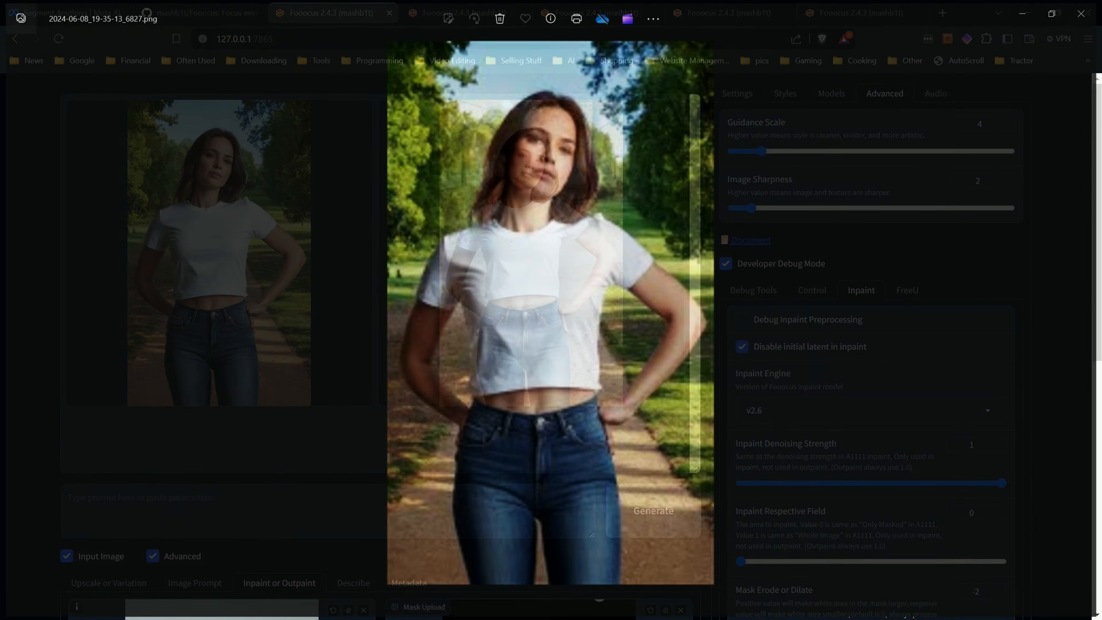
Step: Examine the cutout edges around the hair, shirt and arms in the new green park image
scroll(563, 293, "up", 3)
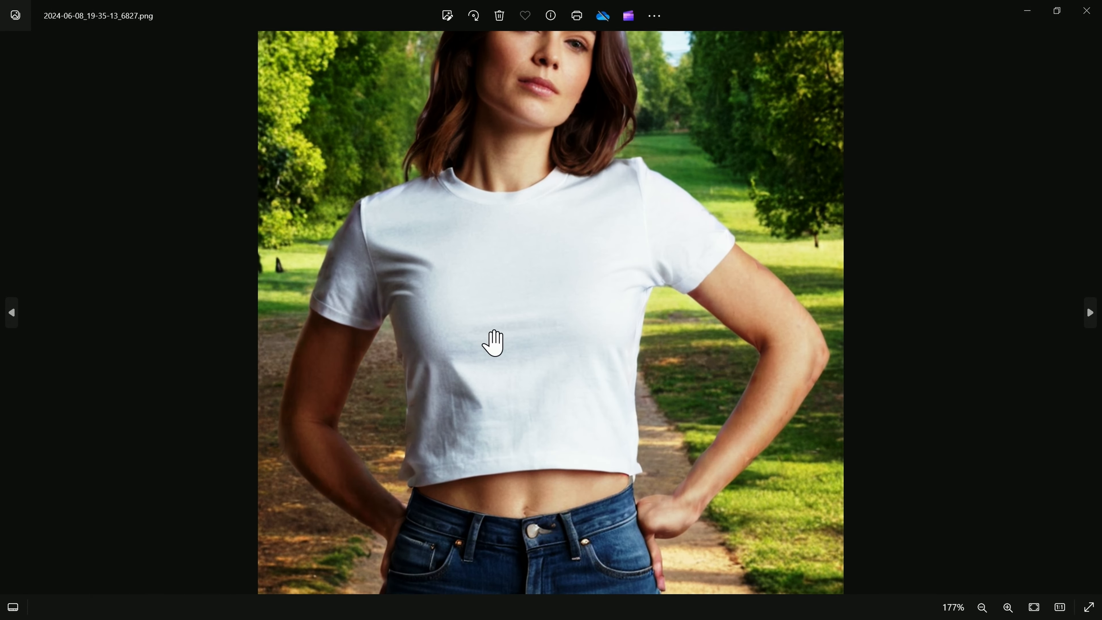
scroll(319, 330, "up", 2)
scroll(630, 278, "up", 3)
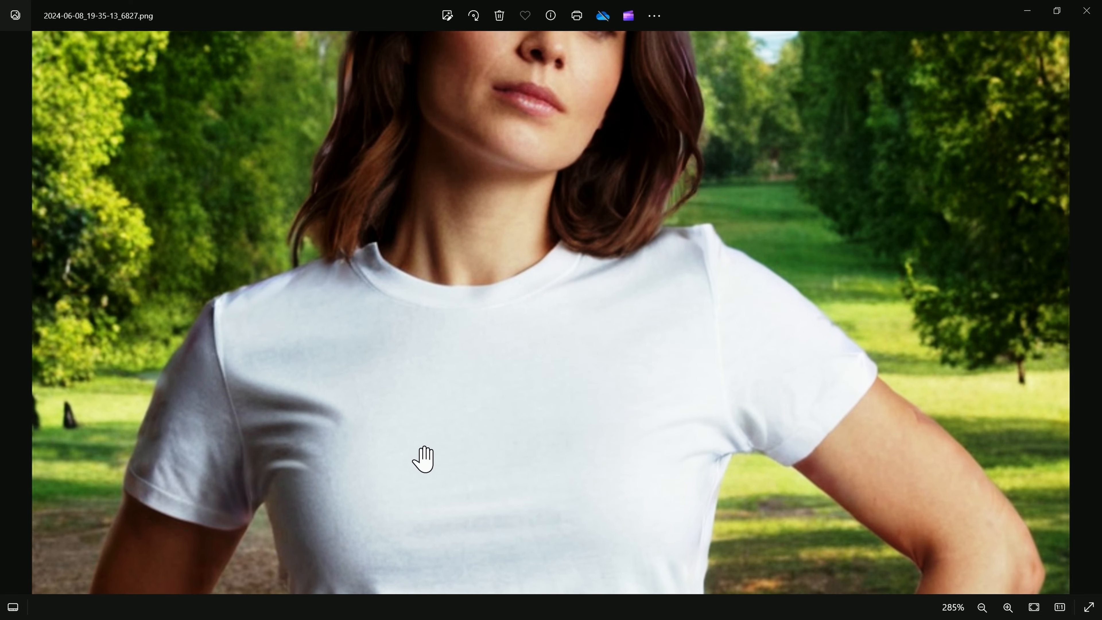
scroll(423, 458, "down", 5)
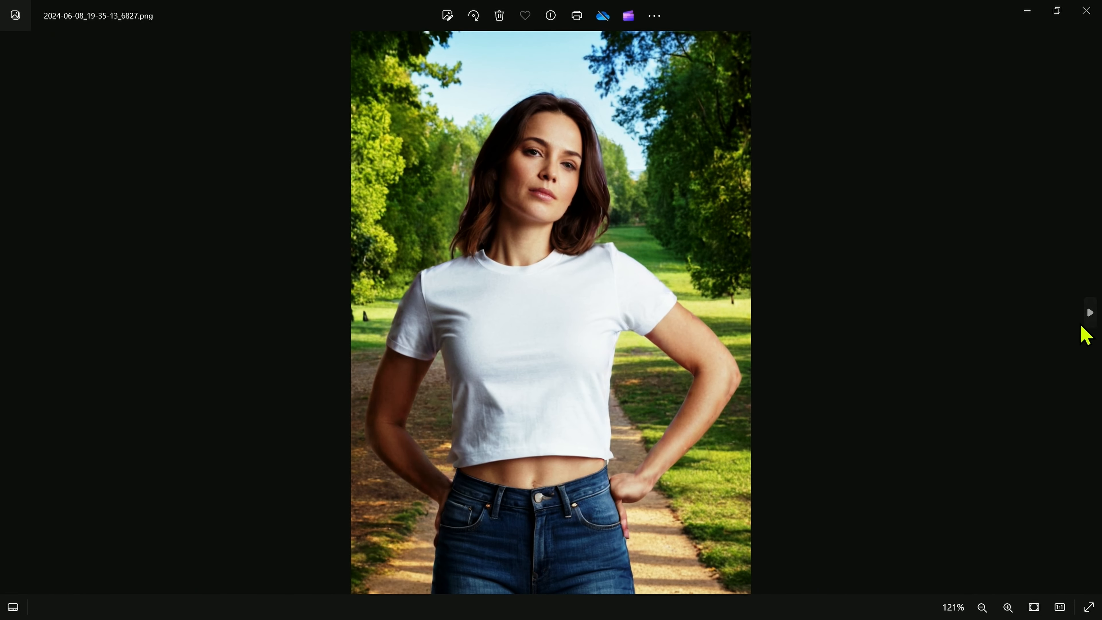
Step: Examine the edges around the hair, arms, hands and waist in the autumn park image, and close the photo viewer
left_click(1091, 313)
scroll(663, 317, "up", 4)
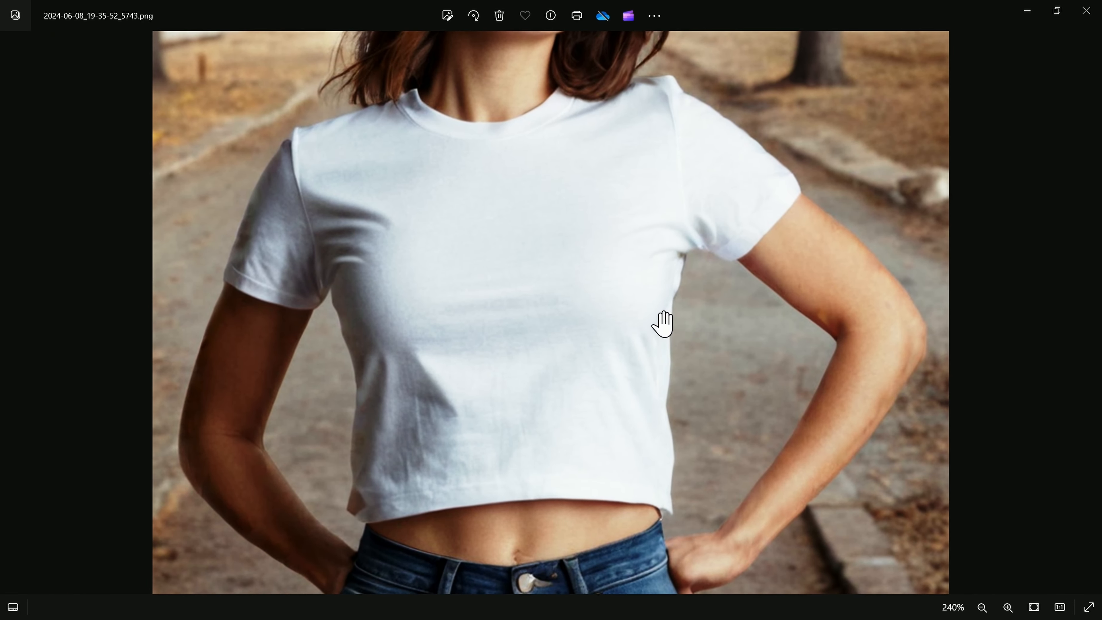
left_click_drag(346, 274, 474, 455)
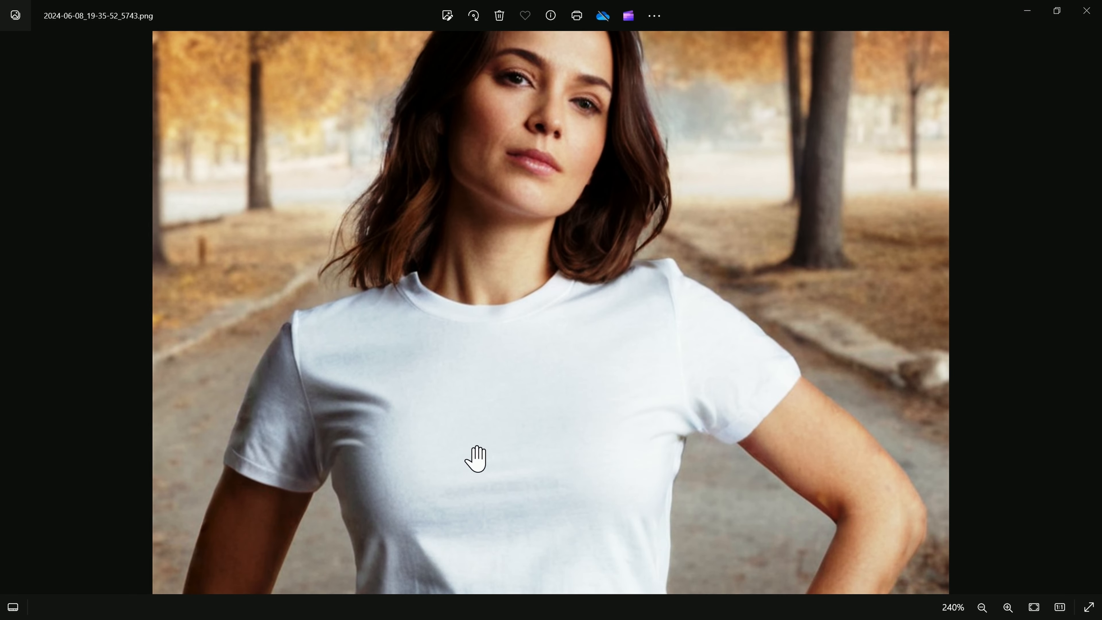
left_click_drag(824, 496, 628, 139)
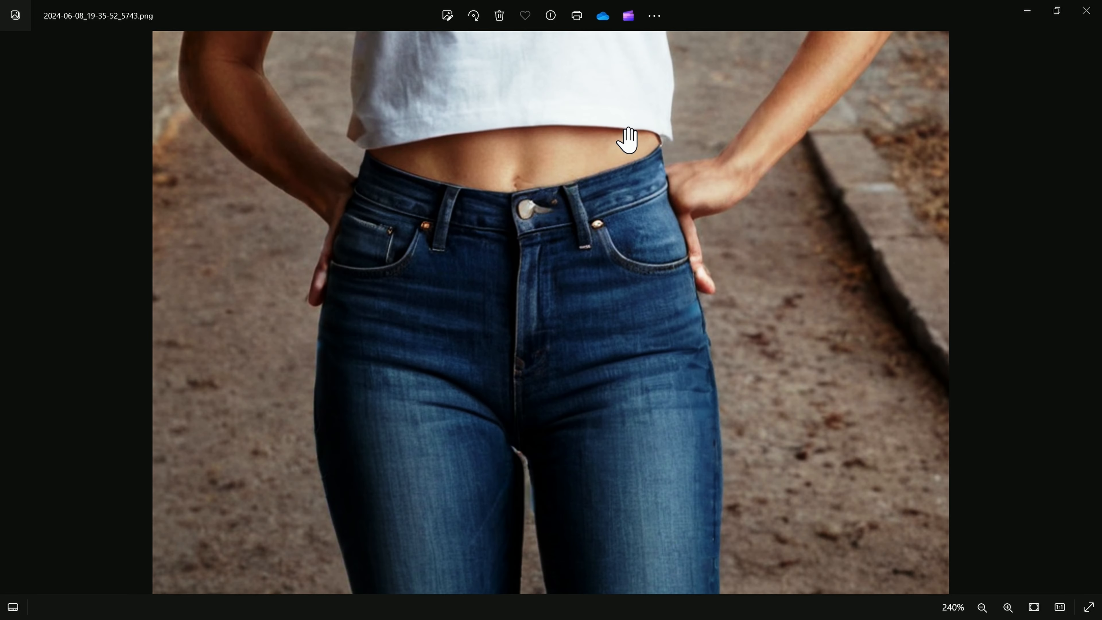
scroll(626, 143, "down", 5)
scroll(620, 443, "up", 6)
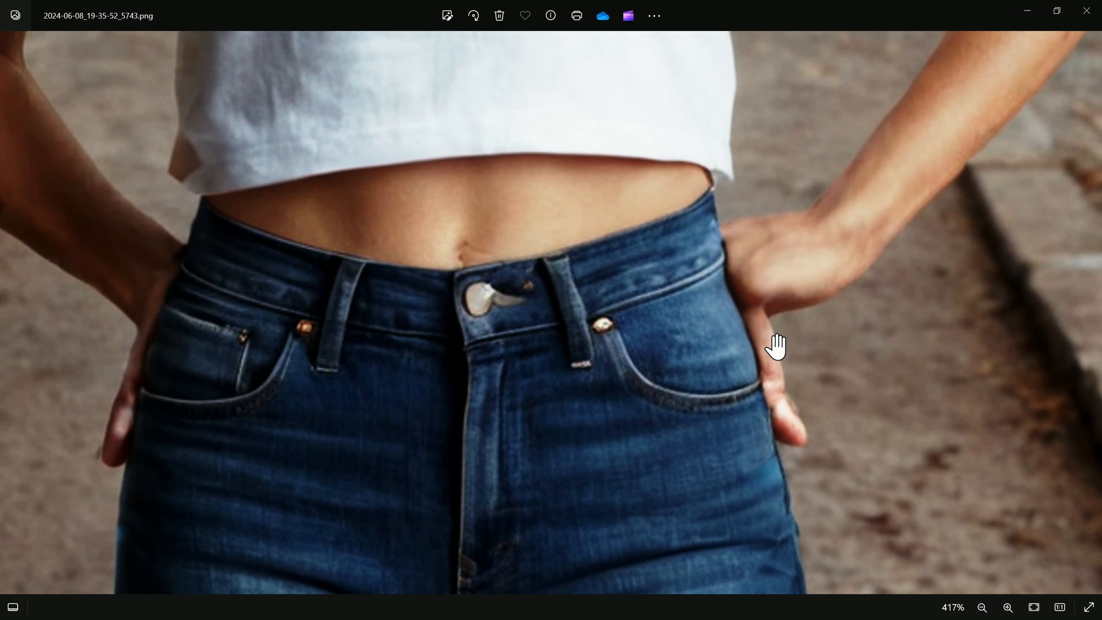
scroll(762, 411, "down", 3)
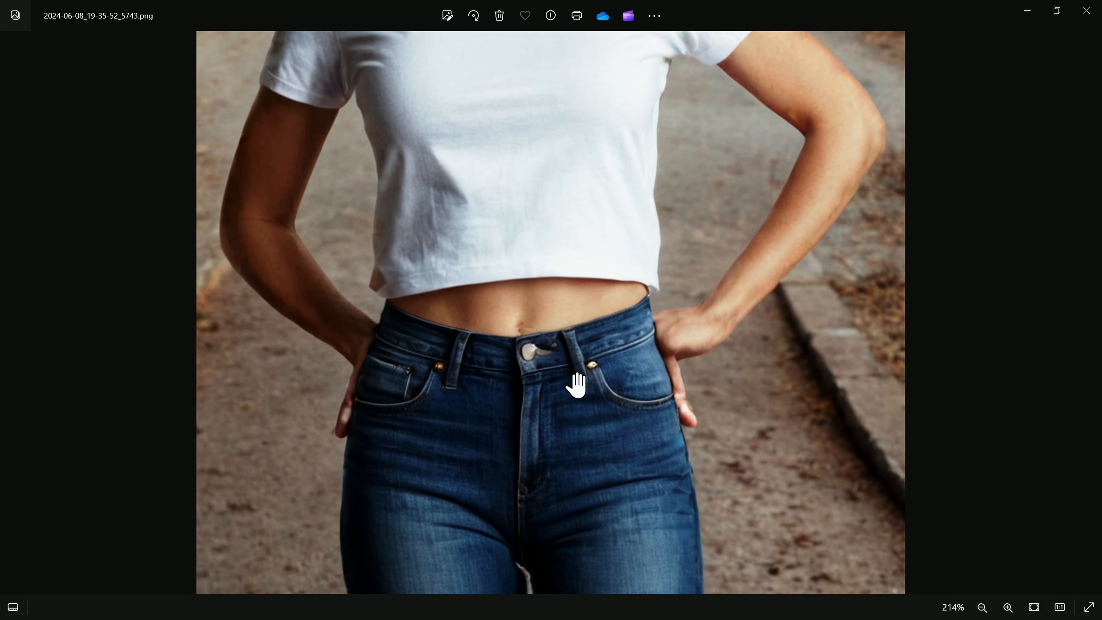
scroll(571, 386, "down", 4)
left_click(1084, 12)
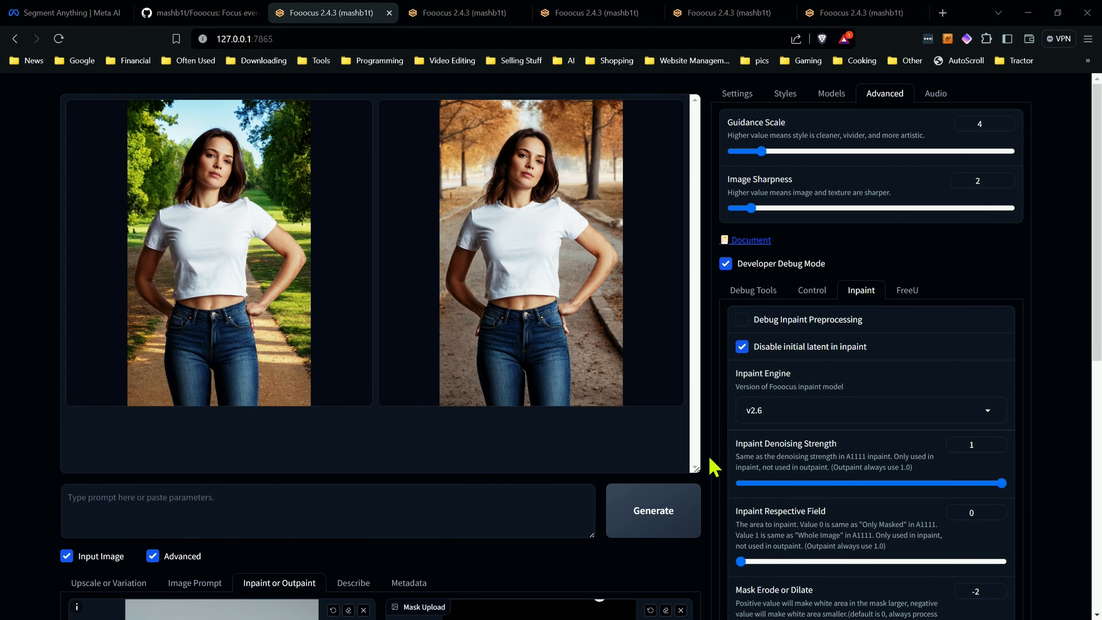
Step: Select u2net as the mask generation model and generate a mask from the portrait
scroll(705, 460, "down", 10)
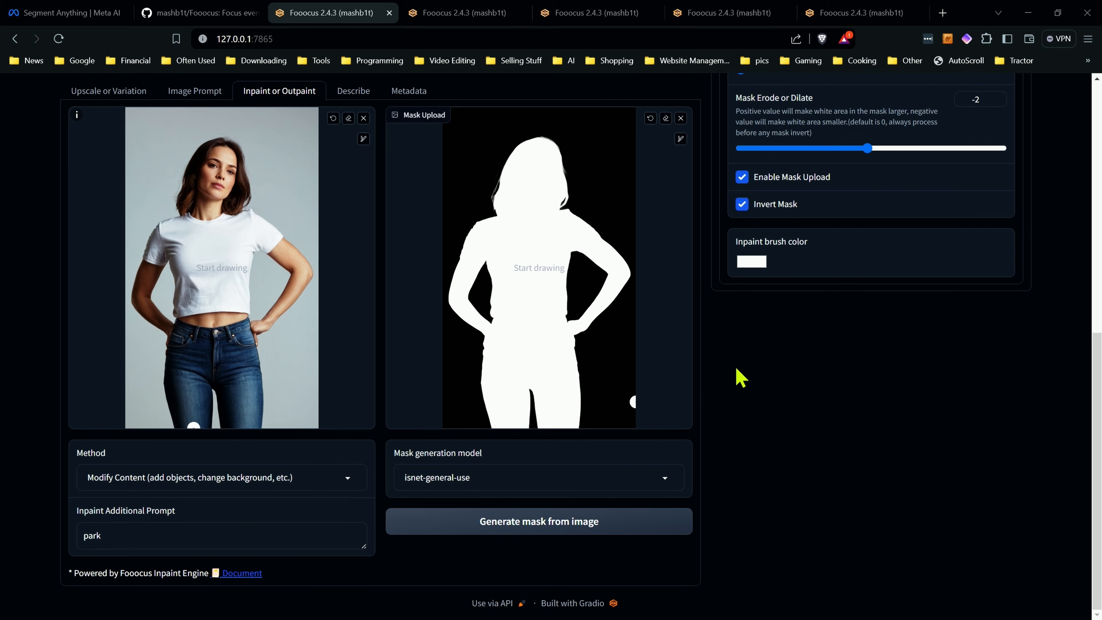
scroll(741, 377, "up", 8)
scroll(741, 378, "down", 5)
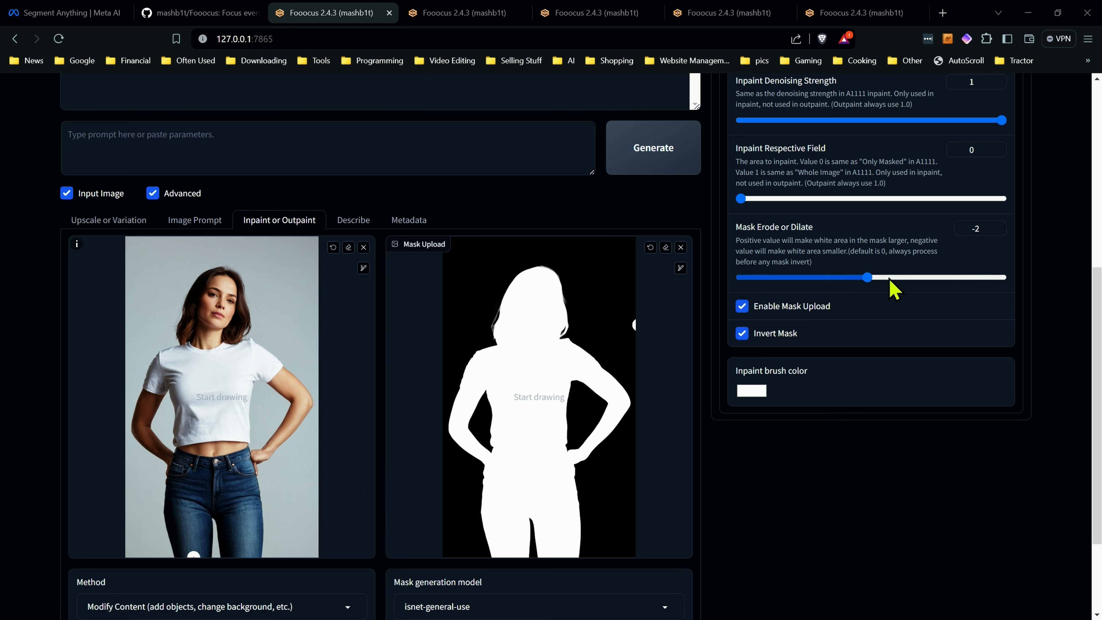
scroll(733, 418, "down", 2)
scroll(737, 434, "up", 1)
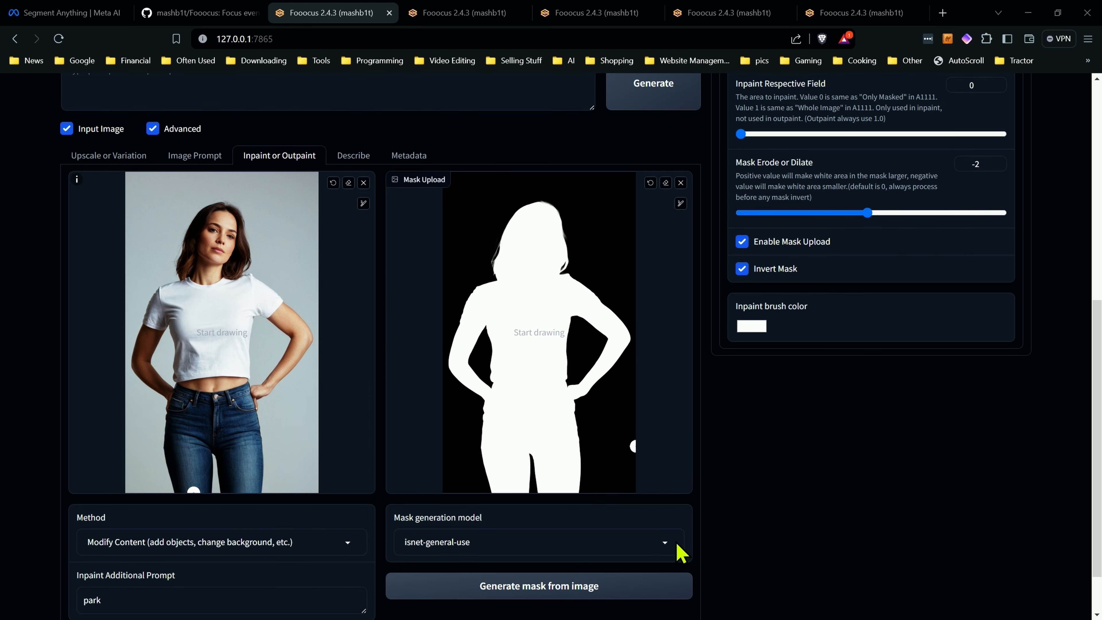
left_click(670, 546)
left_click(505, 358)
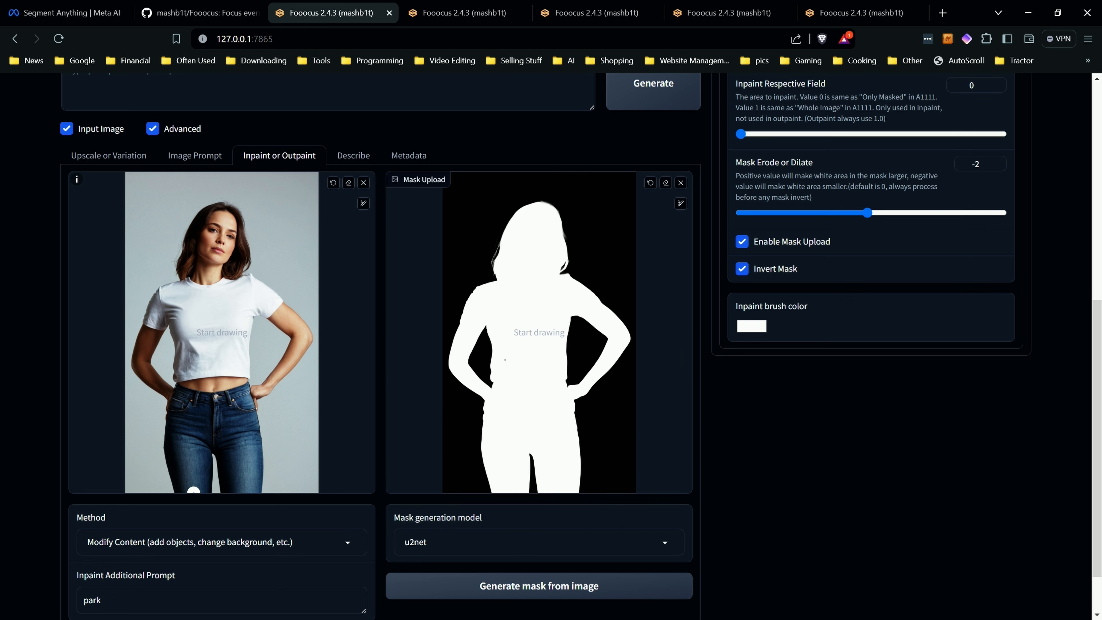
left_click(512, 593)
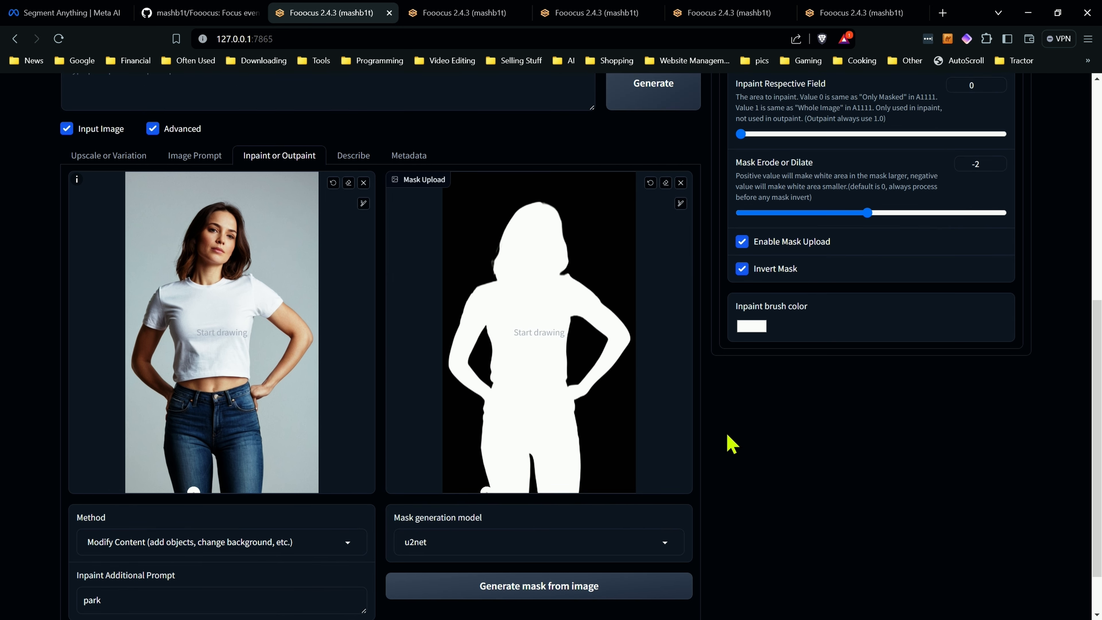
Step: Switch the mask generation model to u2netp and generate the portrait's mask again
left_click(623, 547)
left_click(479, 382)
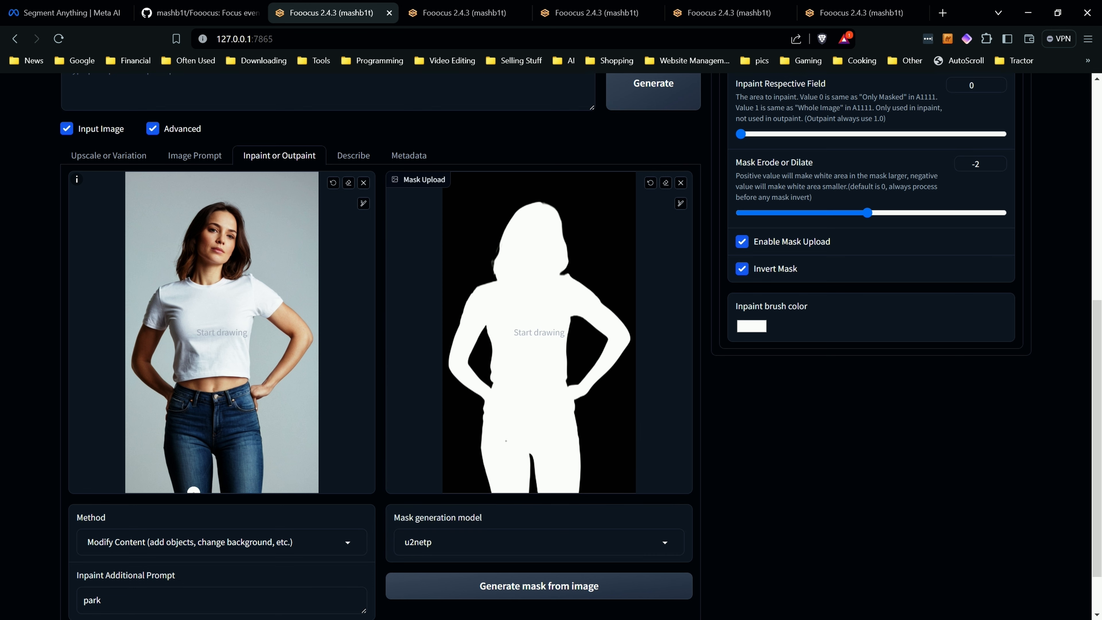
left_click(553, 590)
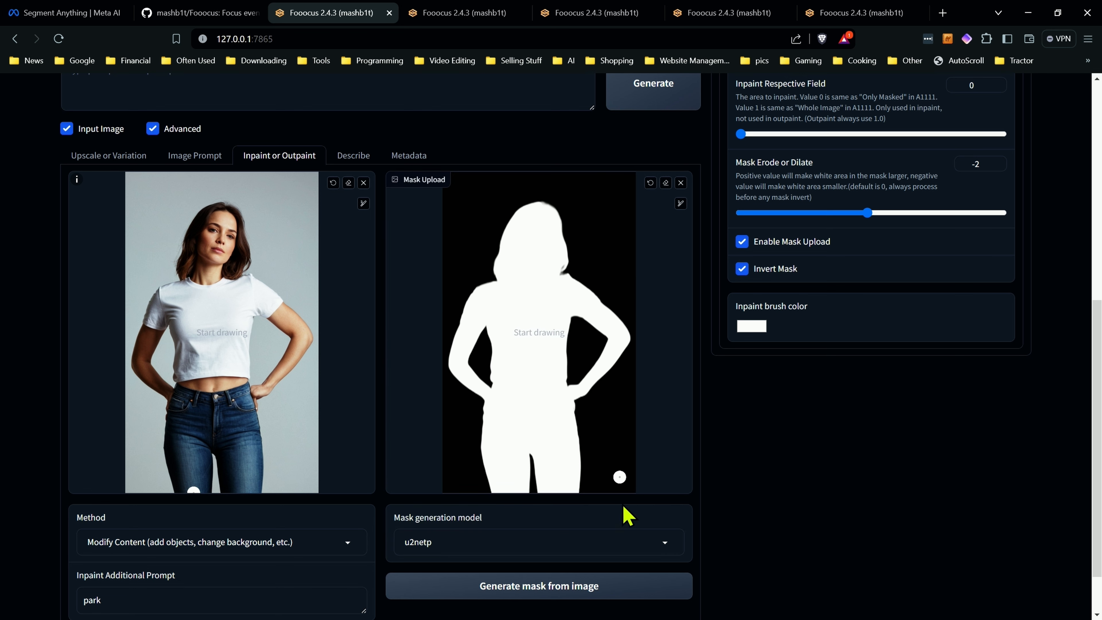
Step: Generate the portrait's mask with the u2net_human_seg model
left_click(624, 542)
left_click(477, 404)
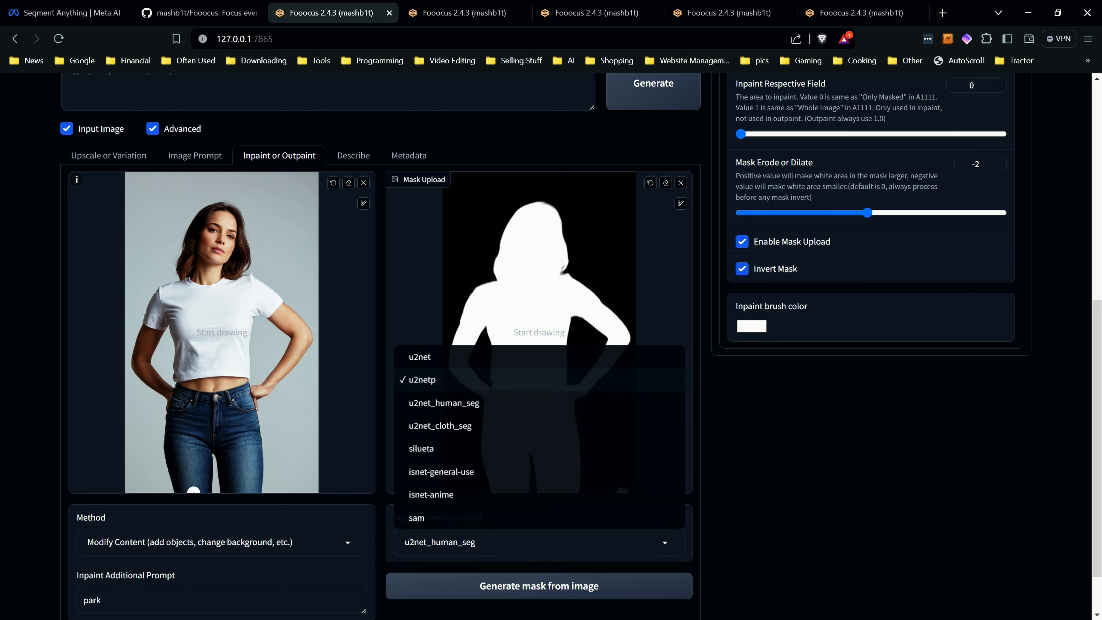
left_click(551, 588)
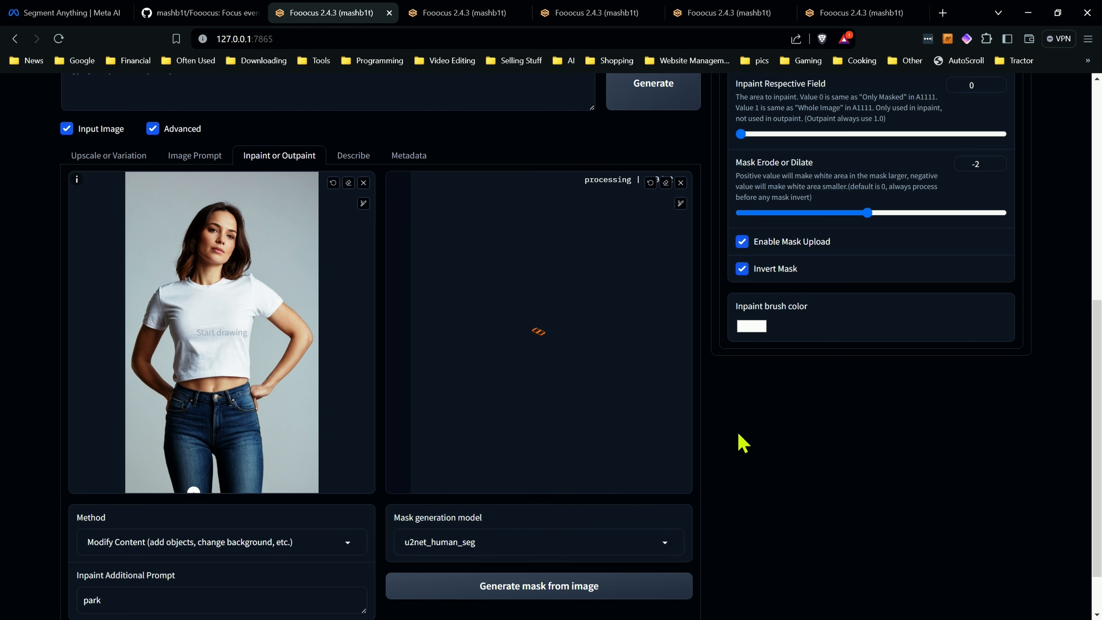
Step: Set the mask generation model to silueta and generate a mask from the portrait
scroll(733, 436, "down", 2)
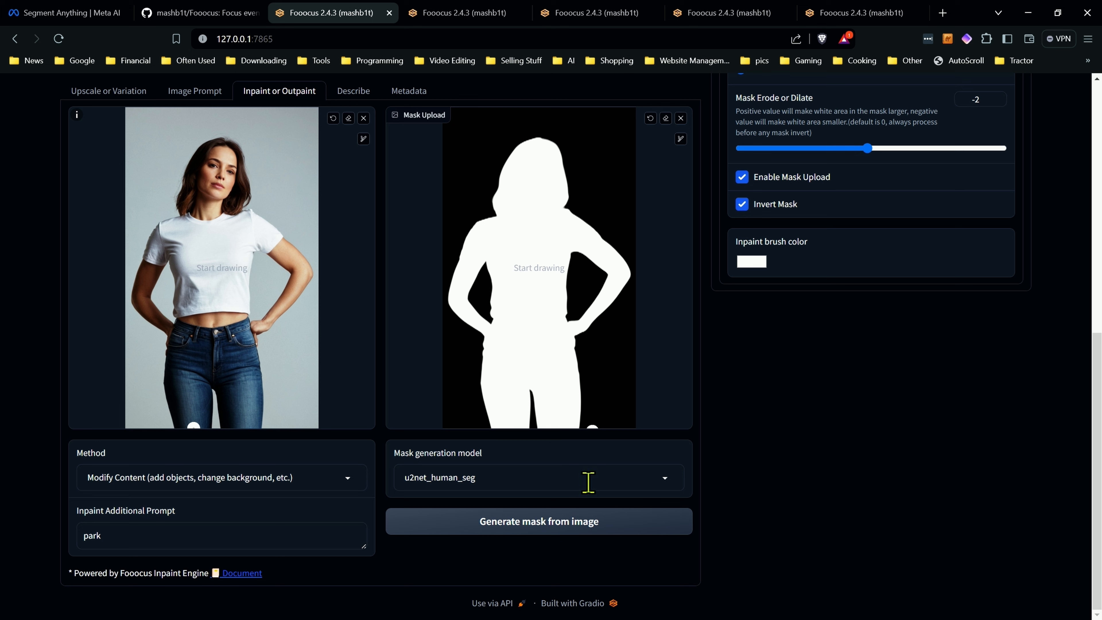
left_click(657, 483)
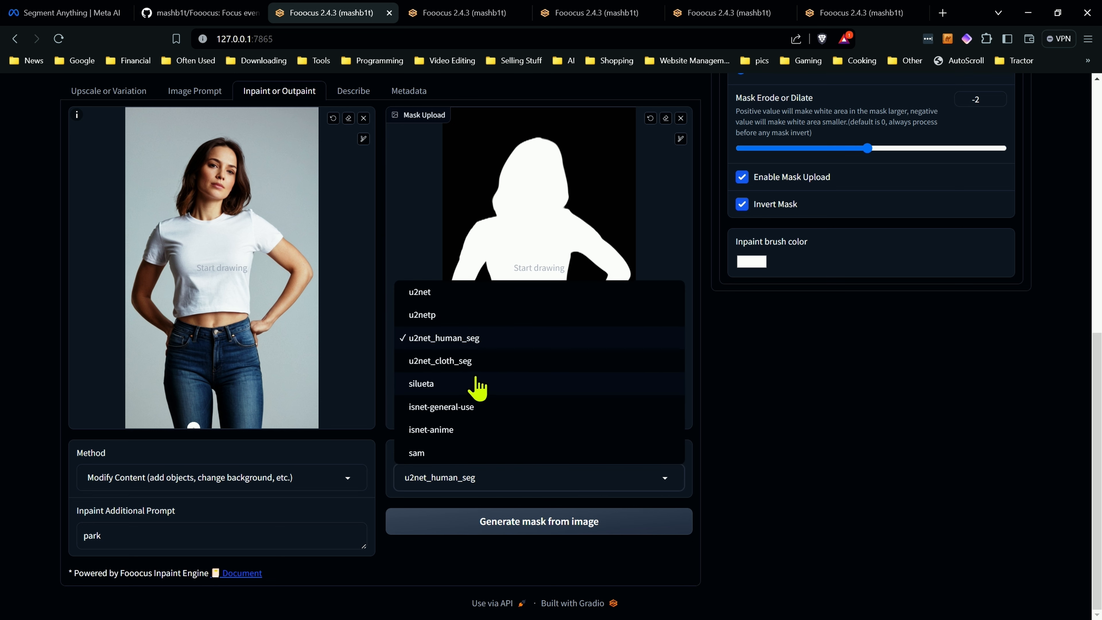
left_click(452, 384)
left_click(573, 520)
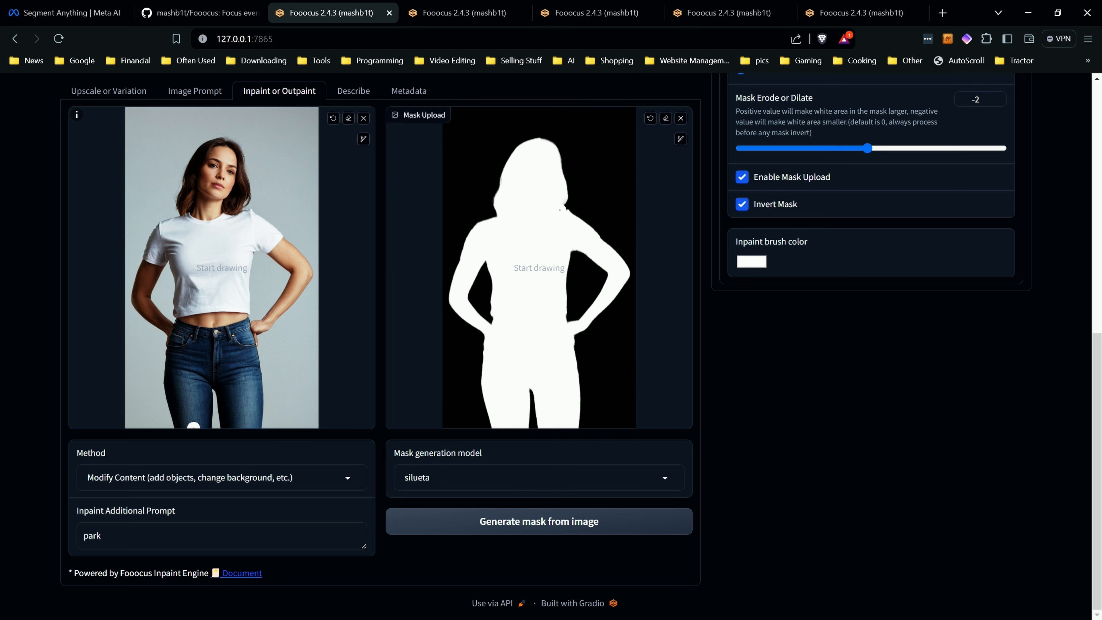
Step: Set the mask generation model to u2net_cloth_seg with the full cloth category and generate a mask from the portrait
left_click(663, 481)
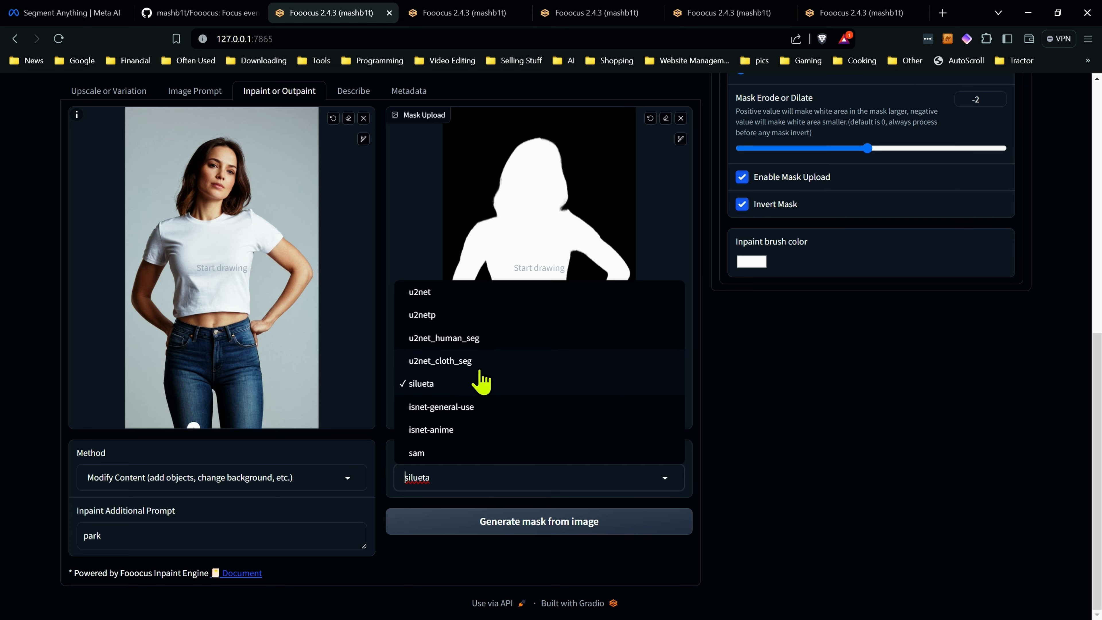
left_click(463, 365)
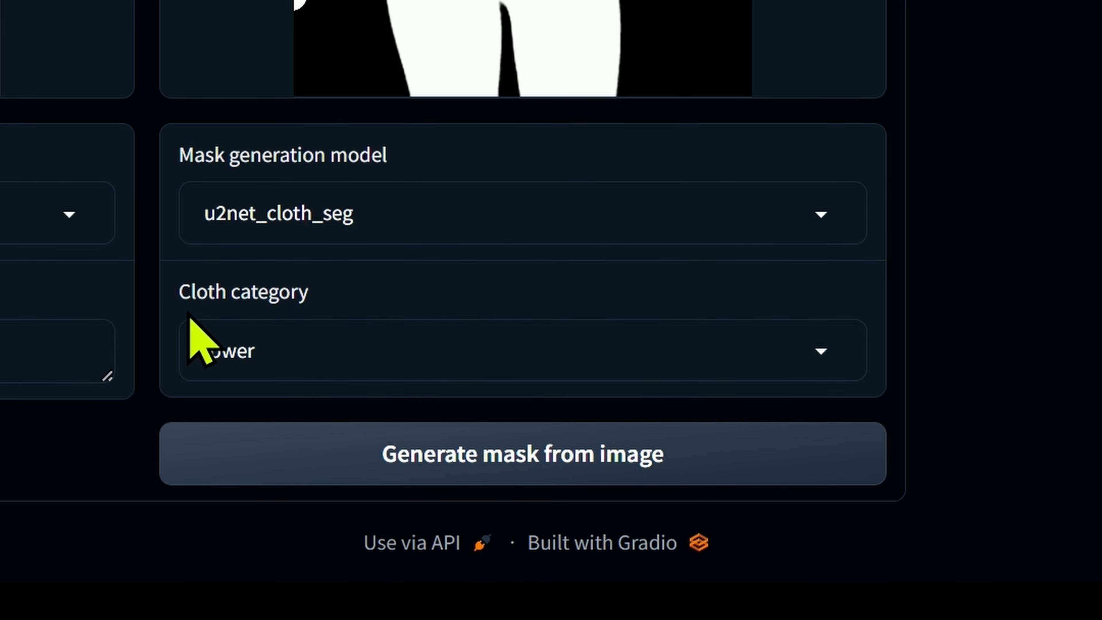
left_click(327, 352)
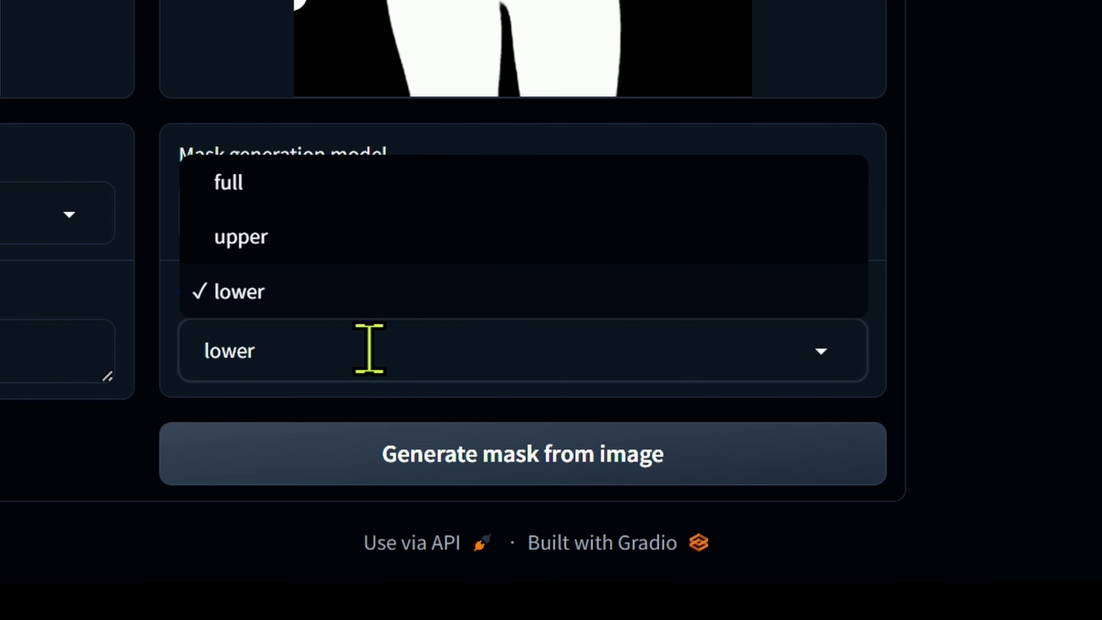
left_click(927, 383)
left_click(700, 350)
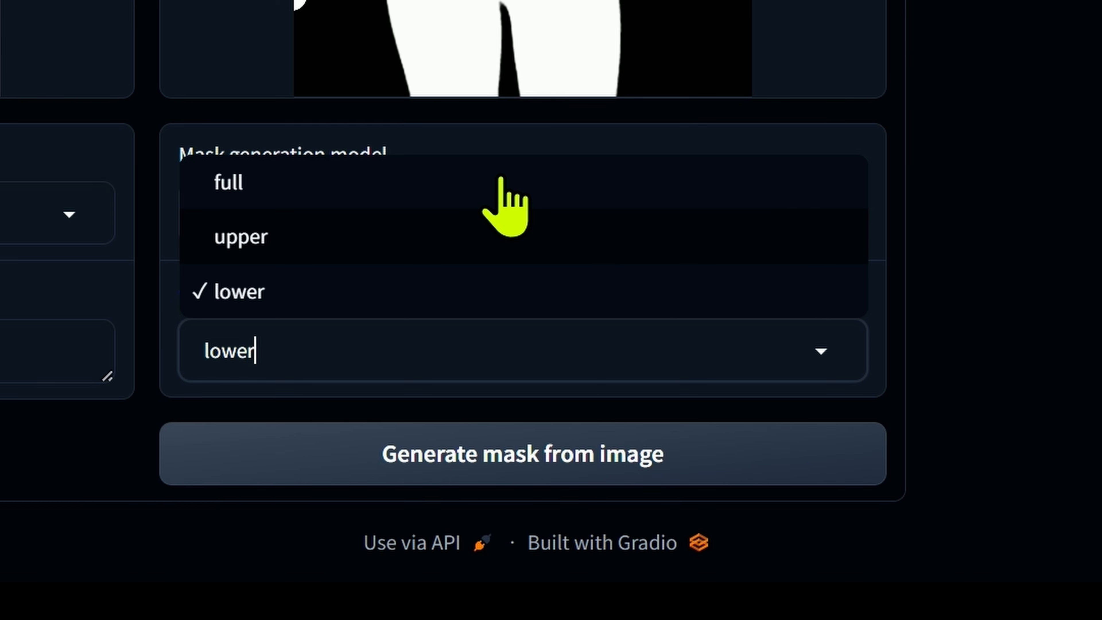
left_click(505, 187)
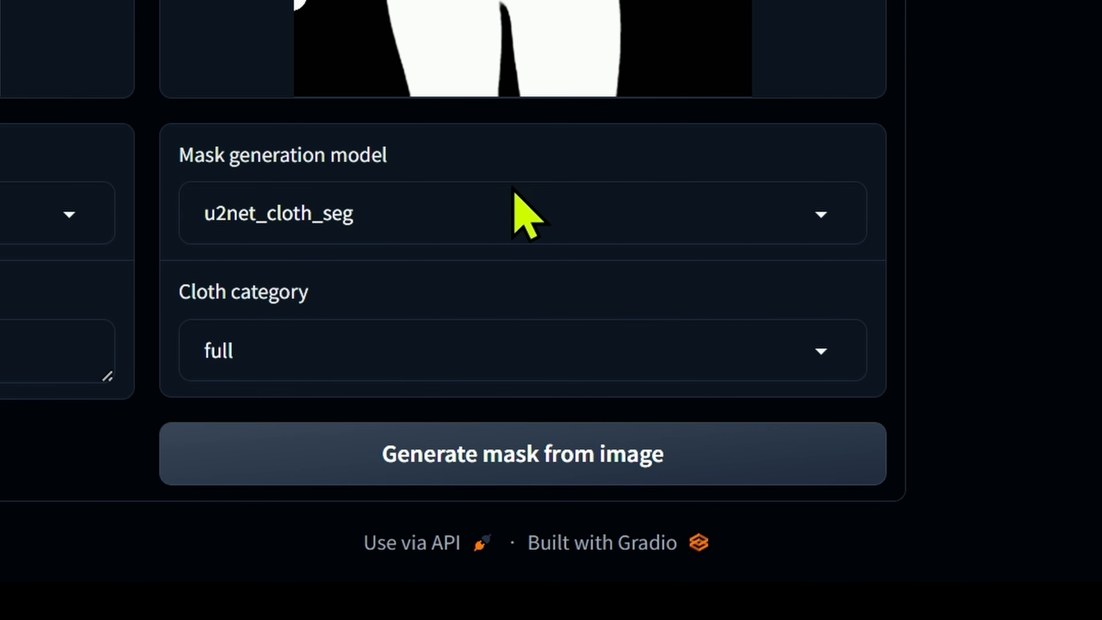
left_click(549, 453)
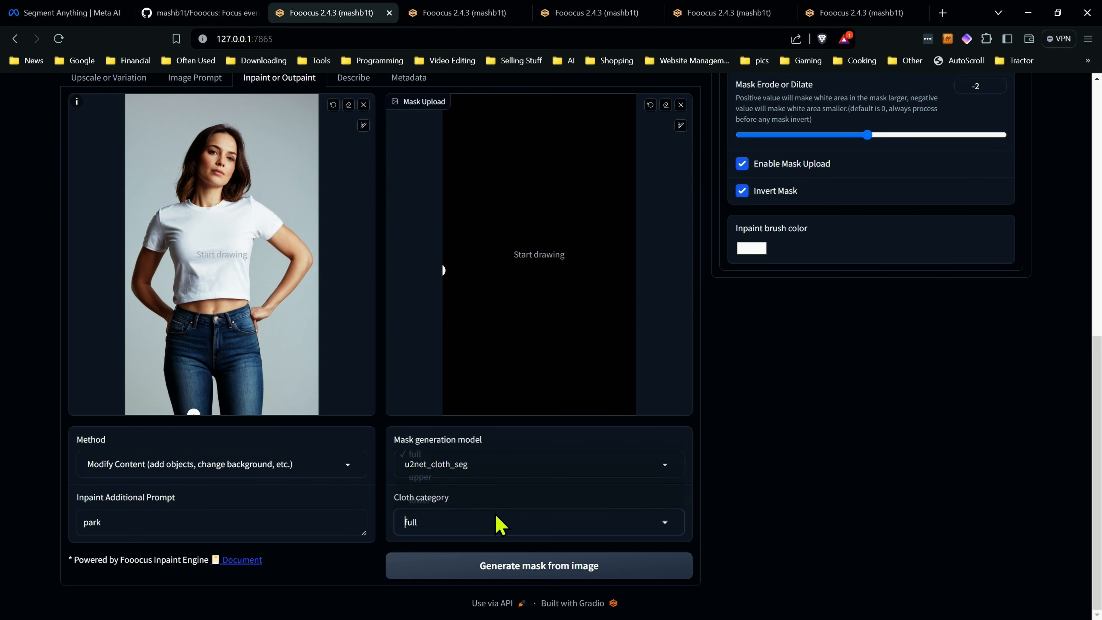
Step: Generate the clothing mask with the upper cloth category, and again with the lower category
left_click(499, 522)
left_click(557, 563)
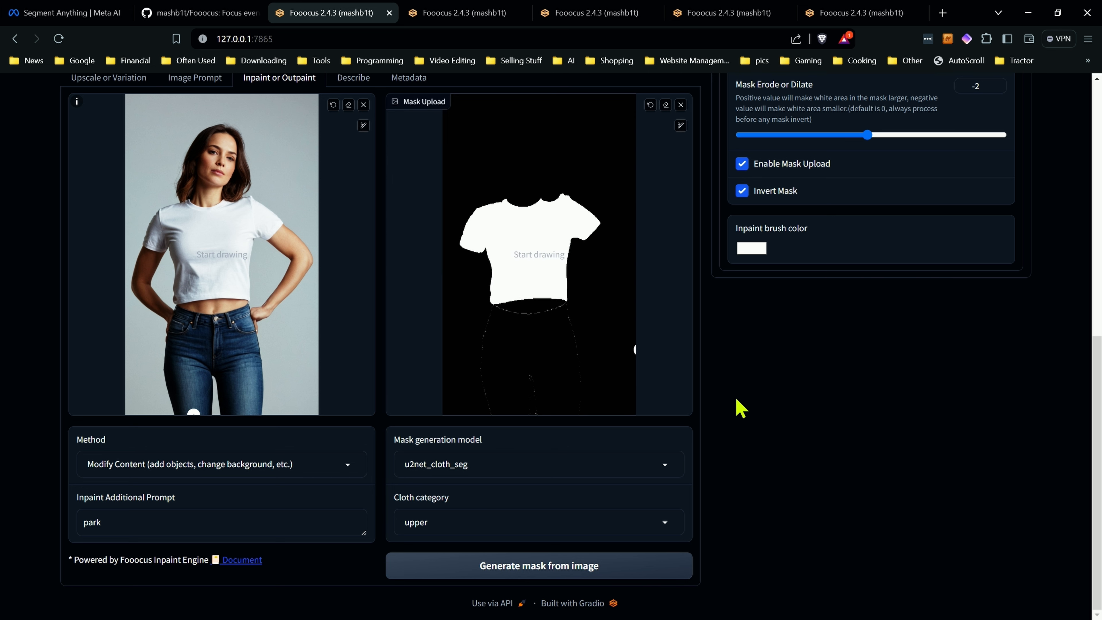
left_click(592, 521)
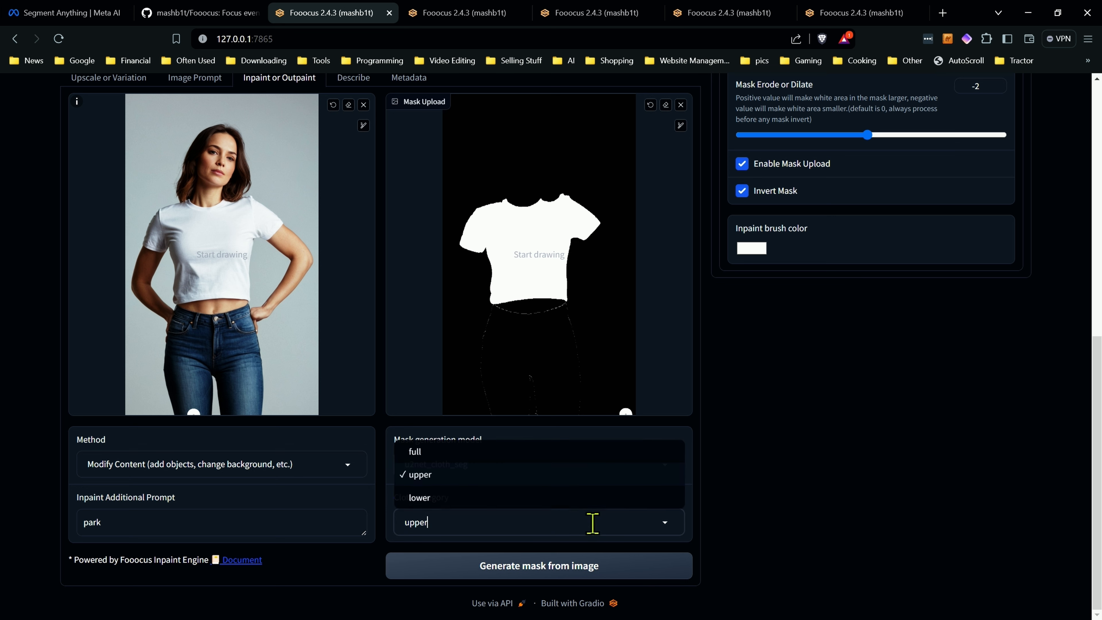
left_click(499, 497)
left_click(550, 571)
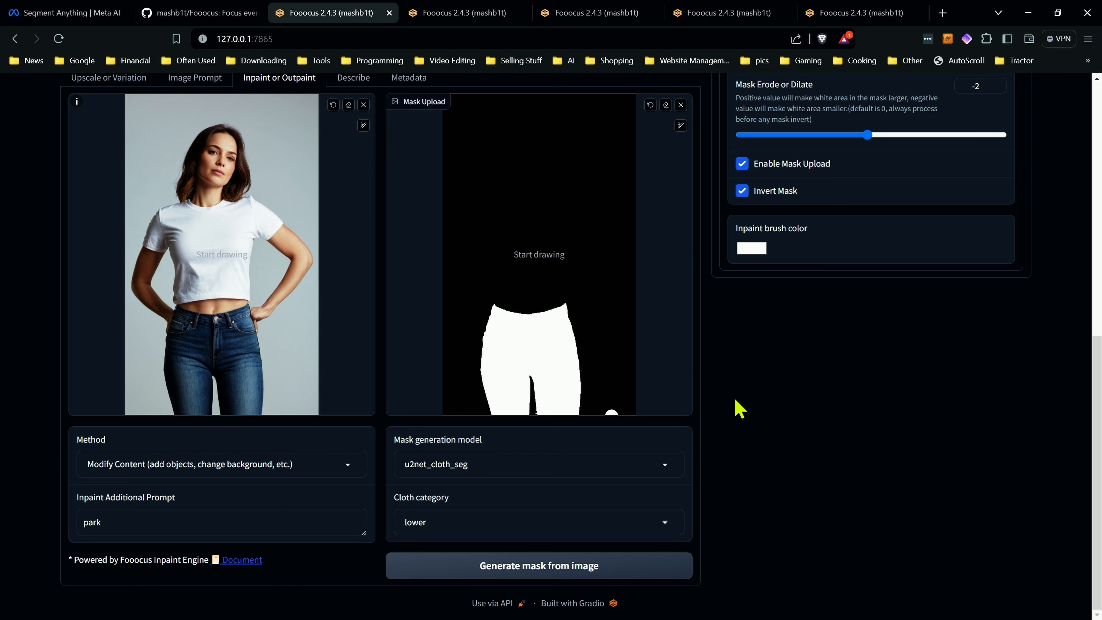
Step: Enter the main prompt "red pants" and start generating the image
scroll(743, 472, "up", 8)
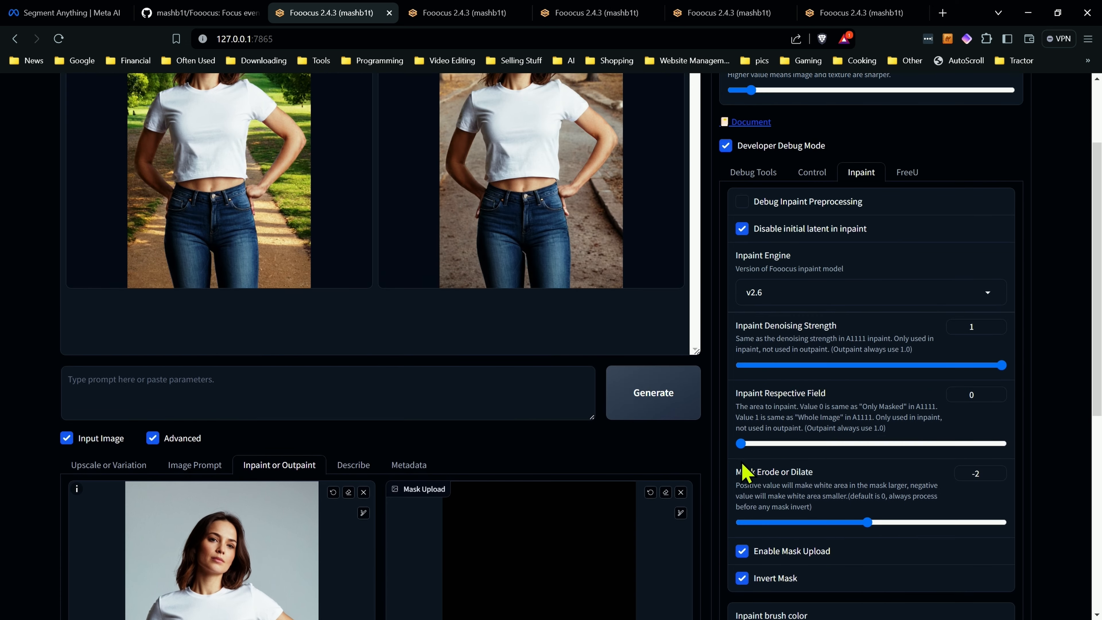
left_click(289, 393)
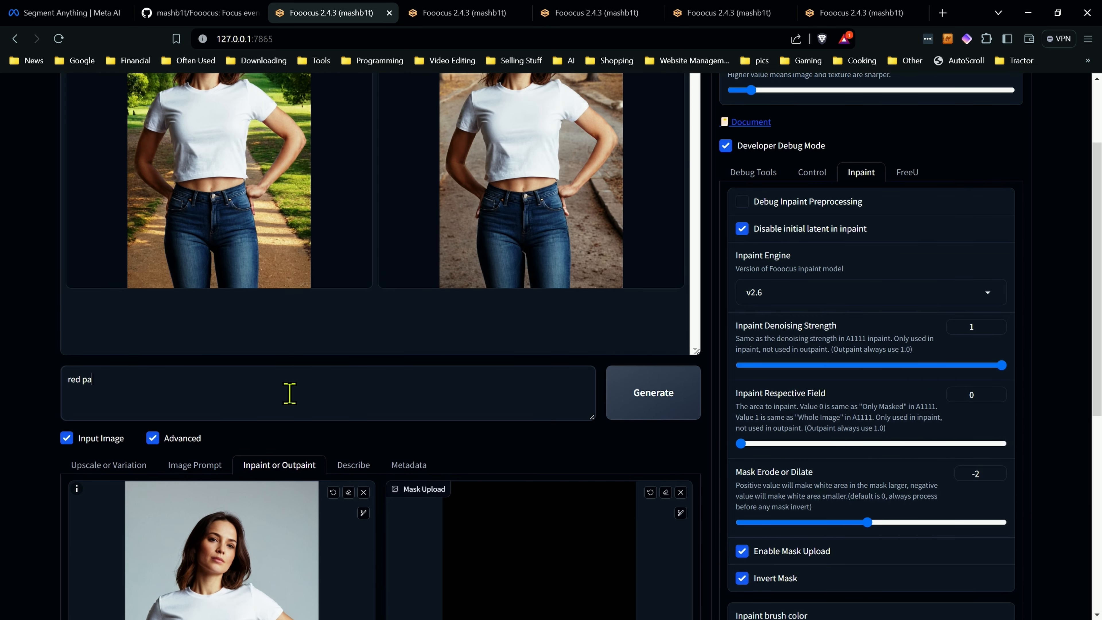
left_click(652, 393)
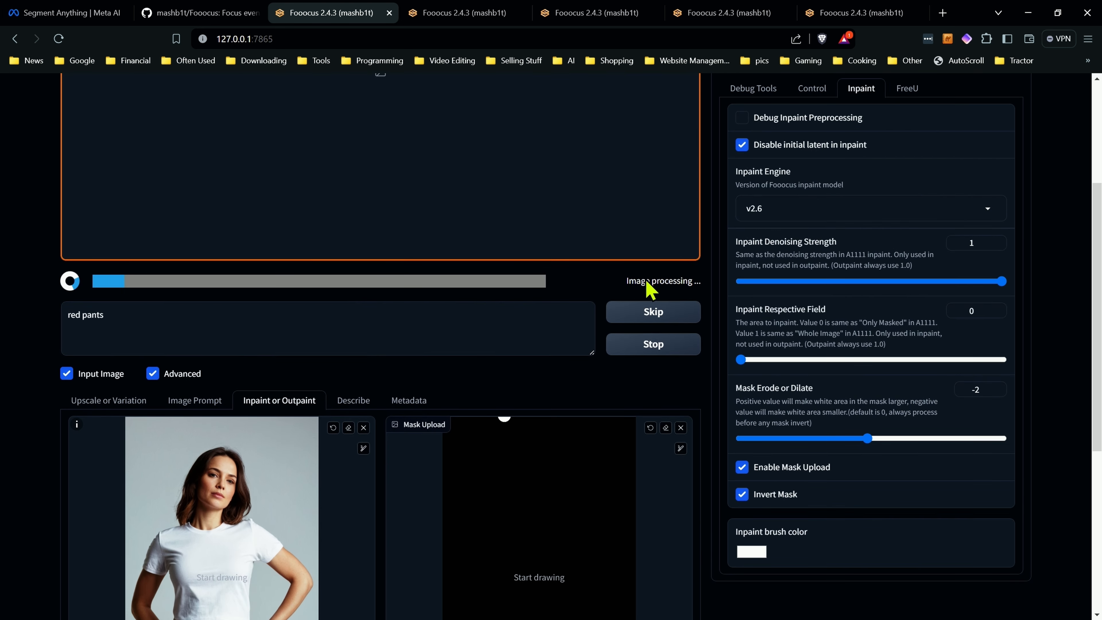
Step: Turn off Invert Mask and set Mask Erode or Dilate to 1
left_click(742, 496)
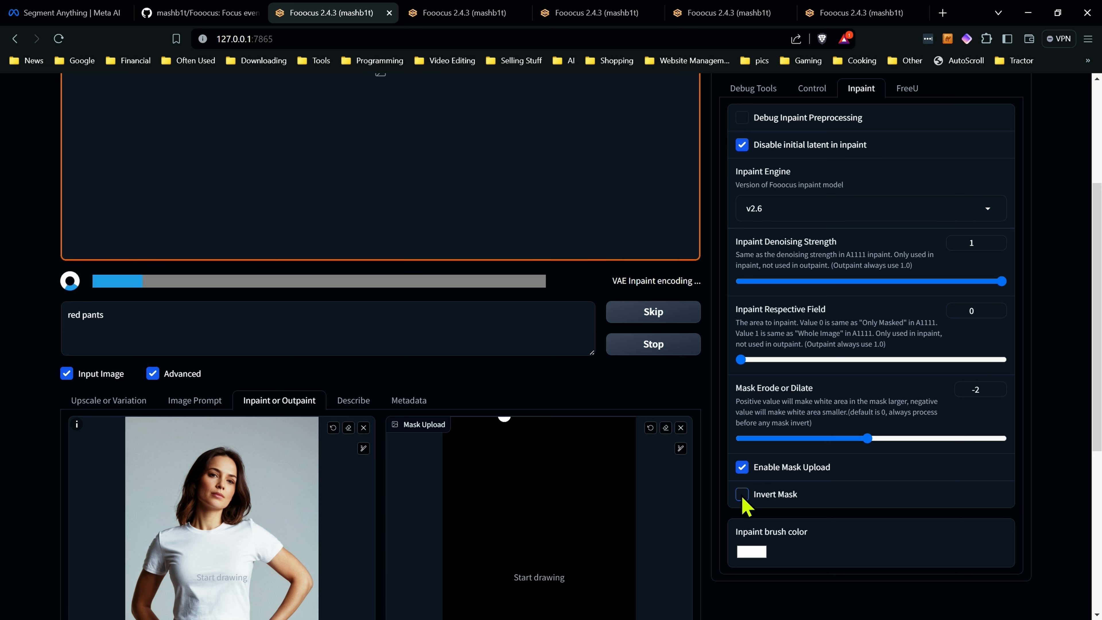
left_click(866, 439)
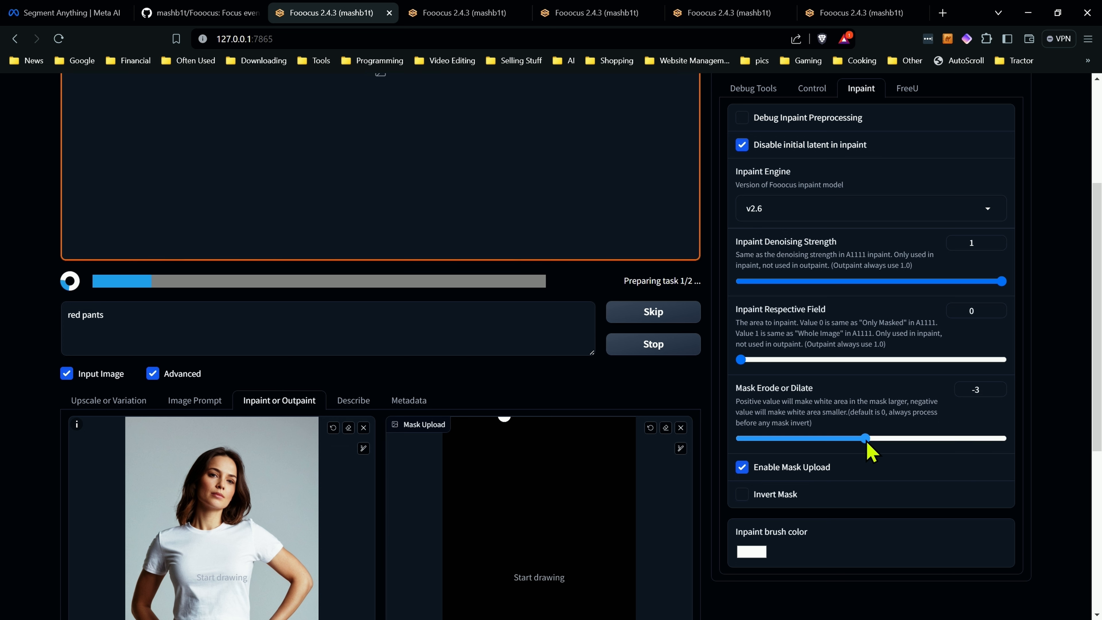
left_click_drag(872, 444, 876, 444)
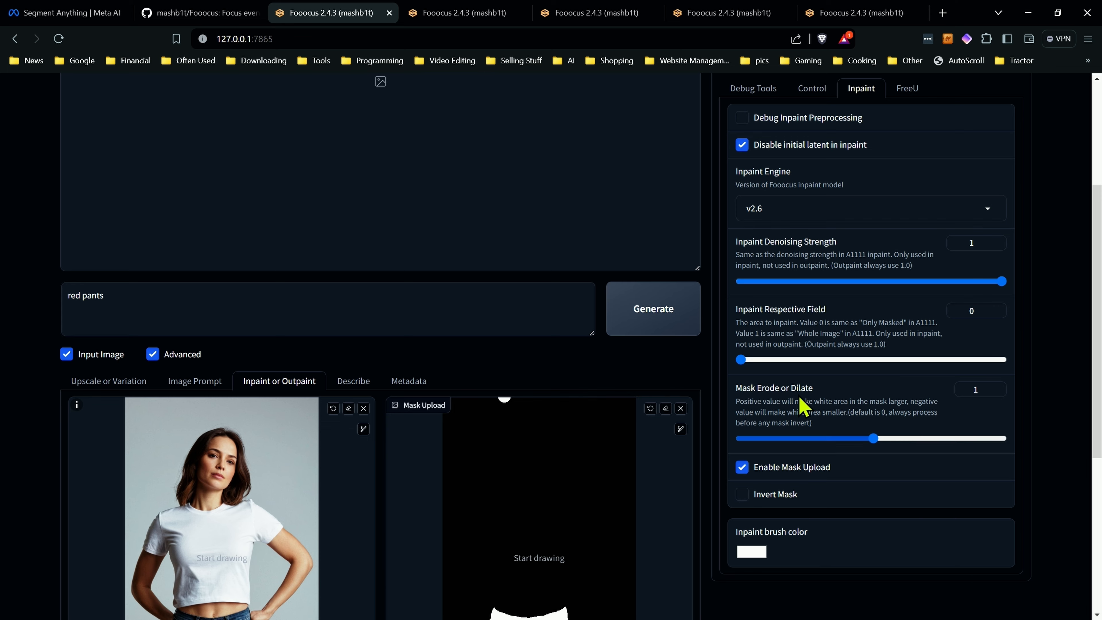
Step: Change the inpaint method to Inpaint or Outpaint (default)
scroll(674, 378, "up", 1)
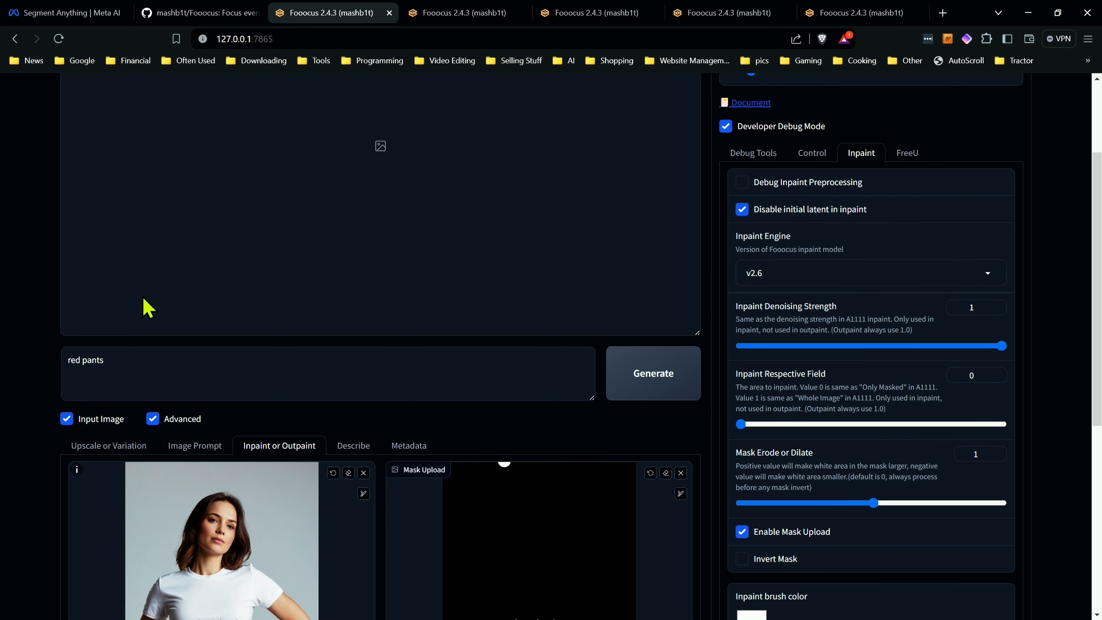
scroll(87, 294, "up", 2)
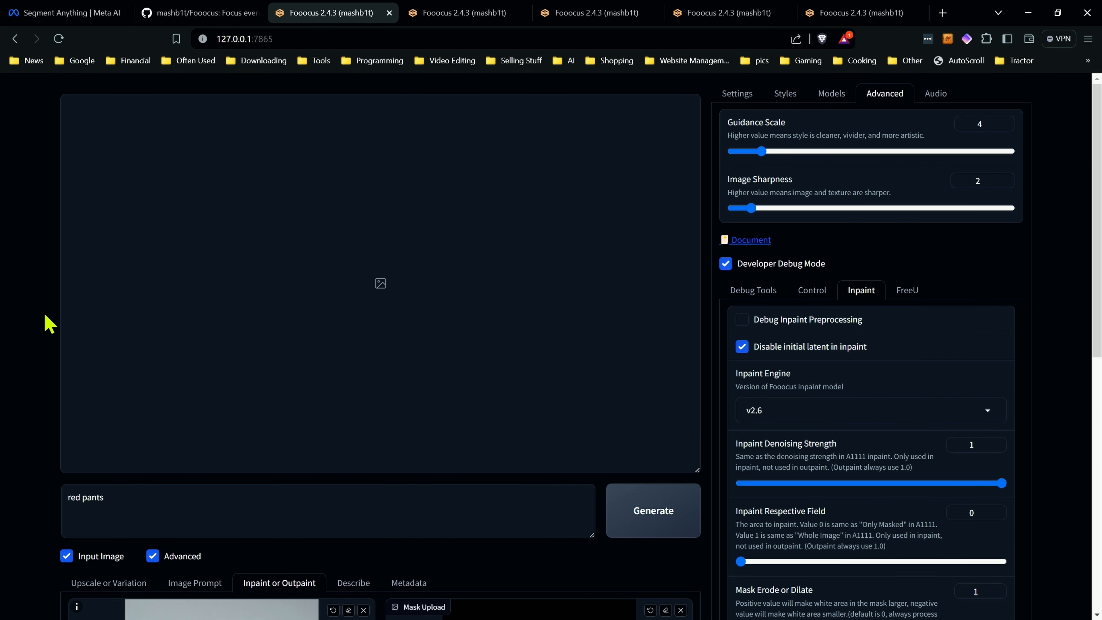
scroll(44, 321, "down", 8)
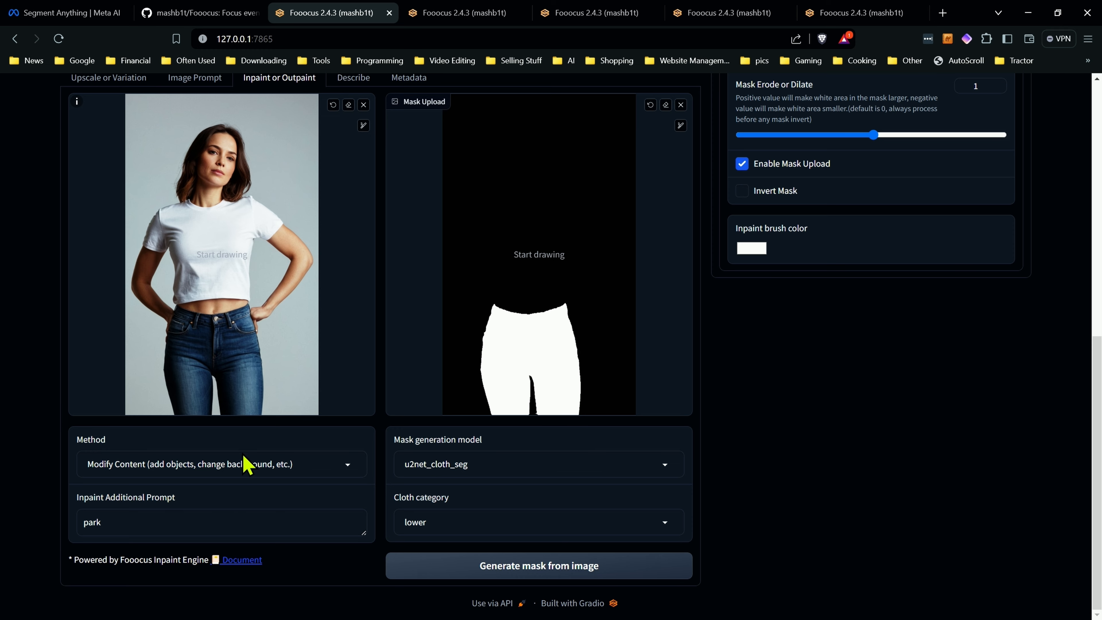
left_click(243, 456)
left_click(131, 394)
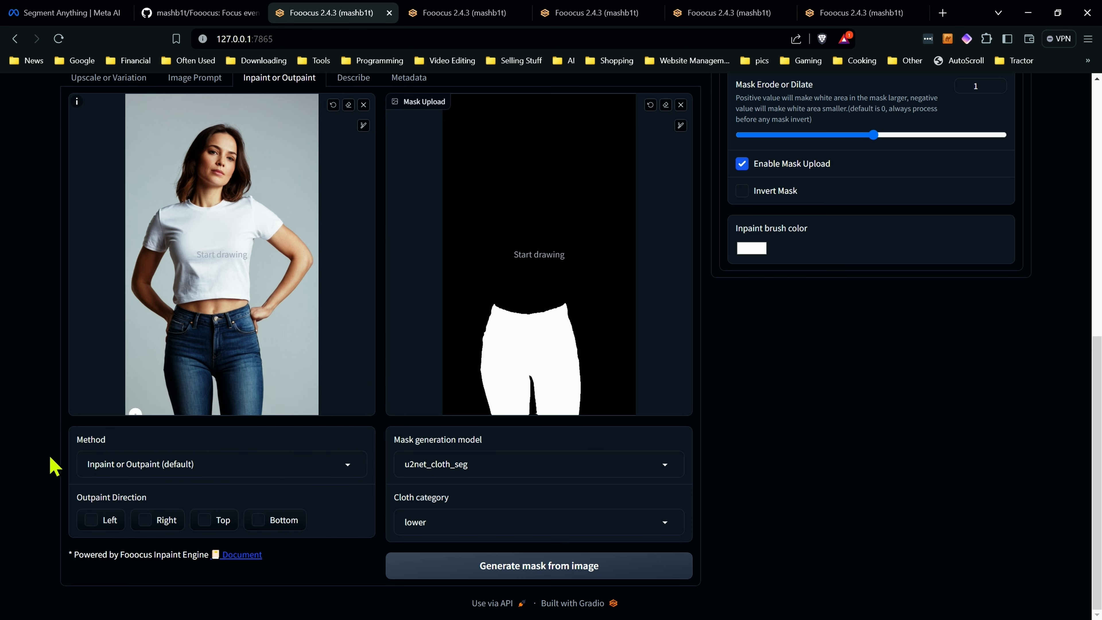
Step: Review the prompt, the lower clothing mask and the inpaint settings
scroll(17, 319, "up", 6)
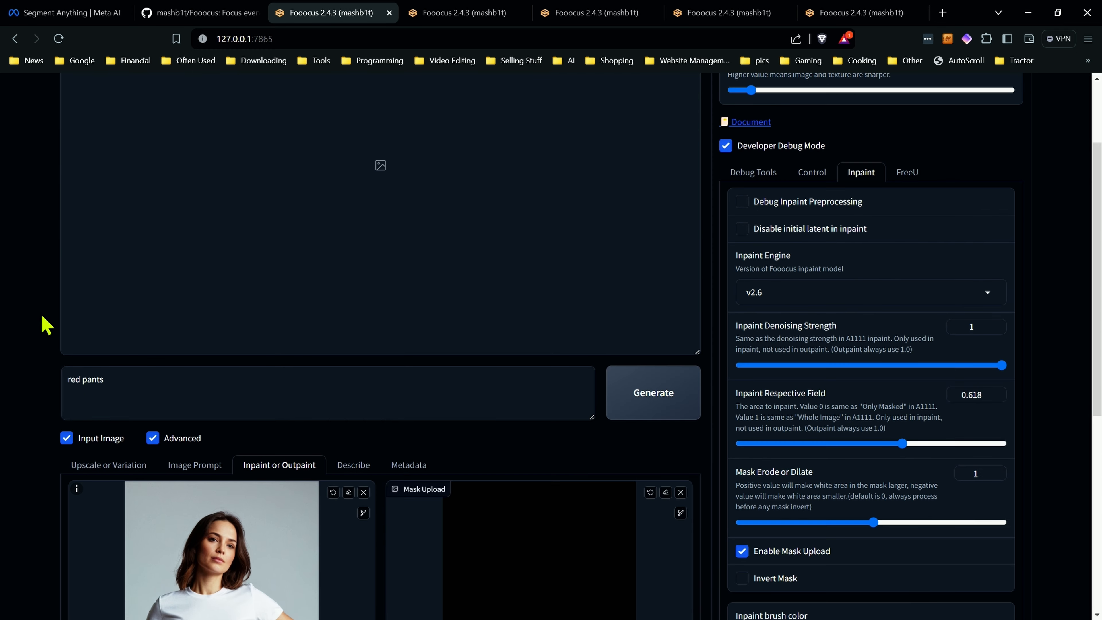
left_click(125, 382)
scroll(34, 352, "down", 5)
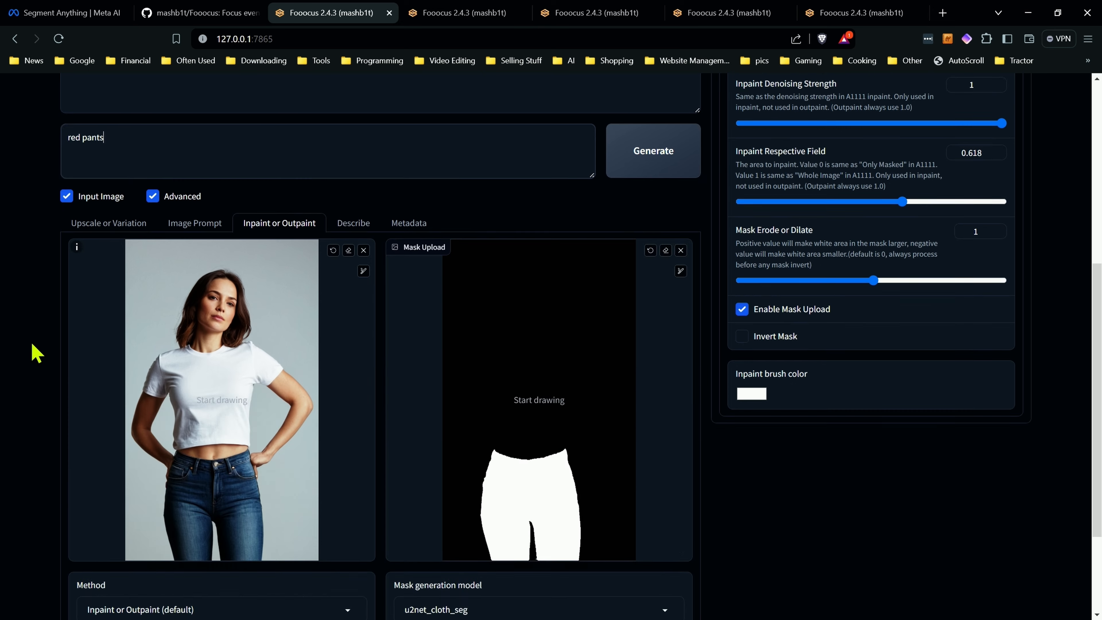
scroll(793, 466, "up", 6)
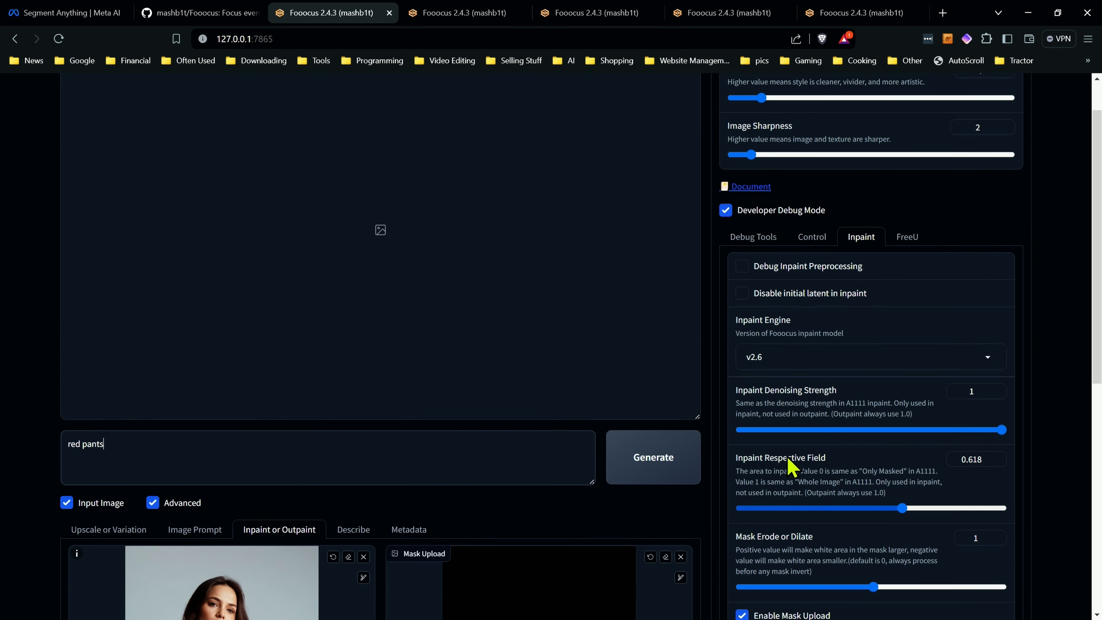
scroll(793, 466, "down", 2)
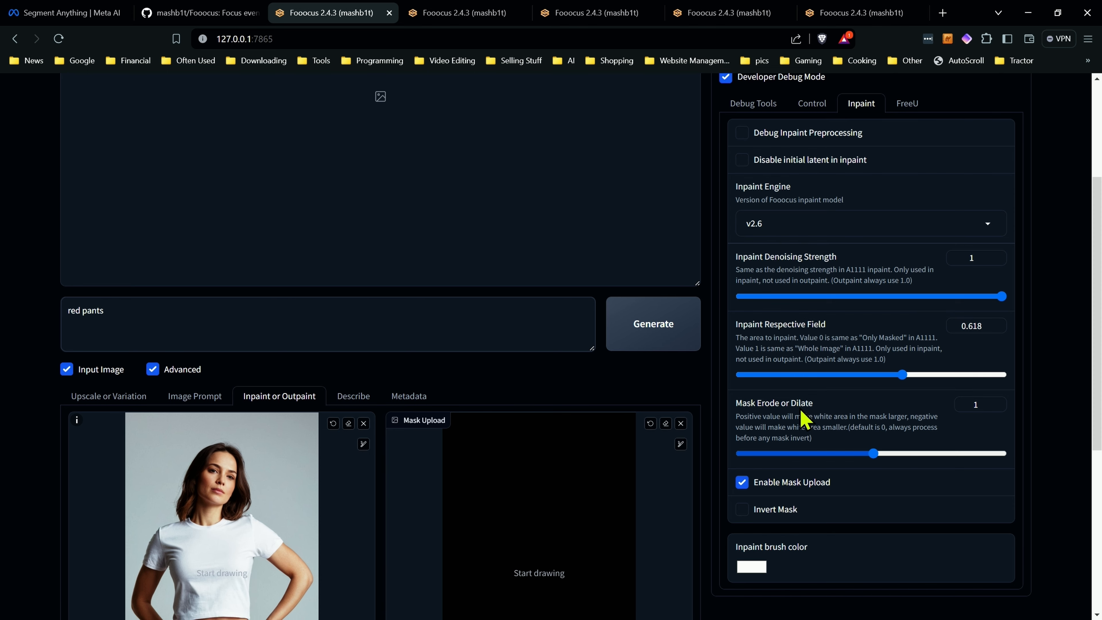
scroll(743, 330, "down", 3)
scroll(689, 434, "down", 2)
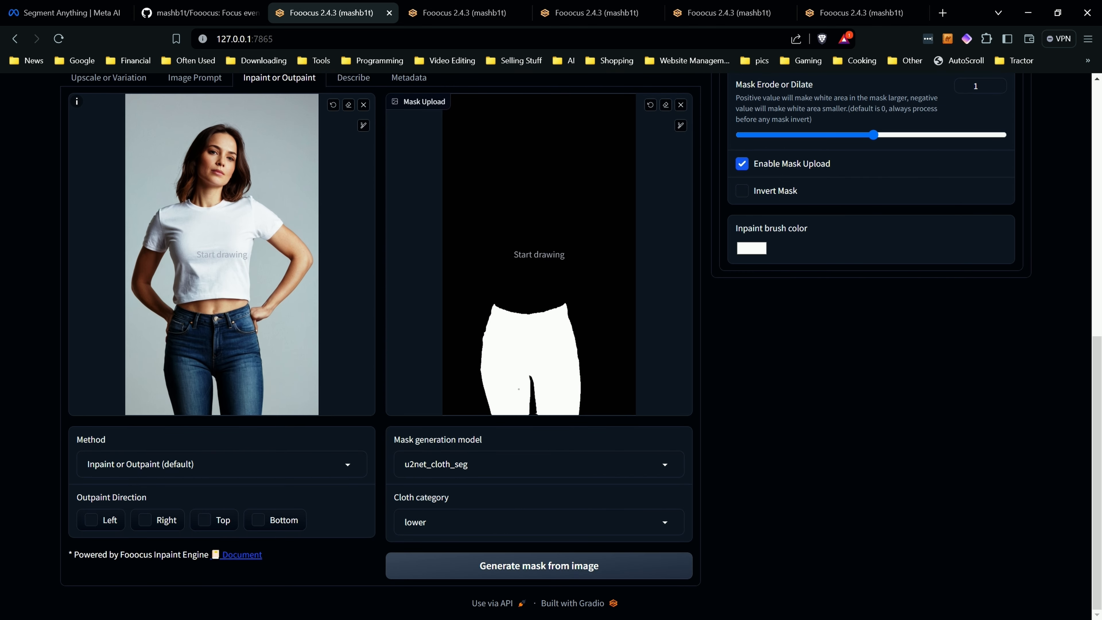
Step: Reselect the Inpaint or Outpaint (default) method and generate the red pants images
left_click(109, 461)
left_click(91, 393)
scroll(38, 382, "up", 7)
left_click(81, 448)
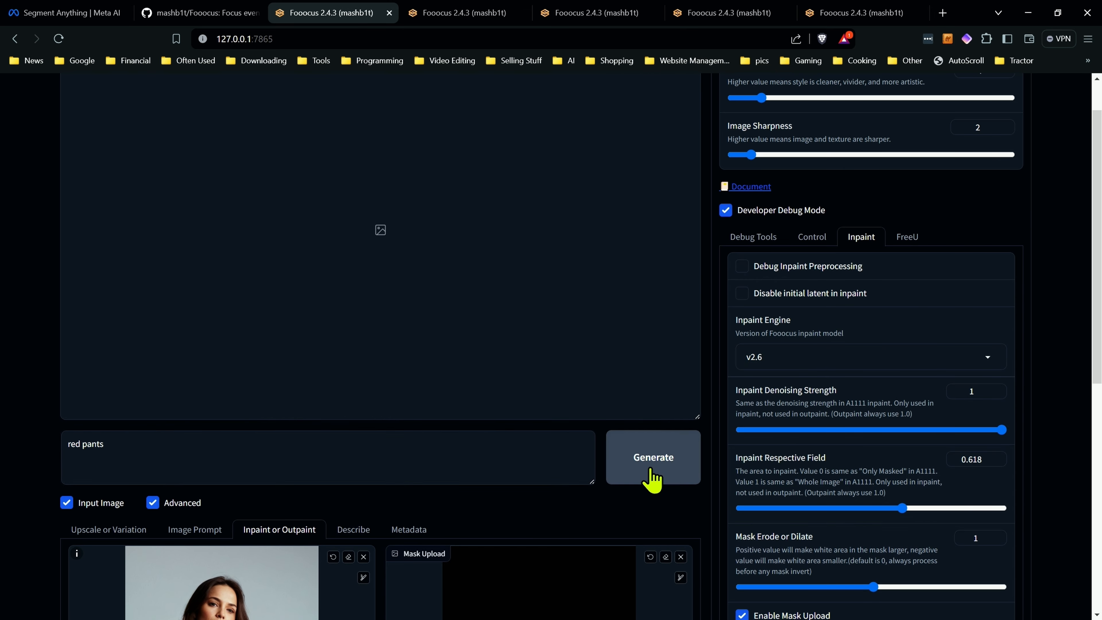
left_click(651, 478)
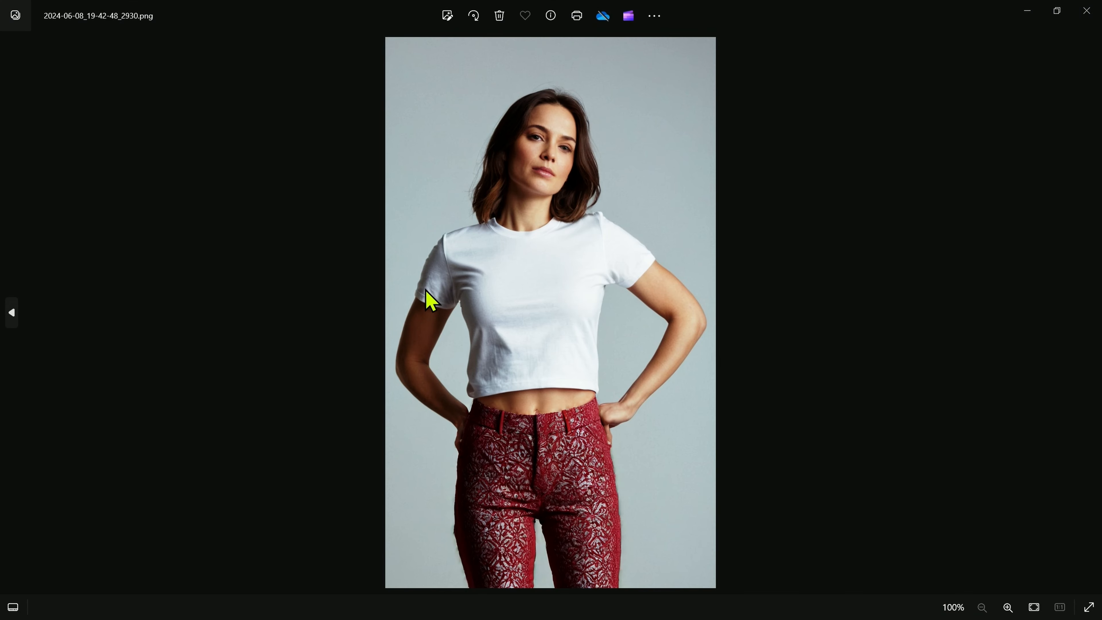
Step: Examine the edges of the inpainted pants up close in the image viewer and close it
scroll(606, 547, "up", 8)
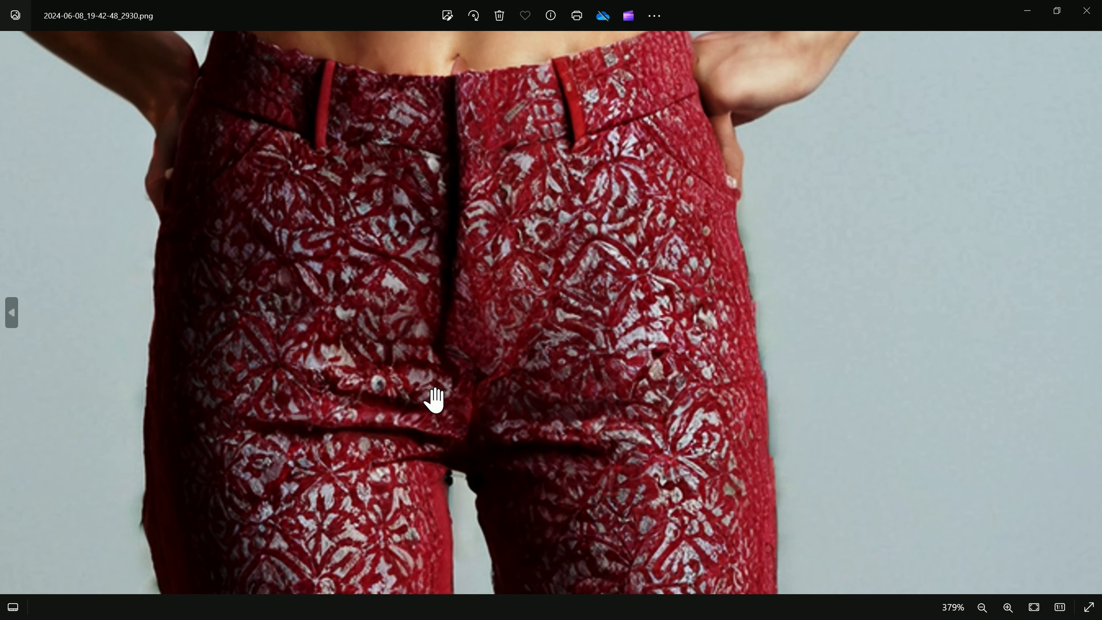
left_click_drag(435, 400, 566, 253)
left_click_drag(488, 406, 365, 219)
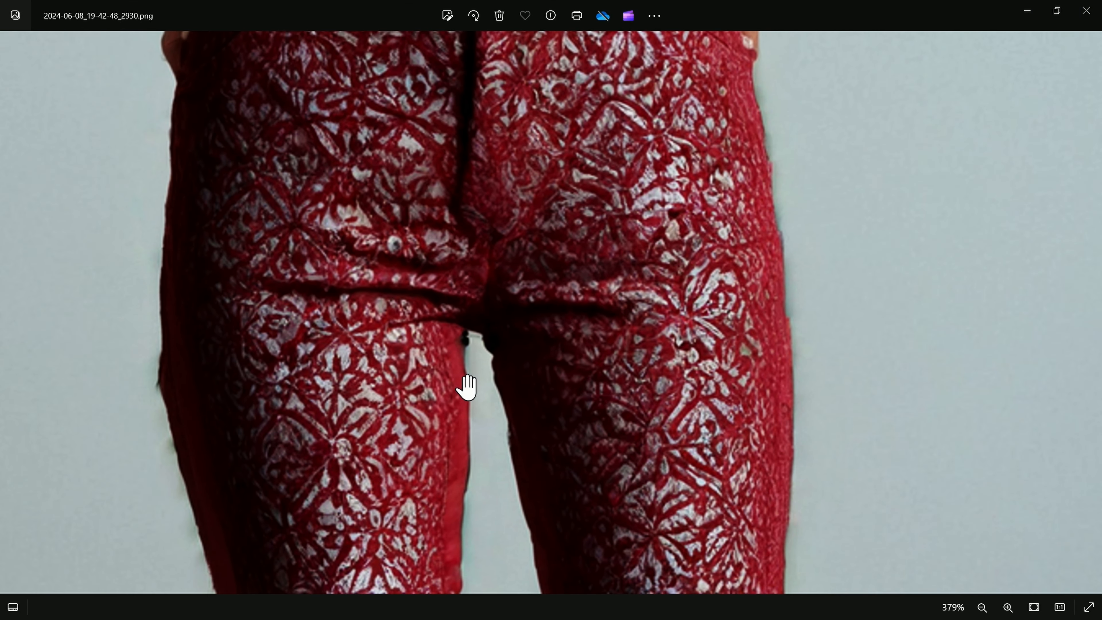
left_click_drag(810, 508, 801, 475)
scroll(801, 475, "down", 2)
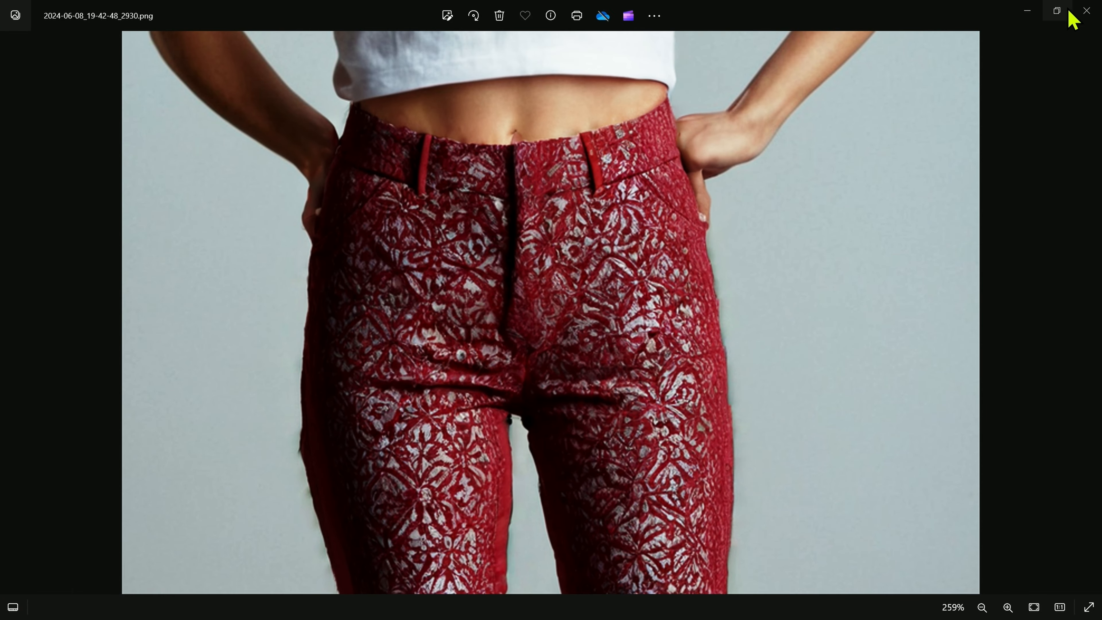
left_click(1059, 12)
left_click(813, 60)
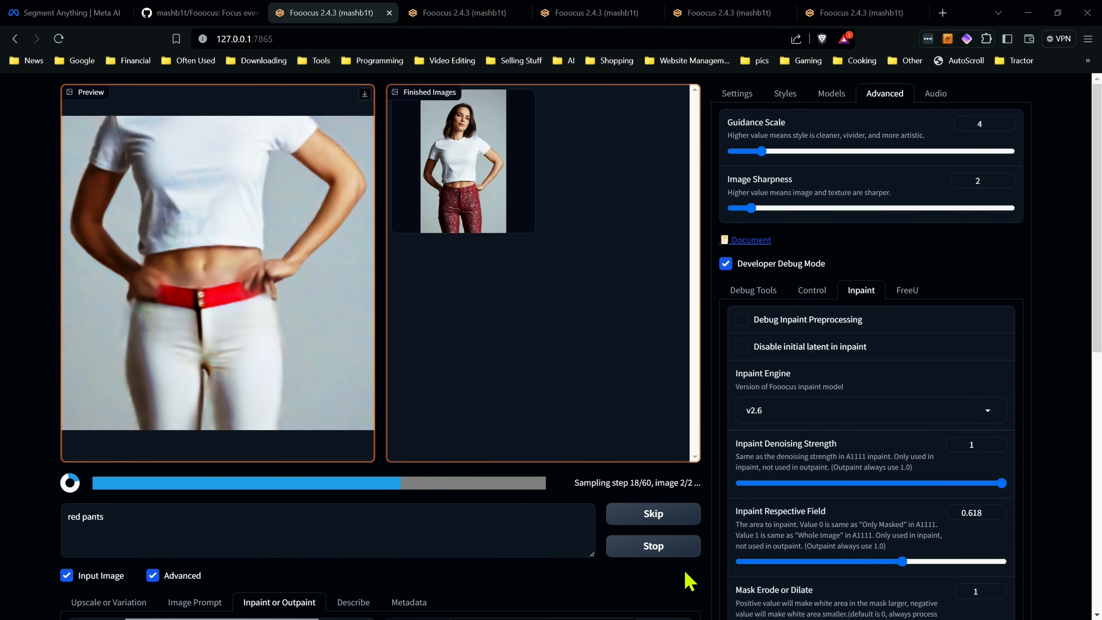
Step: Stop the running generation and regenerate the red pants with Mask Erode or Dilate set to 2
left_click(656, 546)
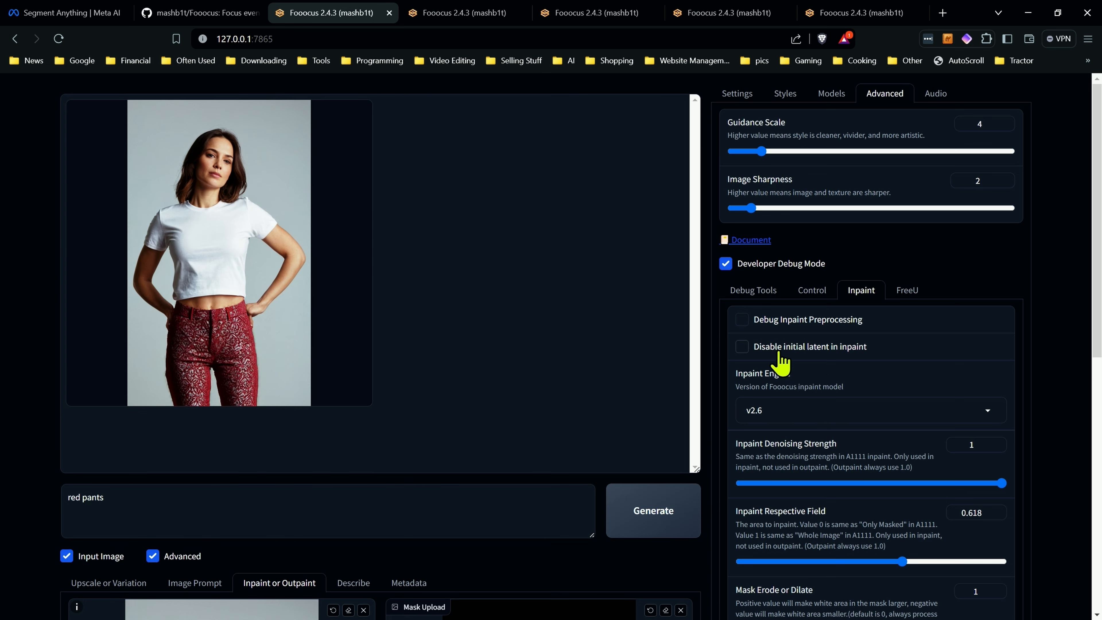
scroll(824, 377, "down", 4)
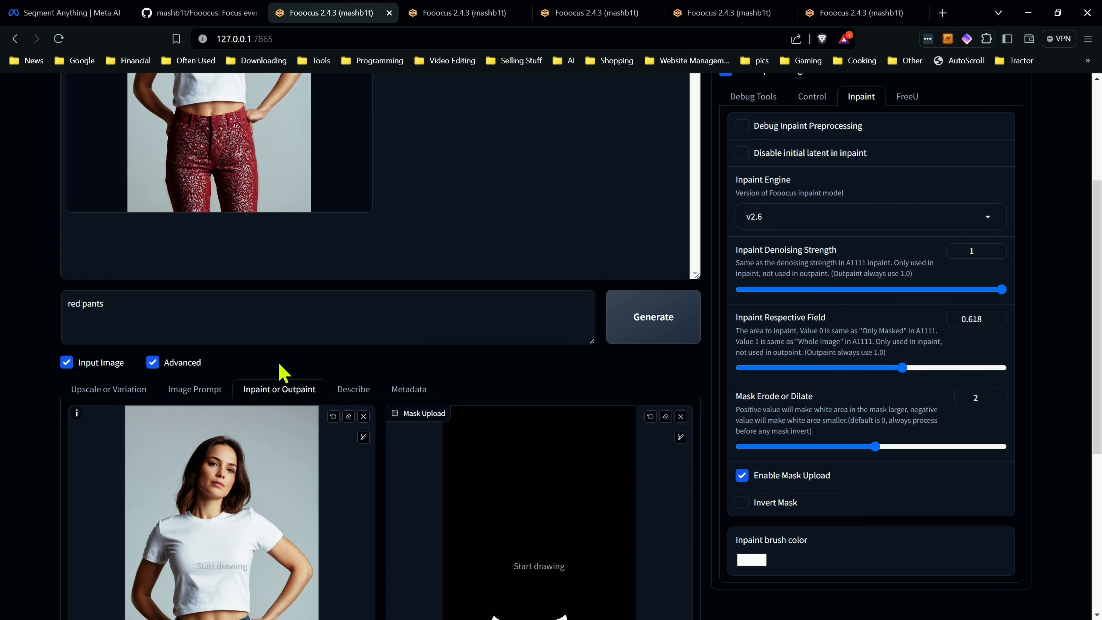
left_click(657, 326)
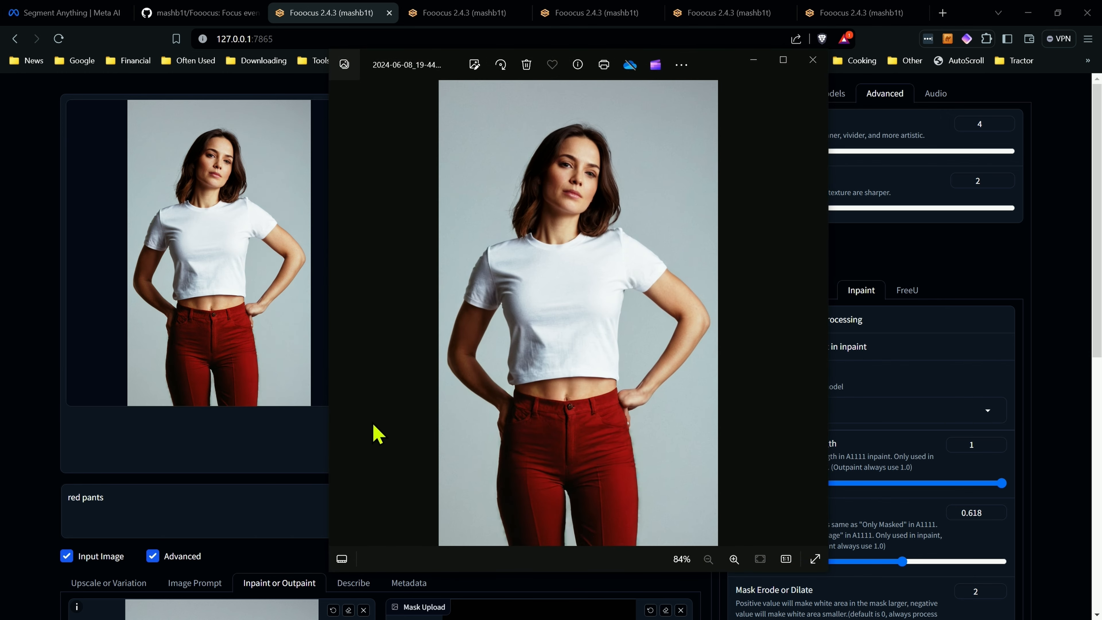
Step: Inspect the outline of the regenerated red pants up close in the image viewer
scroll(660, 544, "up", 3)
scroll(660, 543, "up", 5)
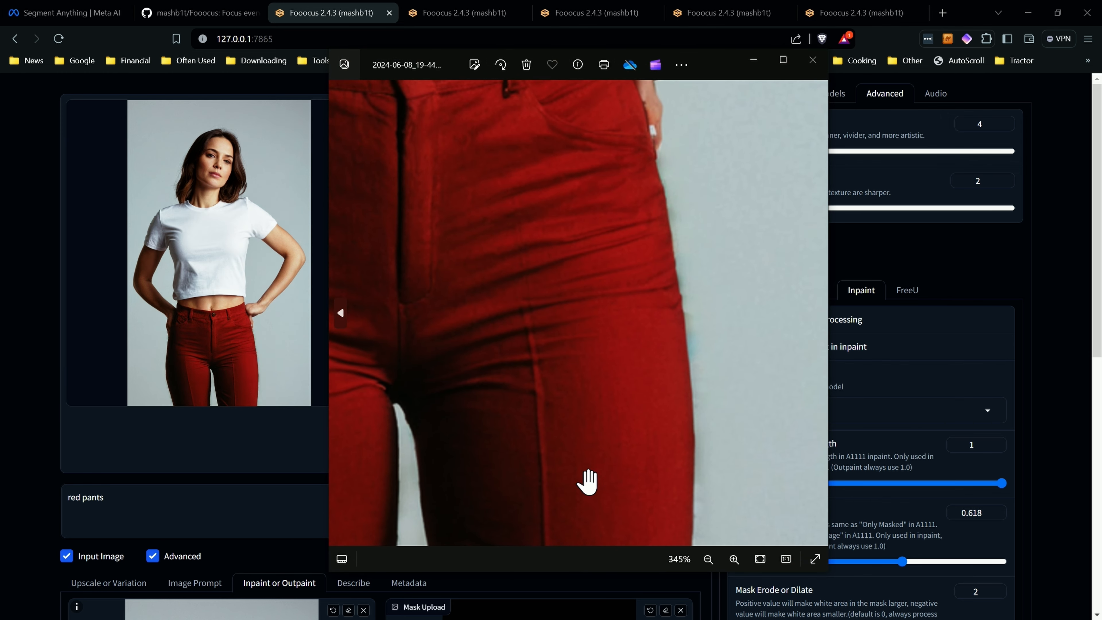
left_click_drag(743, 302, 795, 339)
scroll(609, 425, "down", 6)
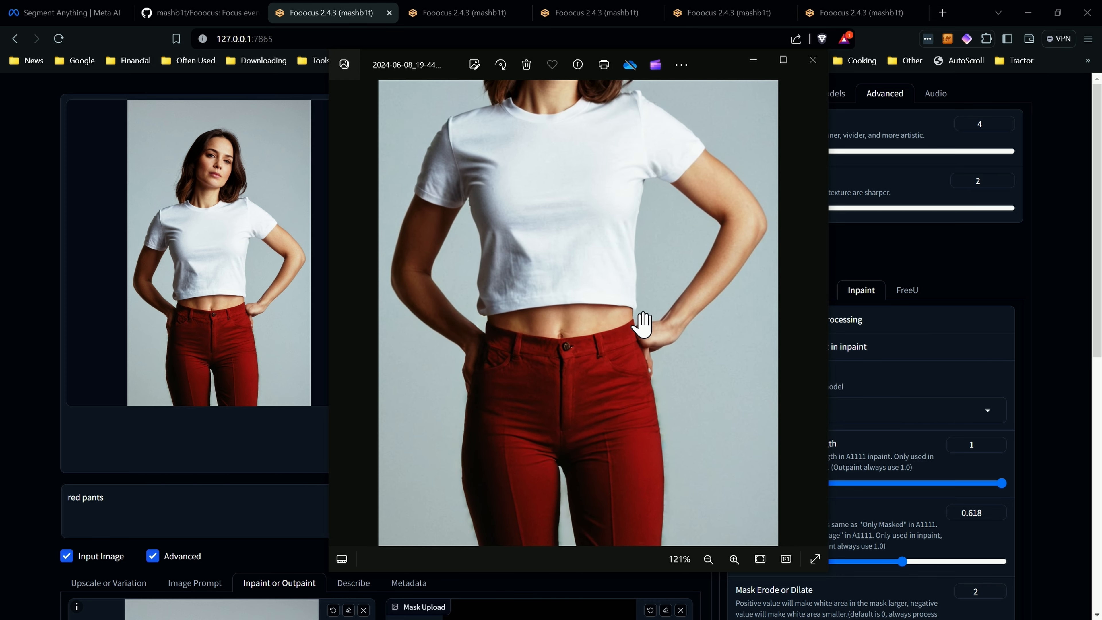
Step: View the full red pants image again and close the image viewer
scroll(615, 417, "down", 2)
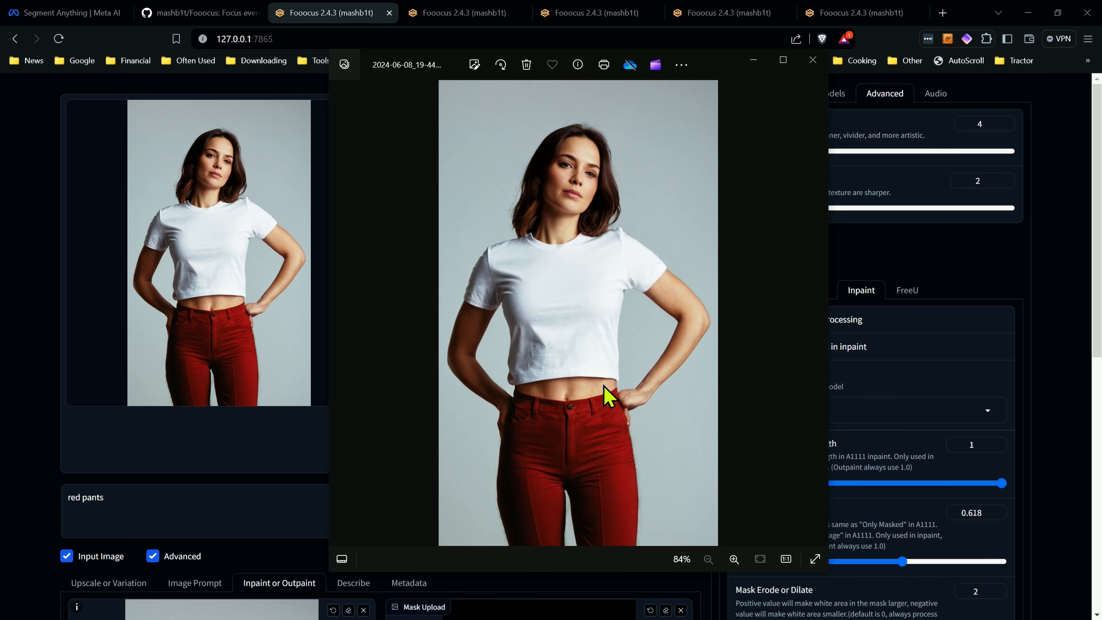
left_click(809, 64)
Step: Generate a mask from the anime image of the girl by the river with the isnet-anime model
scroll(583, 350, "down", 10)
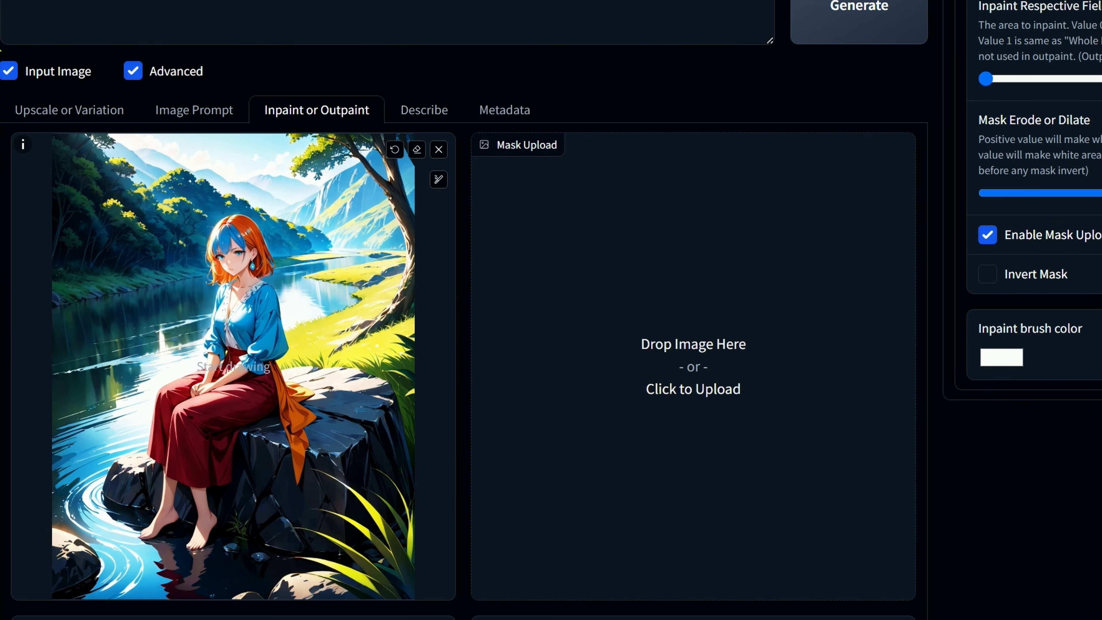
scroll(464, 304, "down", 5)
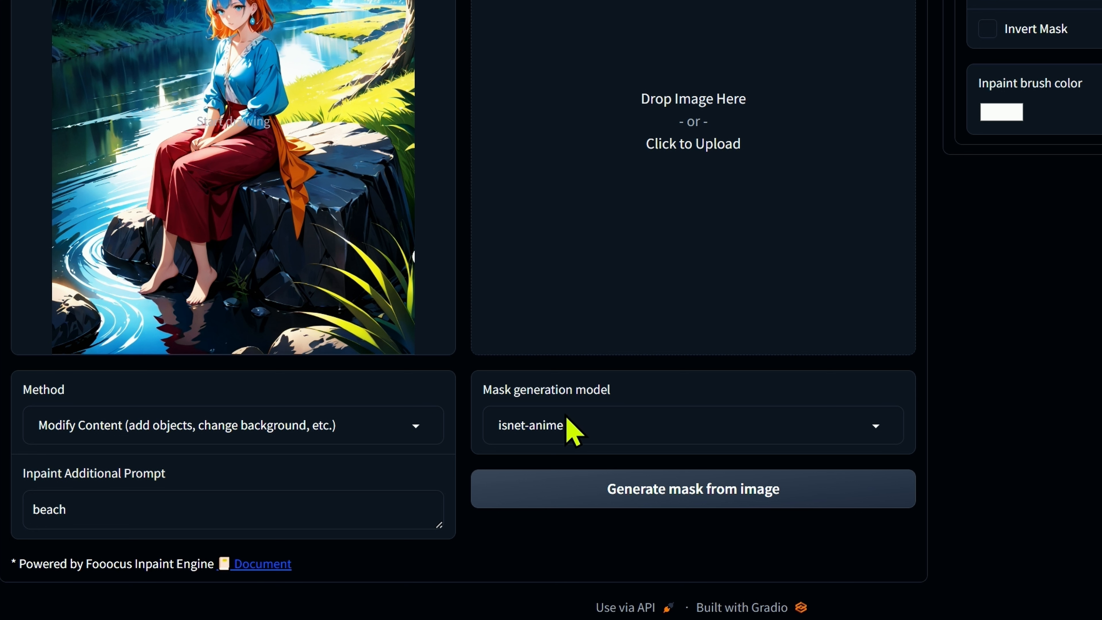
left_click(863, 430)
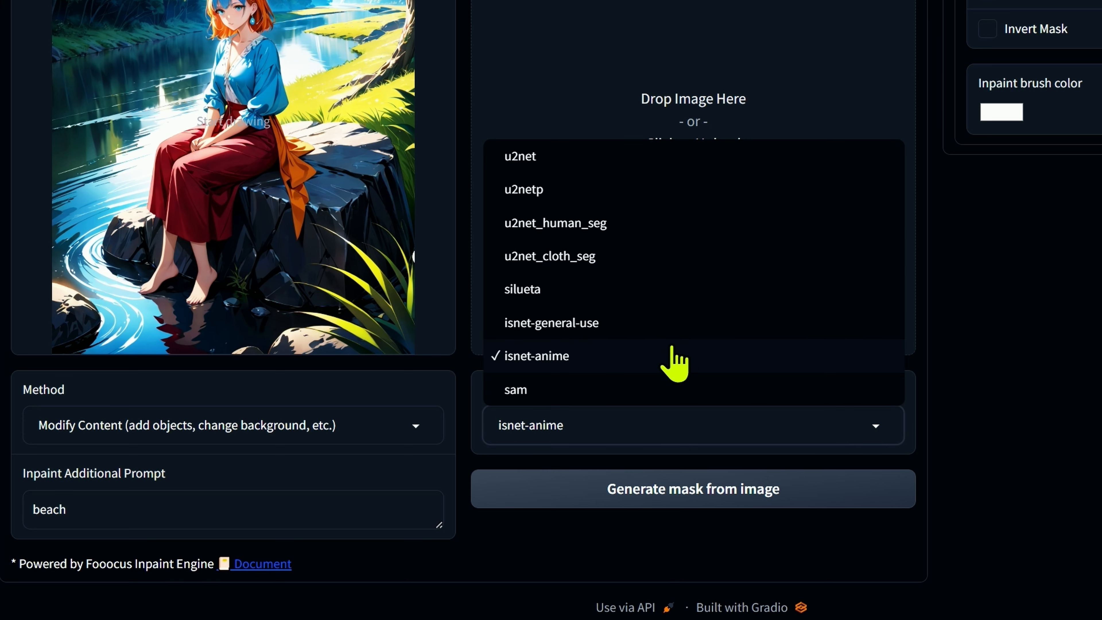
left_click(560, 367)
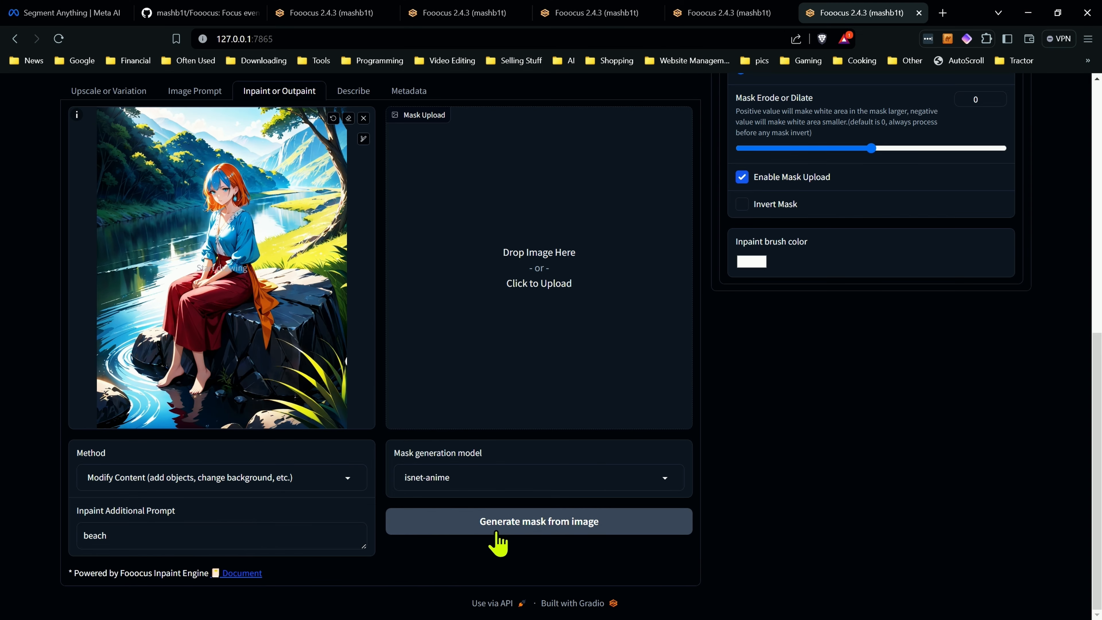
left_click(517, 523)
scroll(695, 480, "up", 4)
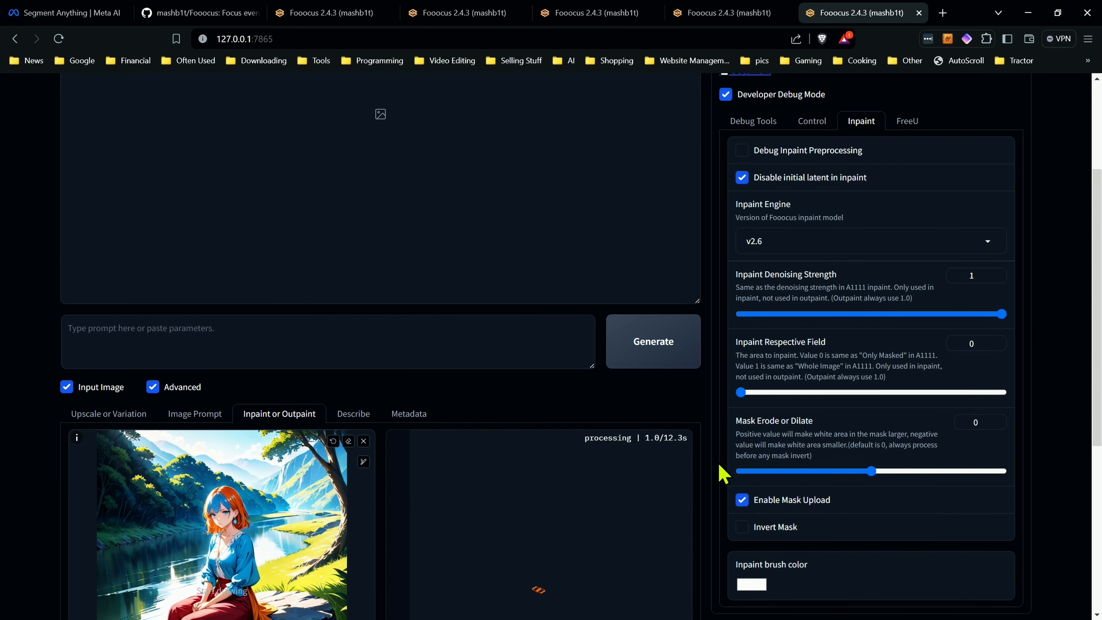
scroll(718, 472, "down", 3)
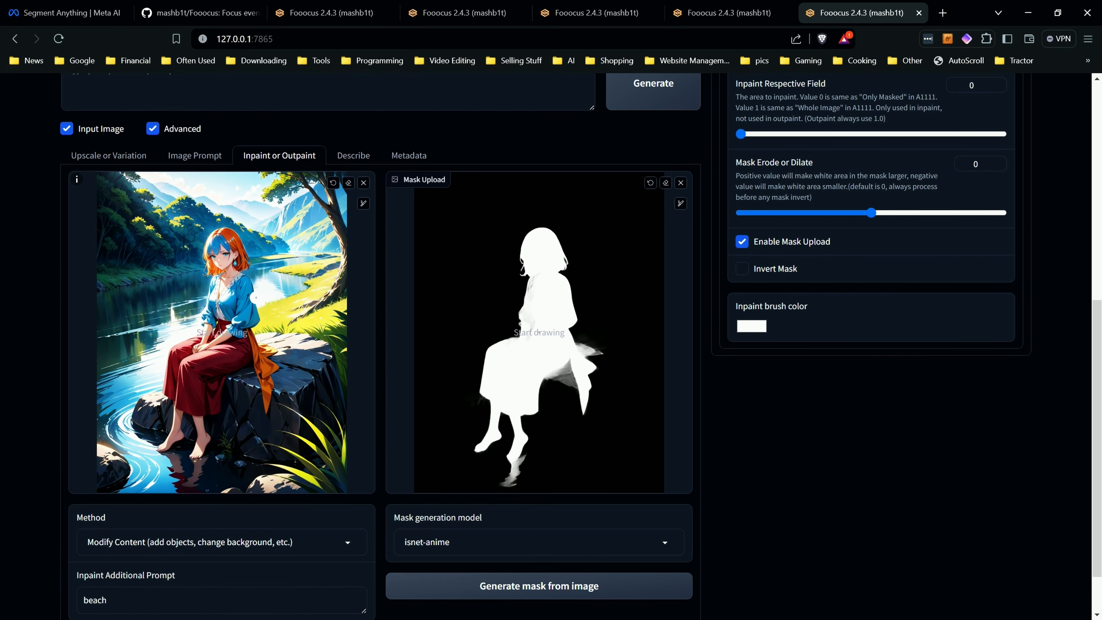
Step: Generate a comparison mask with the u2net model and switch back to isnet-anime
left_click(554, 542)
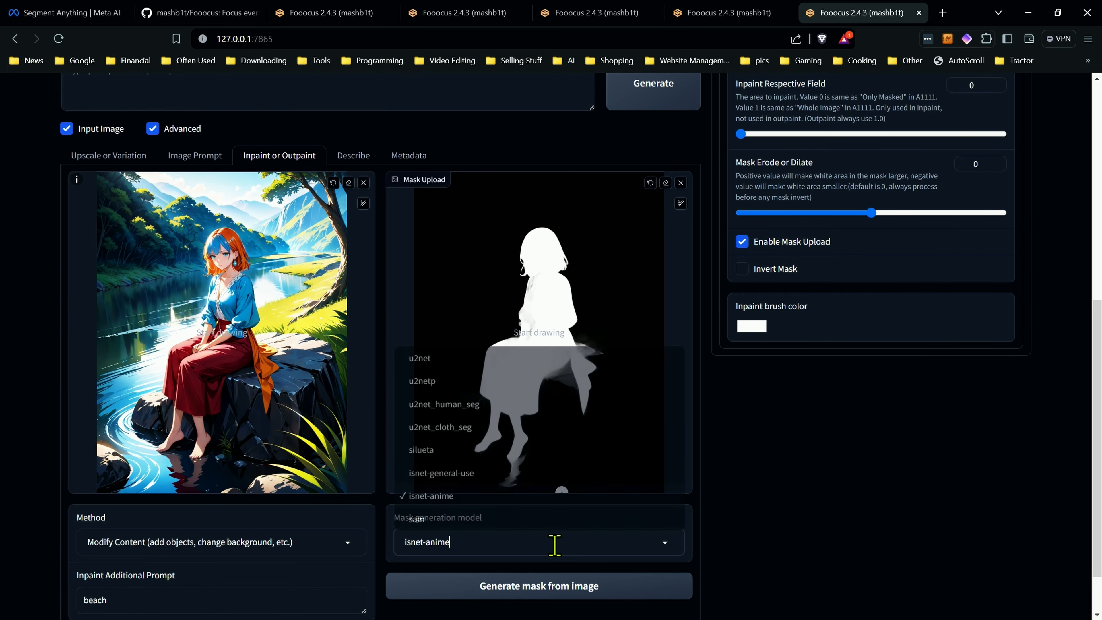
left_click(443, 361)
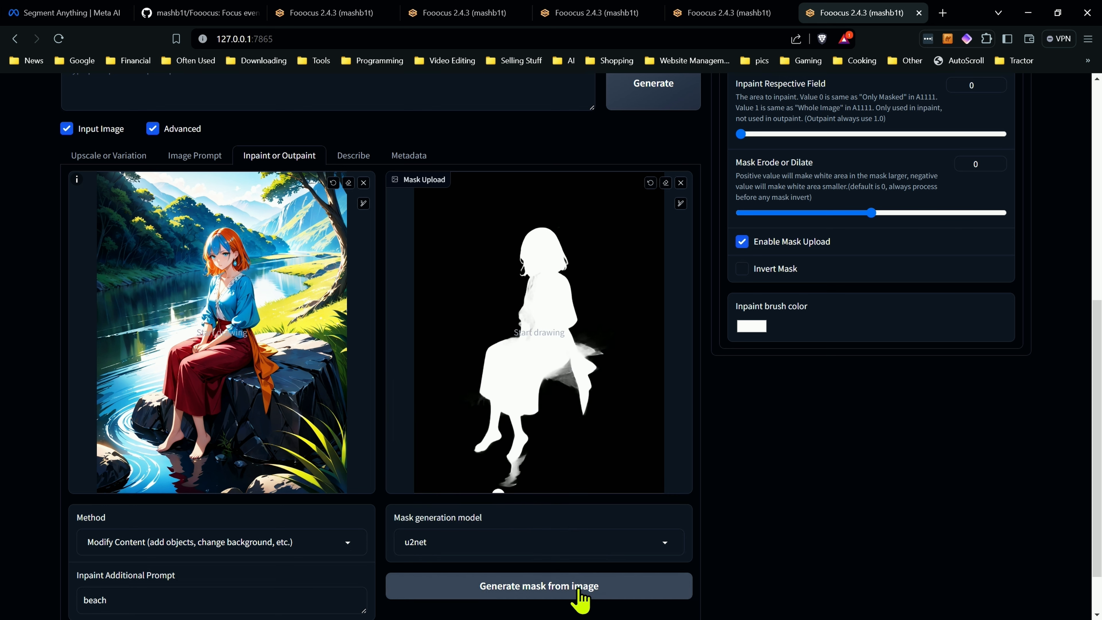
left_click(573, 601)
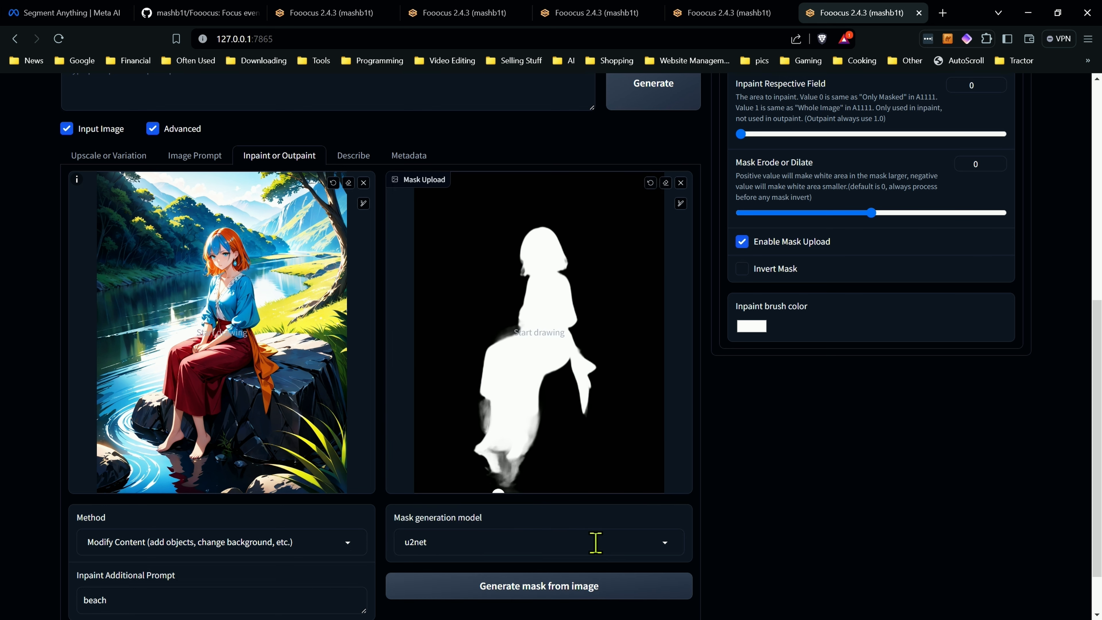
left_click(571, 543)
left_click(433, 482)
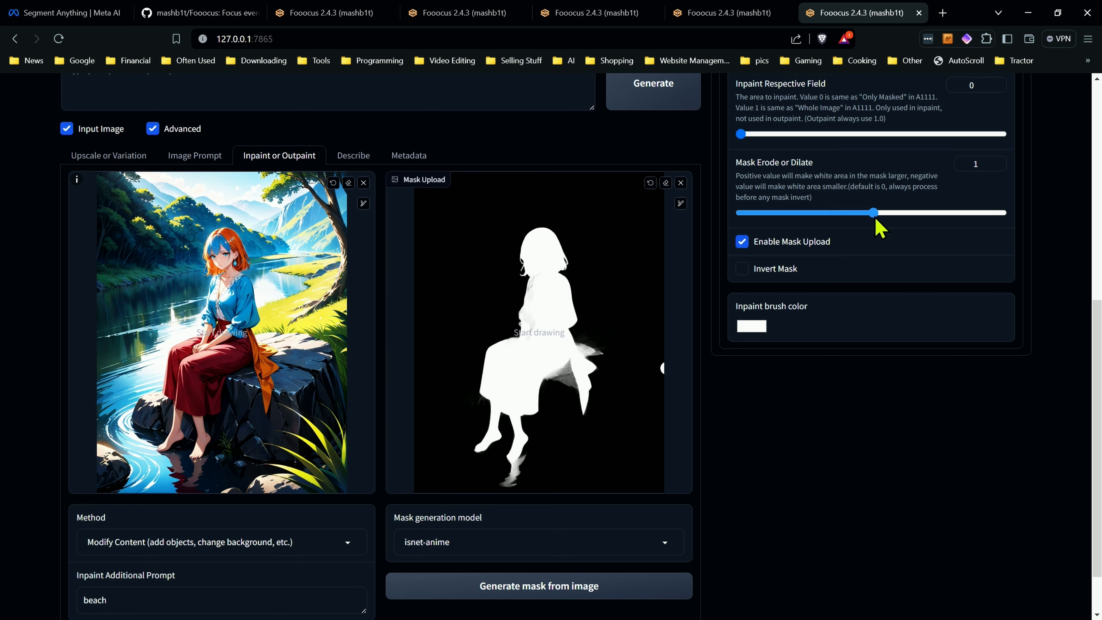
Step: Set Mask Erode or Dilate to -3, enable Invert Mask and generate the anime girl with a beach background
left_click_drag(874, 216, 865, 215)
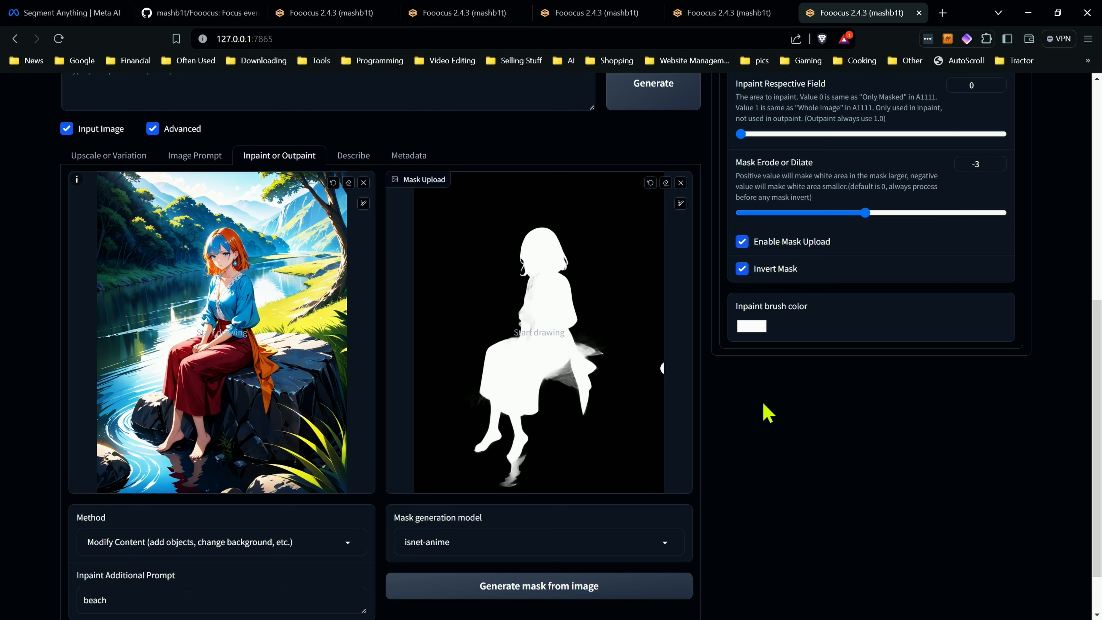
scroll(54, 443, "down", 2)
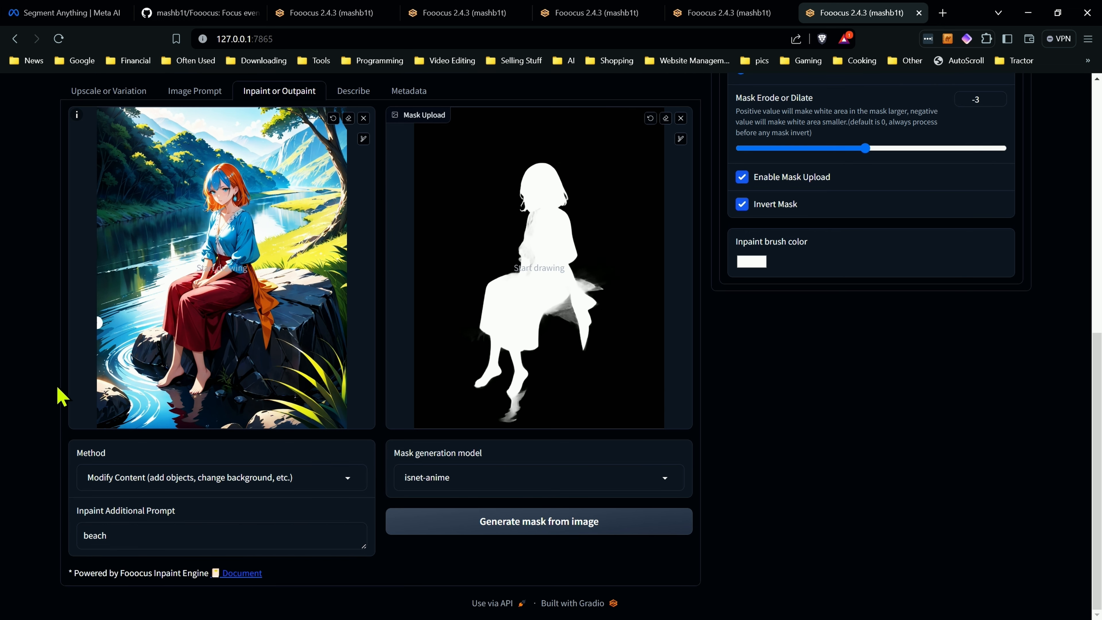
scroll(58, 360, "up", 12)
left_click(658, 419)
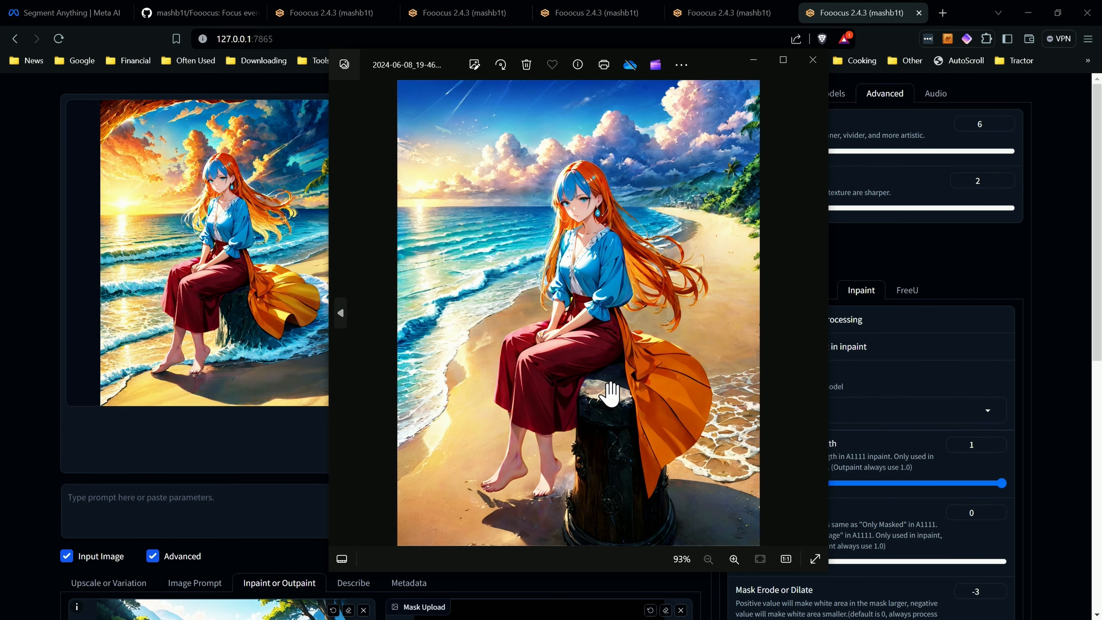
Step: Inspect the generated beach image up close around the skirt and seat, and close the image viewer
scroll(611, 396, "up", 3)
left_click_drag(598, 405, 607, 302)
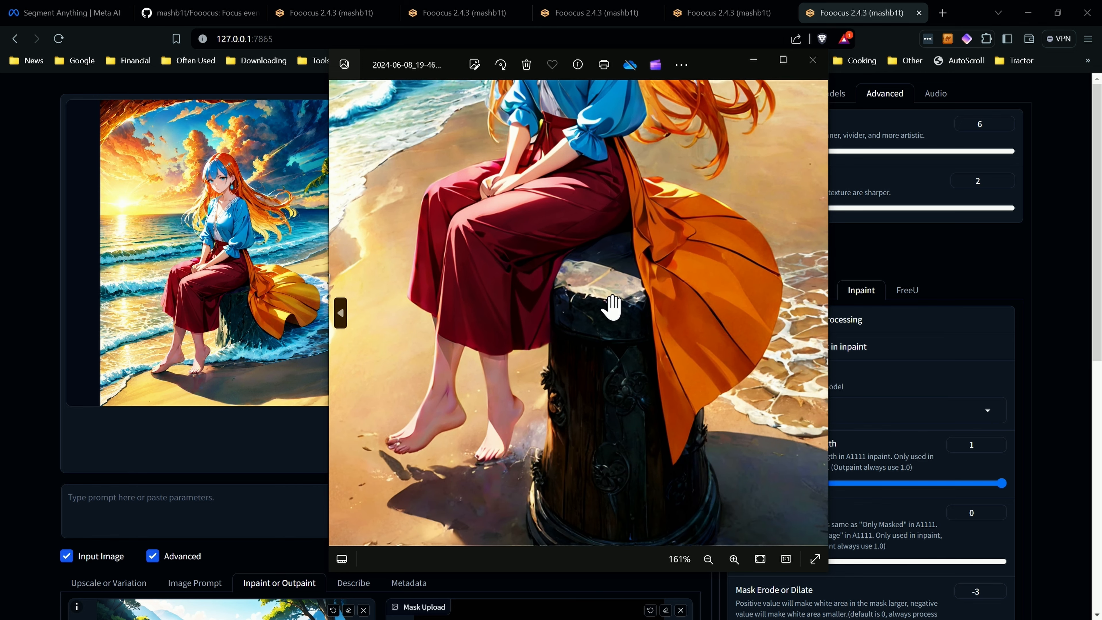
scroll(595, 296, "down", 2)
scroll(595, 296, "down", 2)
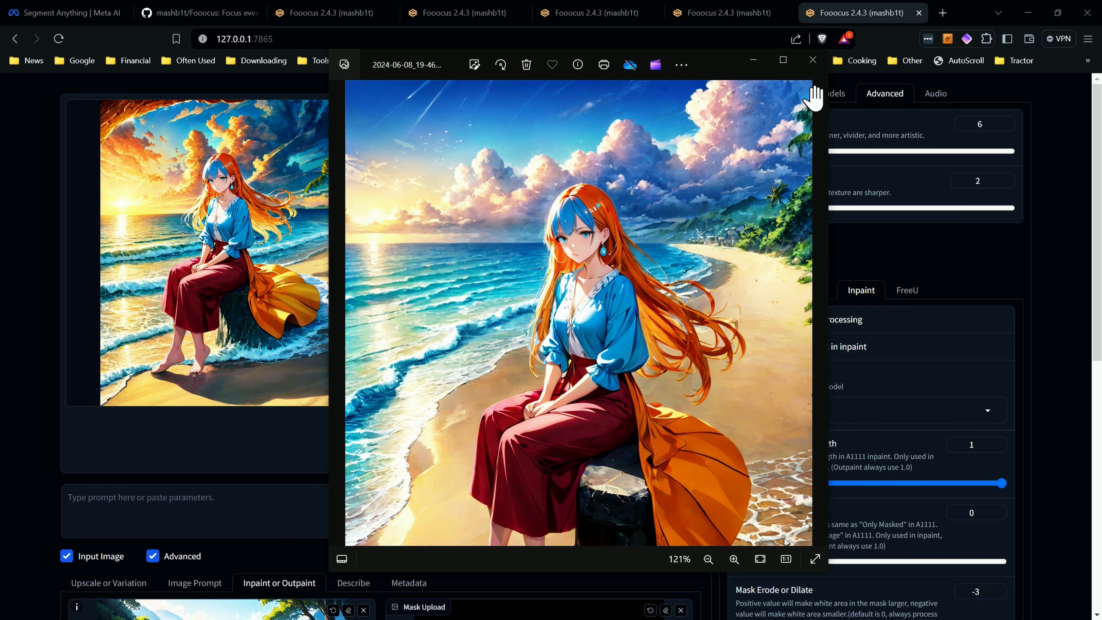
left_click(819, 67)
scroll(37, 248, "down", 10)
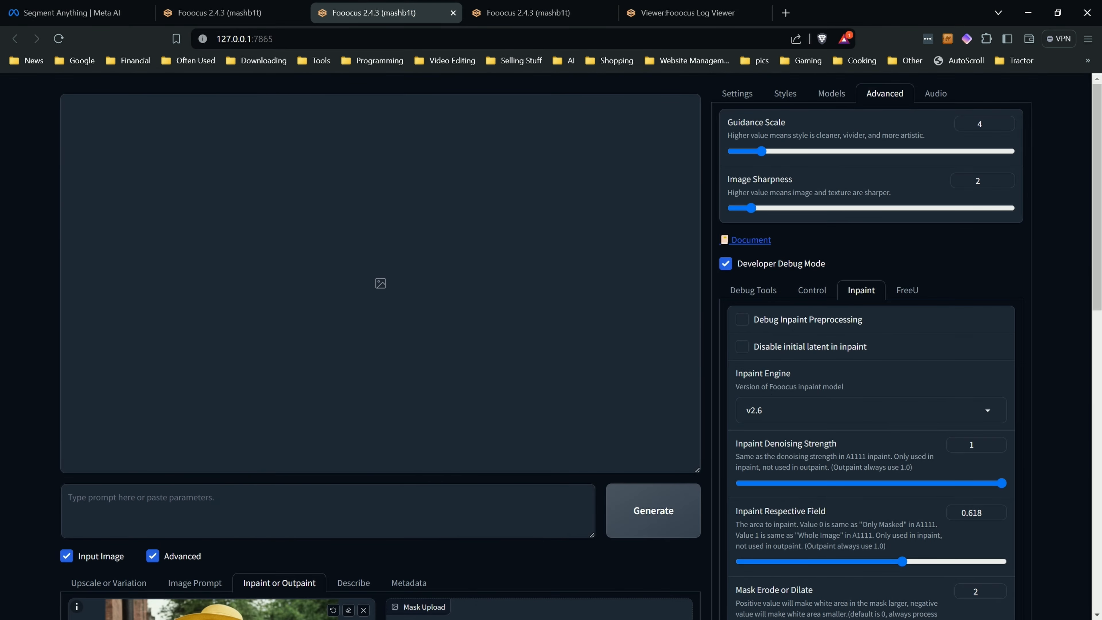
Step: Look at the Segment Anything website and return to the Fooocus session with the photo of the woman in yellow
left_click(113, 12)
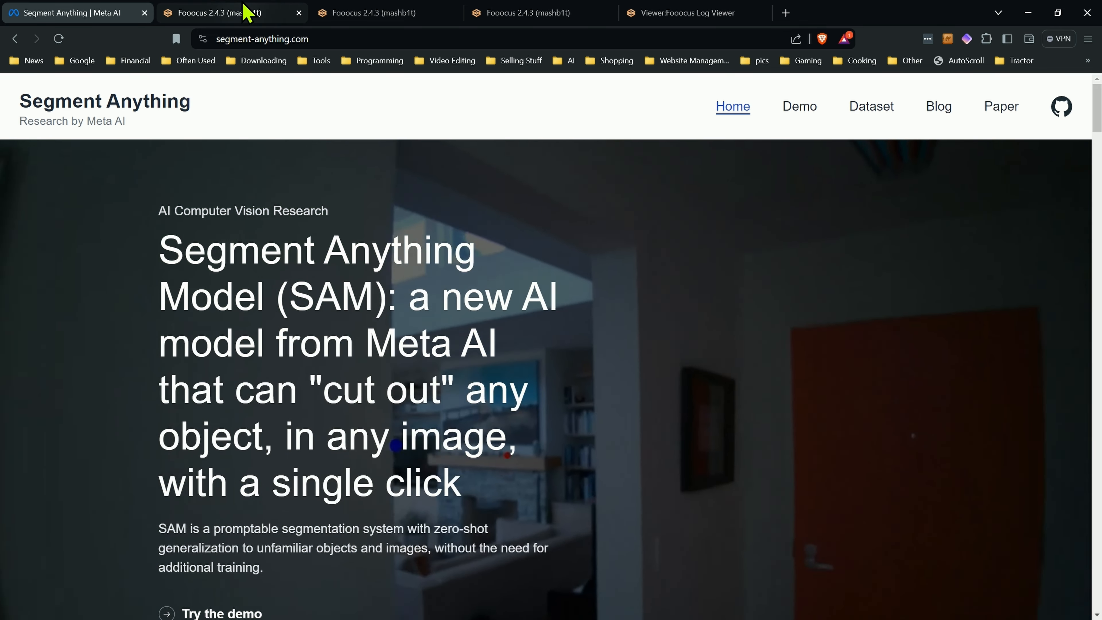
left_click(247, 13)
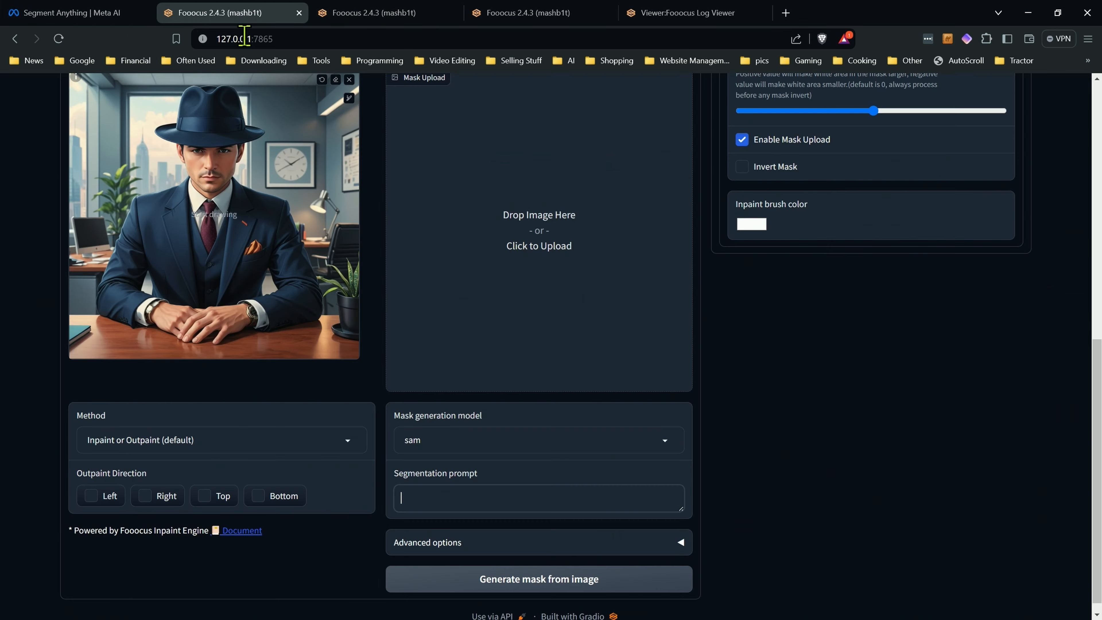
left_click(390, 13)
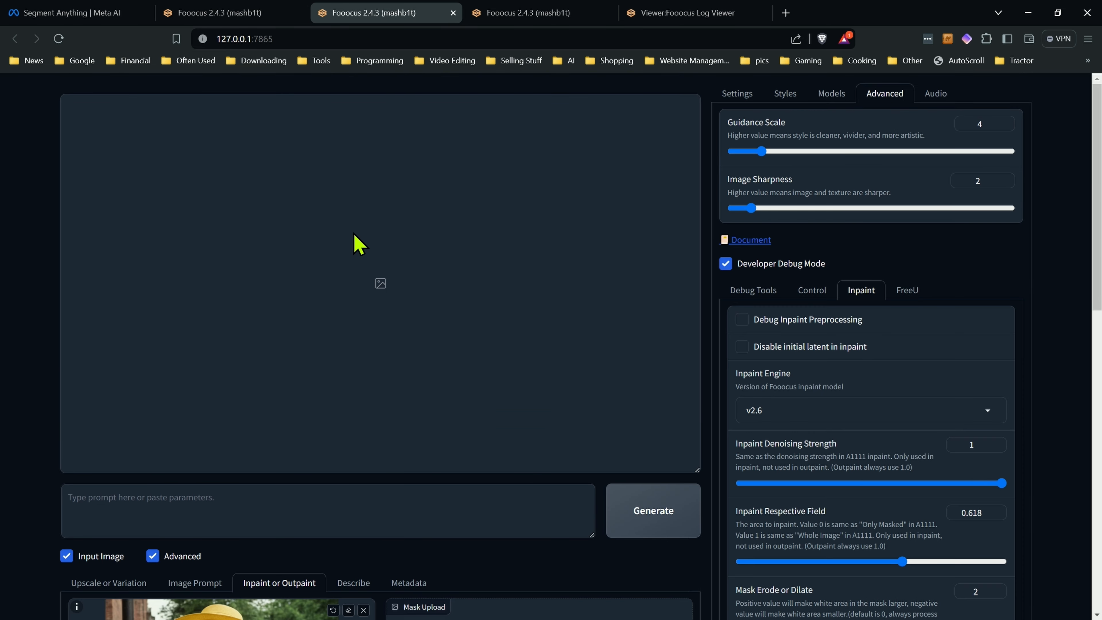
left_click(255, 13)
left_click(380, 18)
scroll(32, 349, "down", 10)
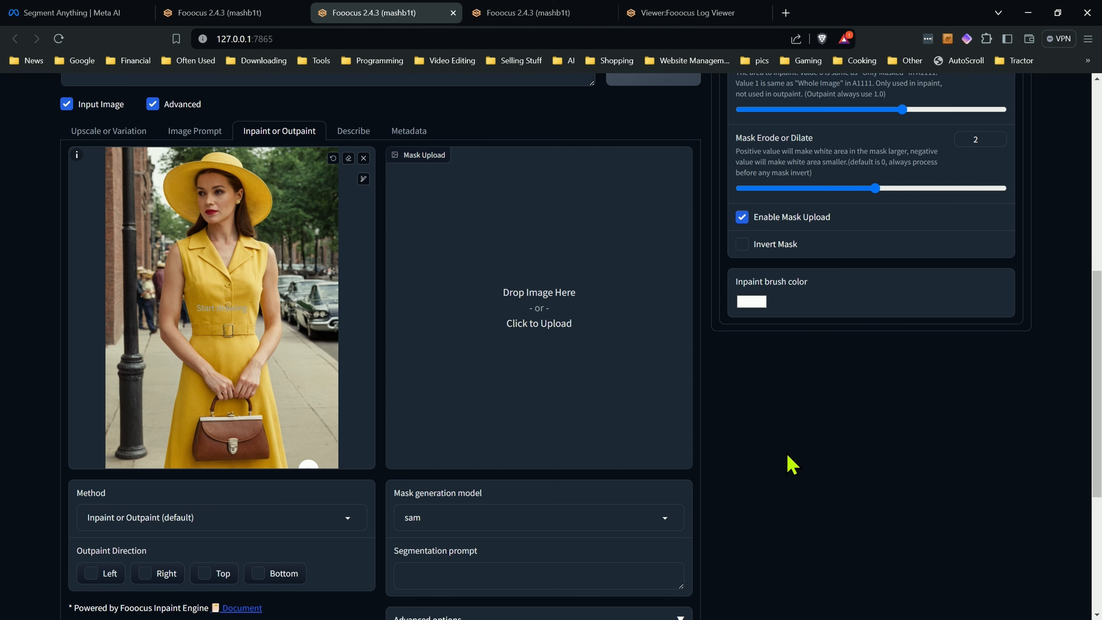
Step: Review the mask generation model list and the advanced options of the sam model
scroll(791, 464, "down", 3)
scroll(789, 464, "up", 3)
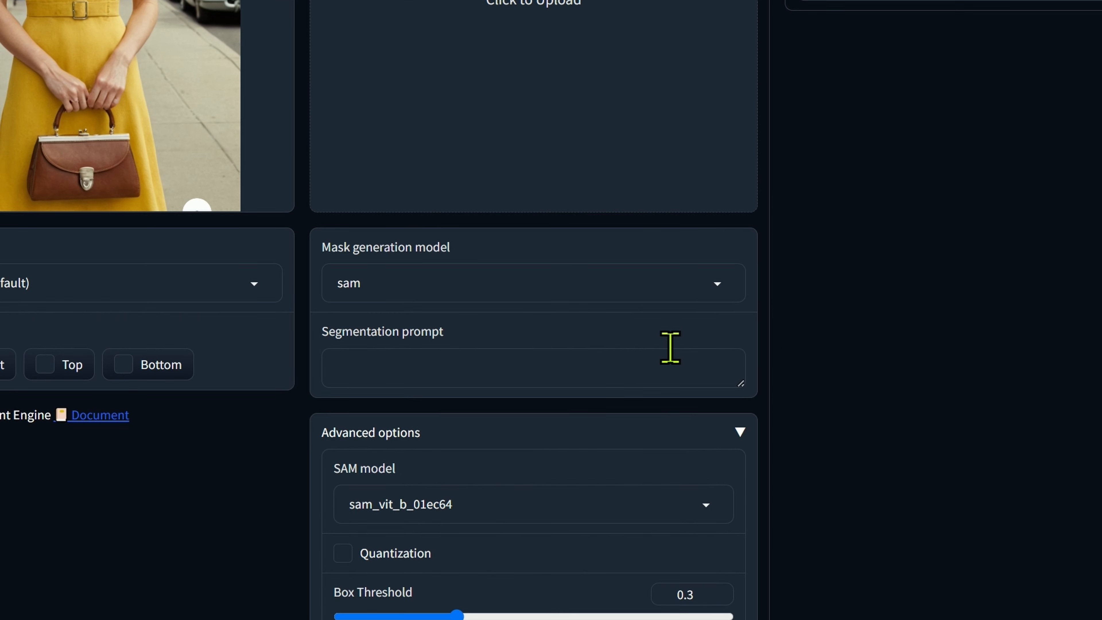
left_click(620, 517)
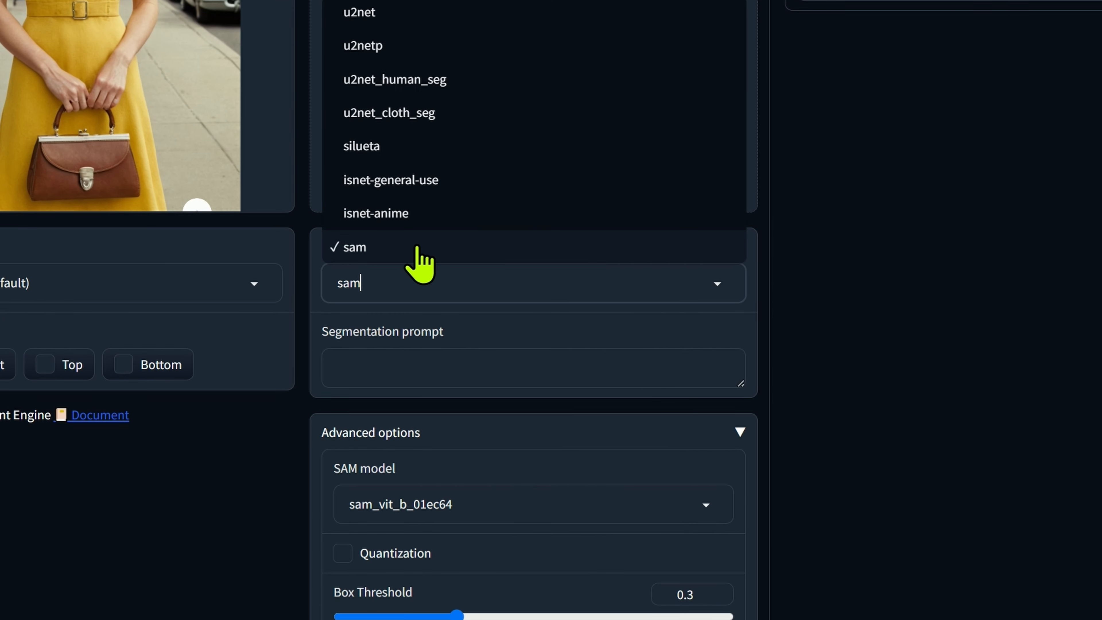
left_click(804, 369)
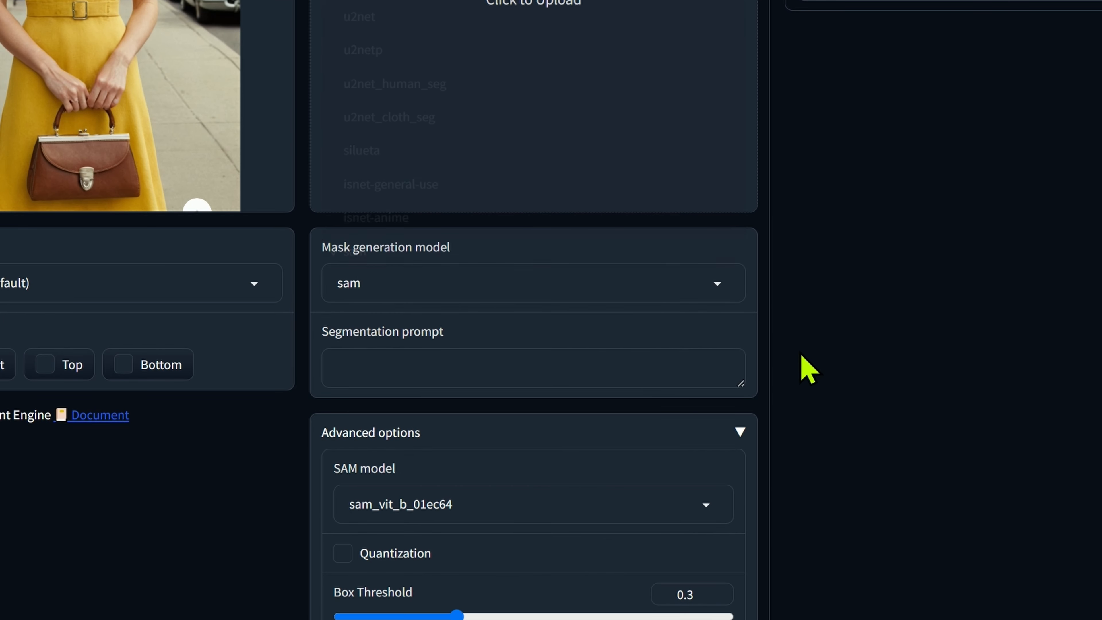
left_click(496, 365)
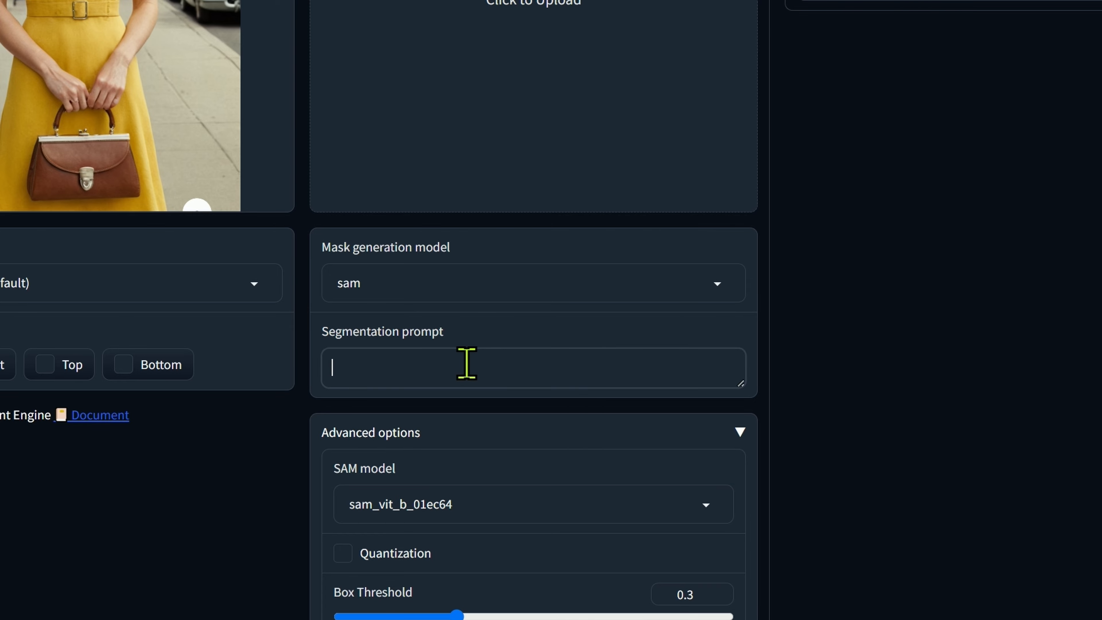
left_click(737, 434)
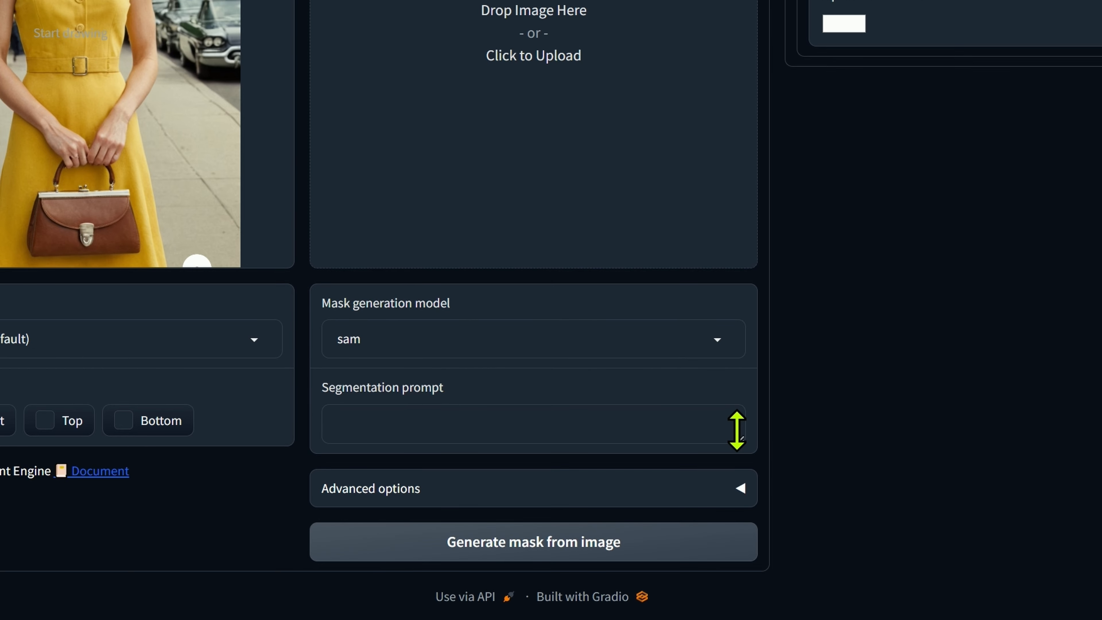
left_click(741, 490)
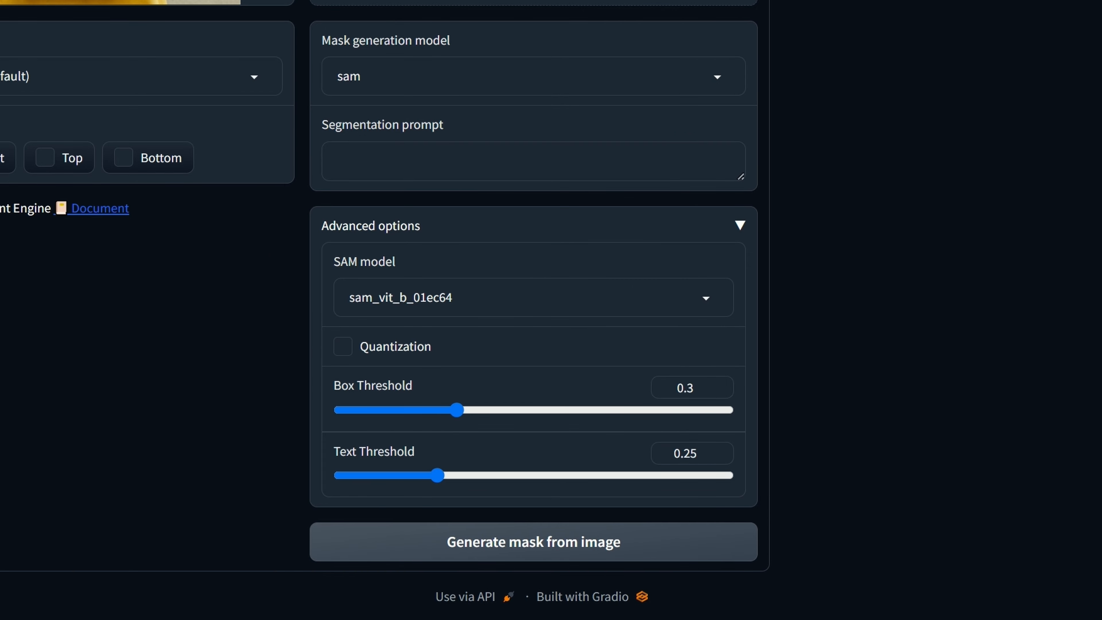
scroll(425, 352, "up", 8)
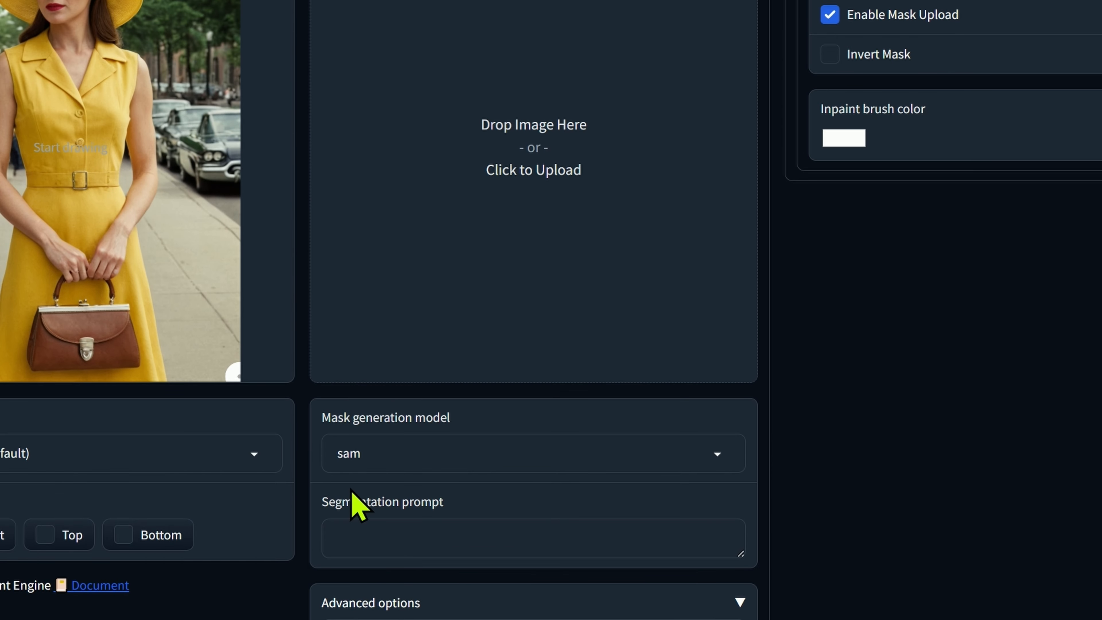
Step: Generate a sam mask from the yellow dress photo with the segmentation prompt "hat" and view the mask
left_click(375, 548)
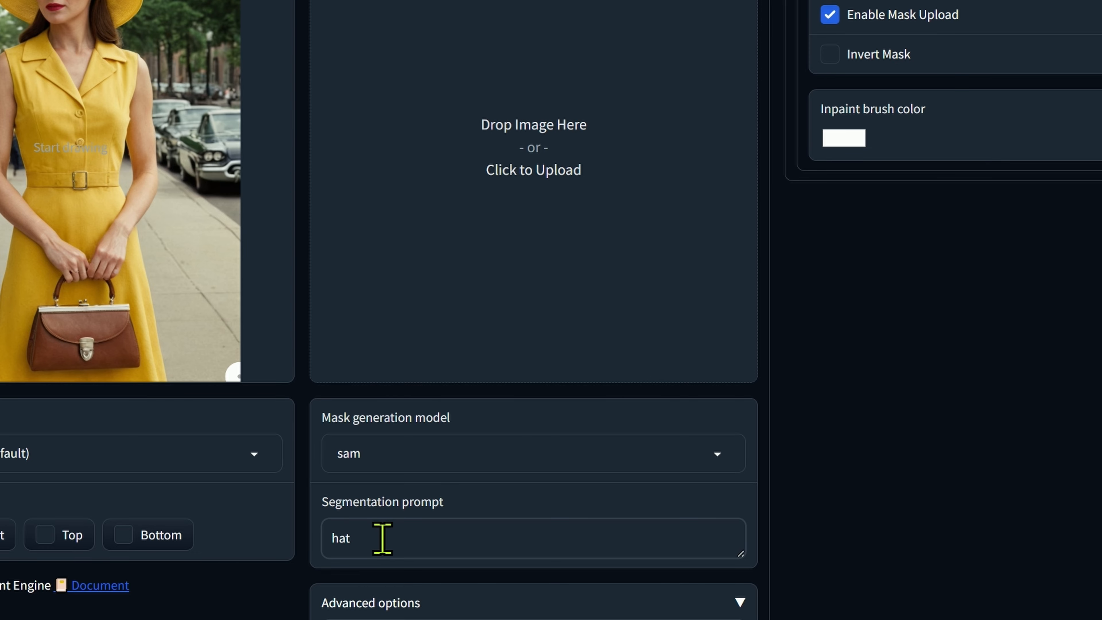
scroll(750, 434, "down", 4)
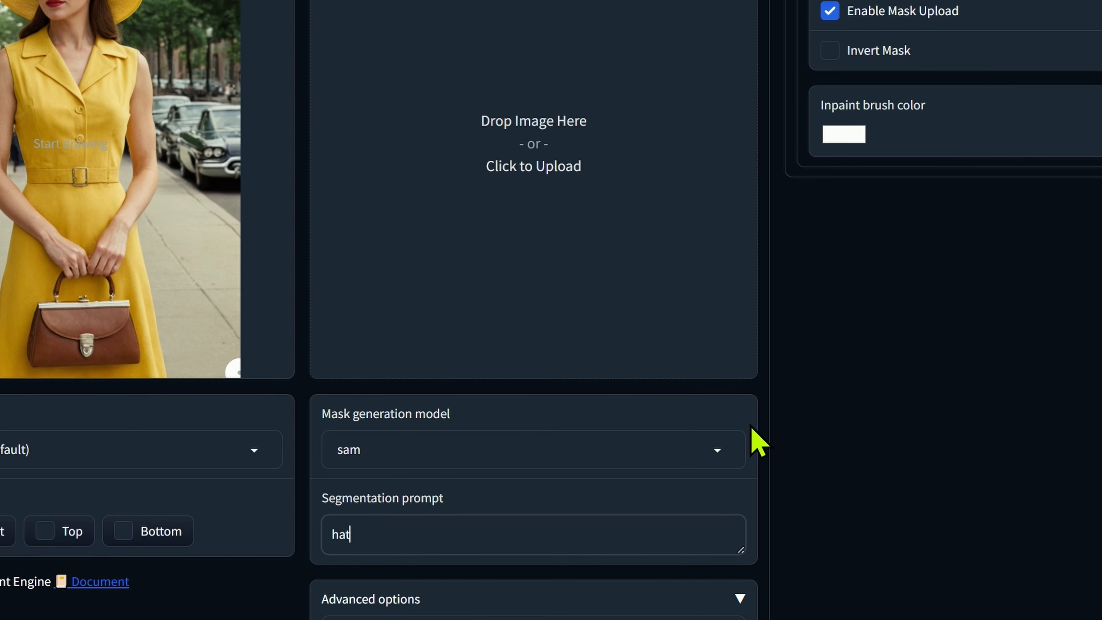
left_click(739, 413)
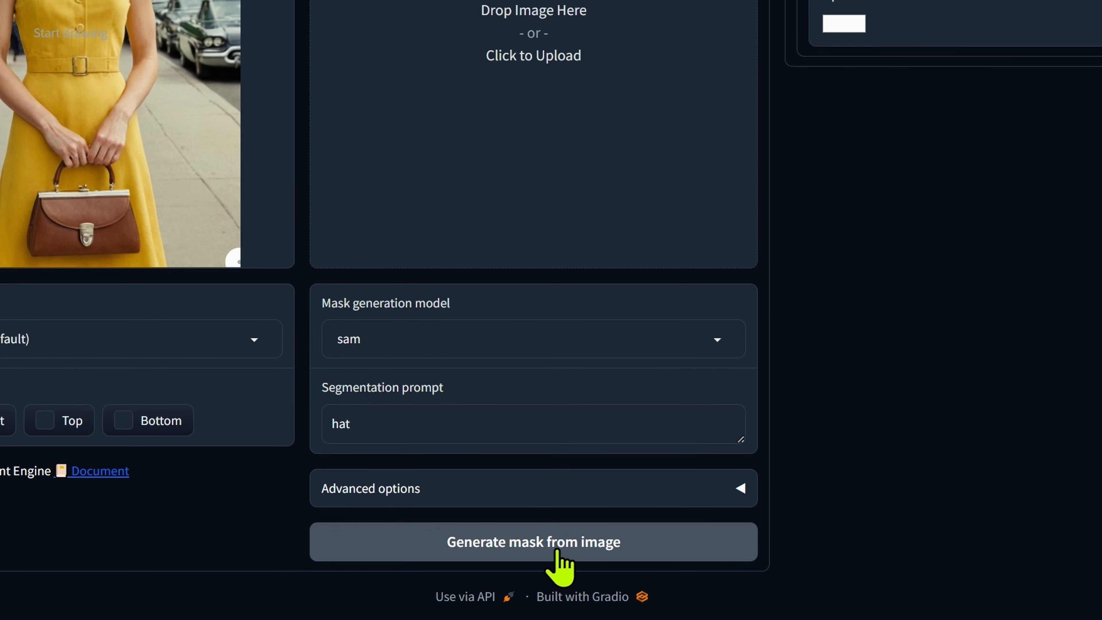
left_click(627, 536)
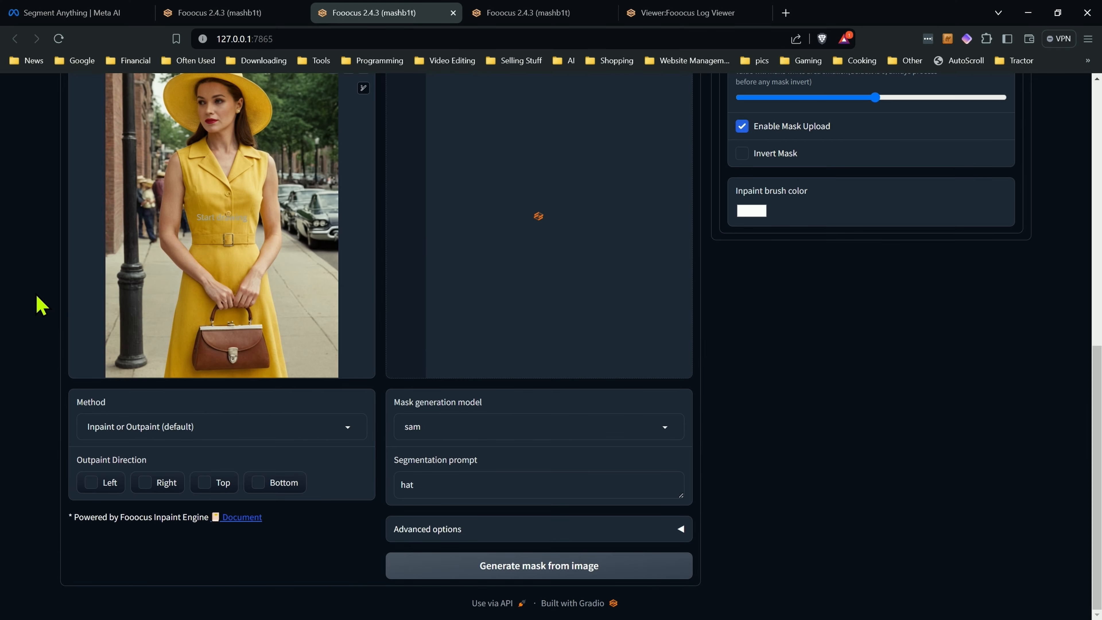
scroll(37, 302, "up", 1)
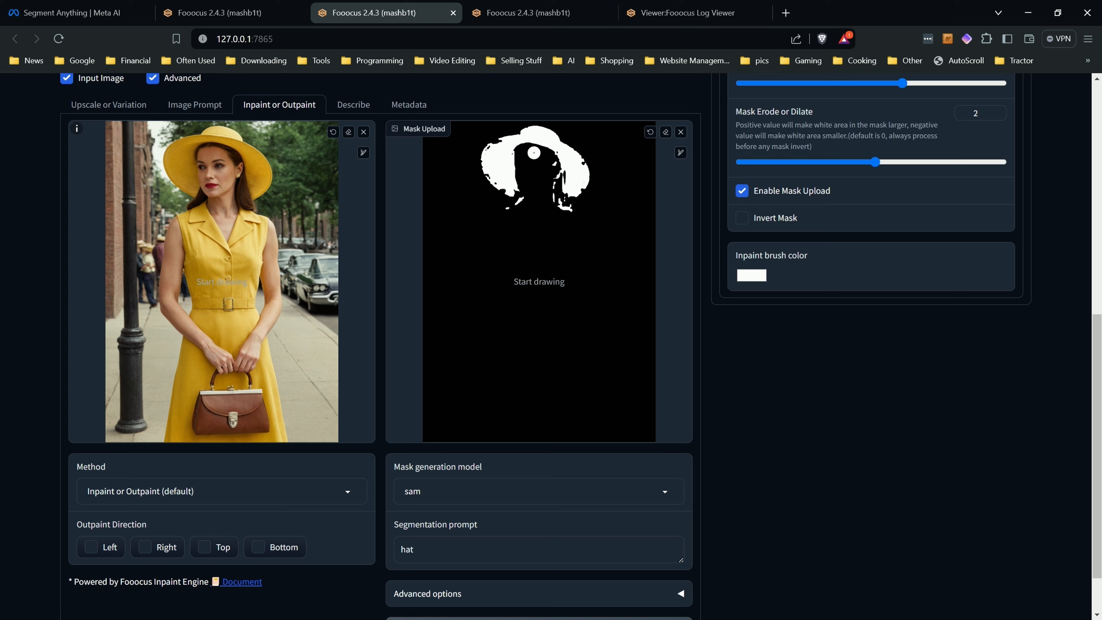
scroll(601, 296, "down", 1)
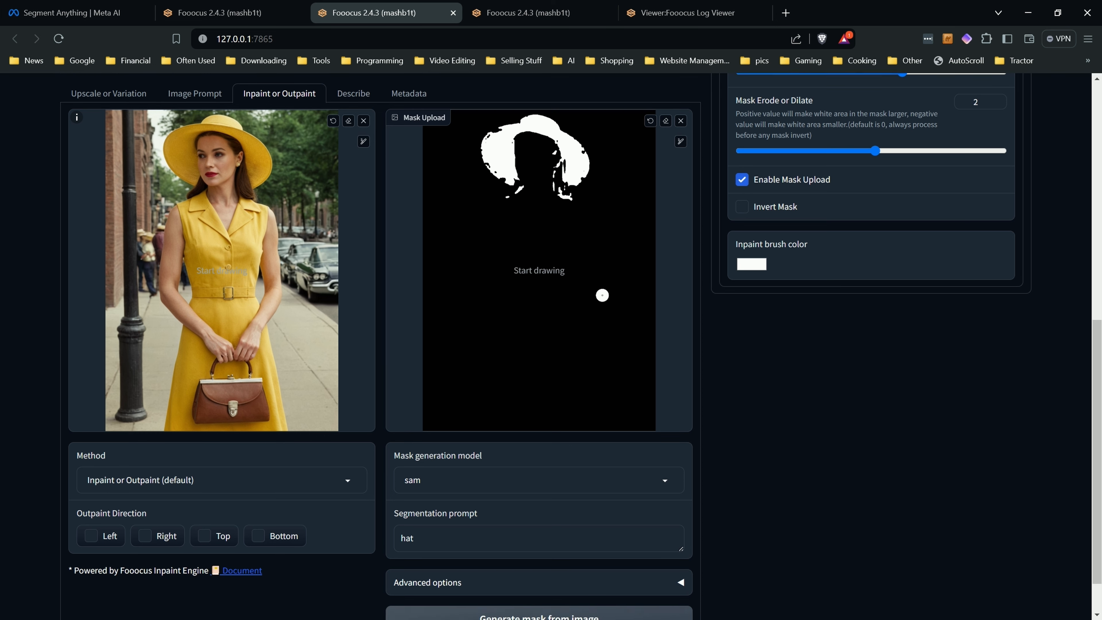
scroll(660, 324, "up", 1)
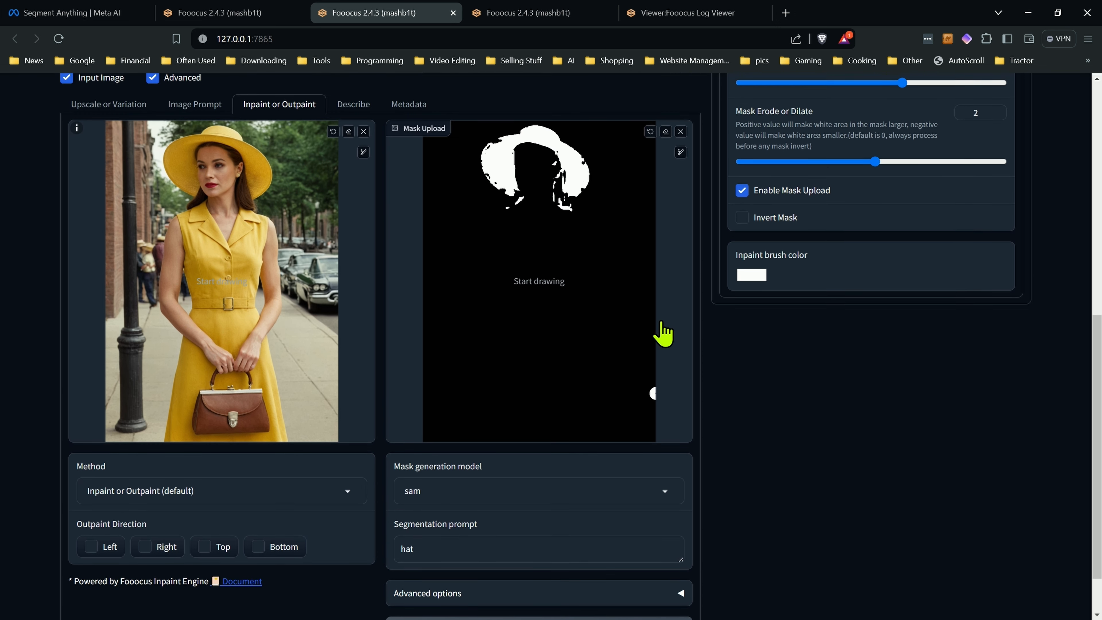
Step: Expand the advanced options for sam mask generation and review the SAM model, quantization, box threshold and text threshold settings
scroll(685, 351, "down", 1)
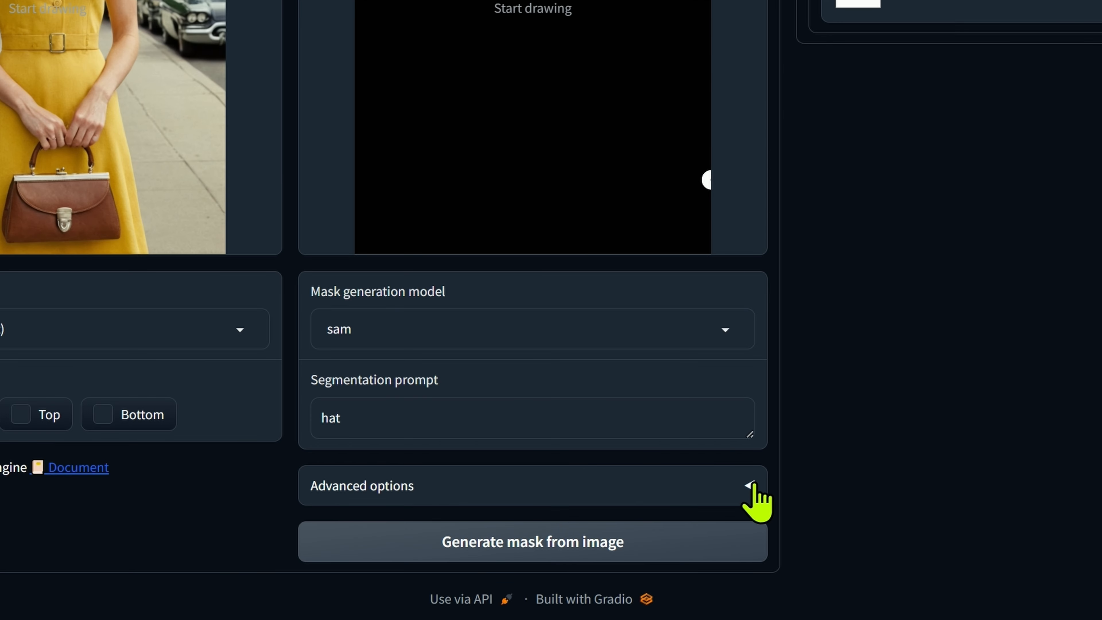
left_click(751, 485)
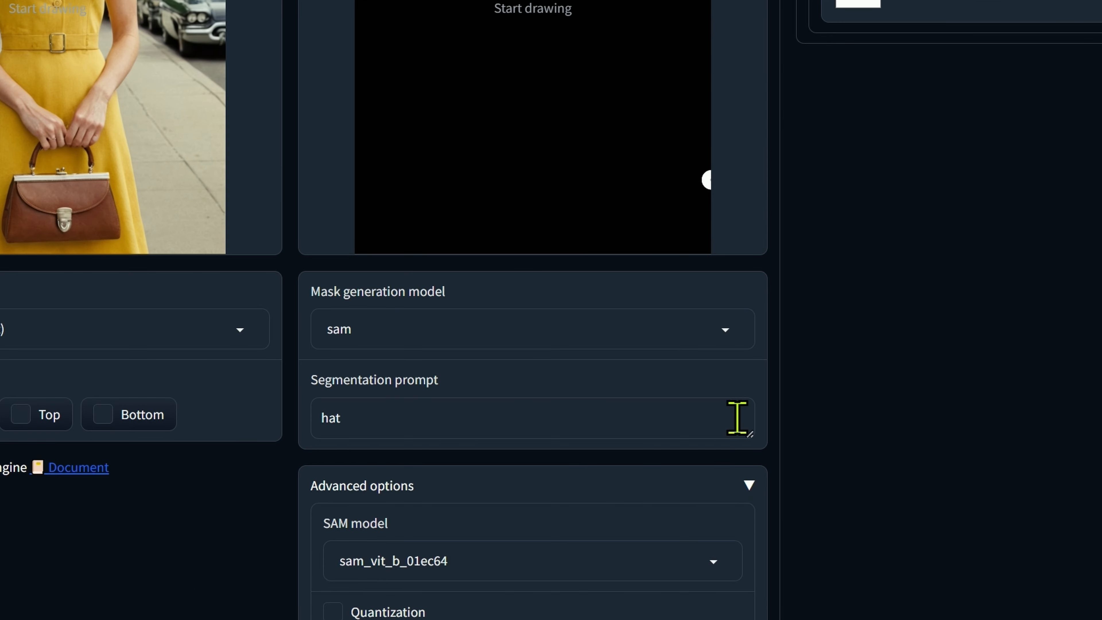
scroll(652, 465, "down", 4)
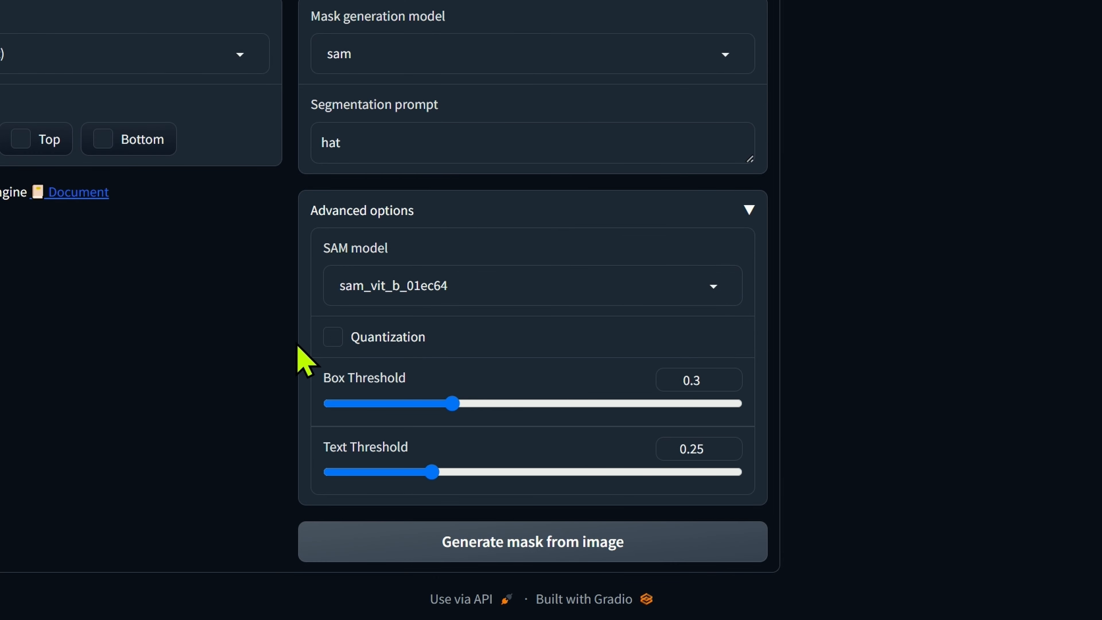
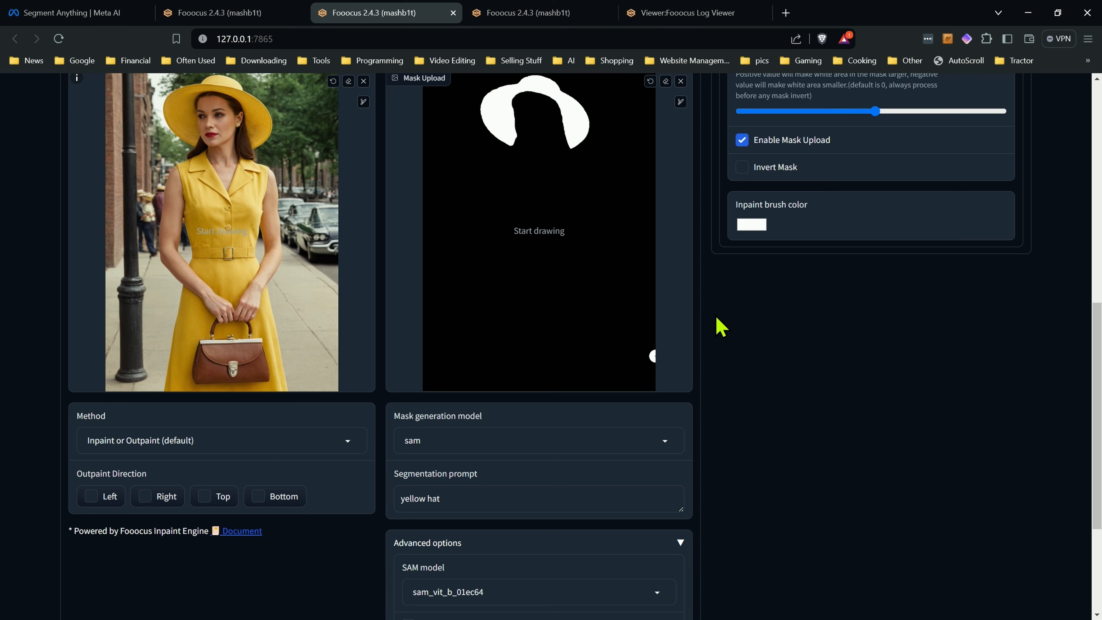
Step: Switch to the Fooocus session with the man in the navy suit and generate a sam mask with the segmentation prompt "tie"
scroll(720, 327, "up", 3)
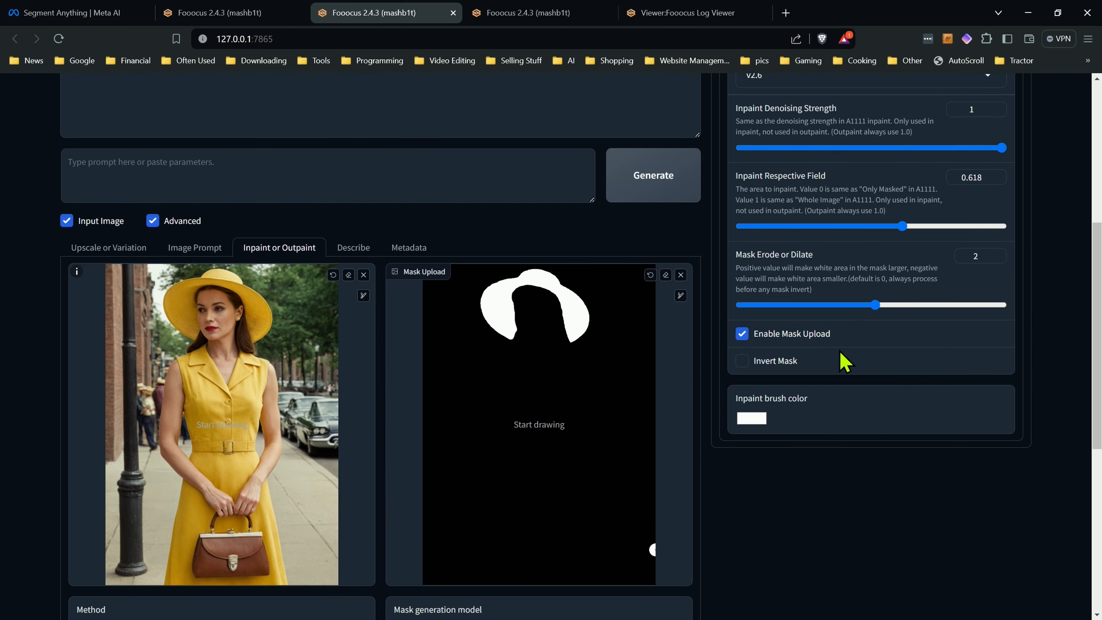
key("ctrl+Tab")
left_click(263, 12)
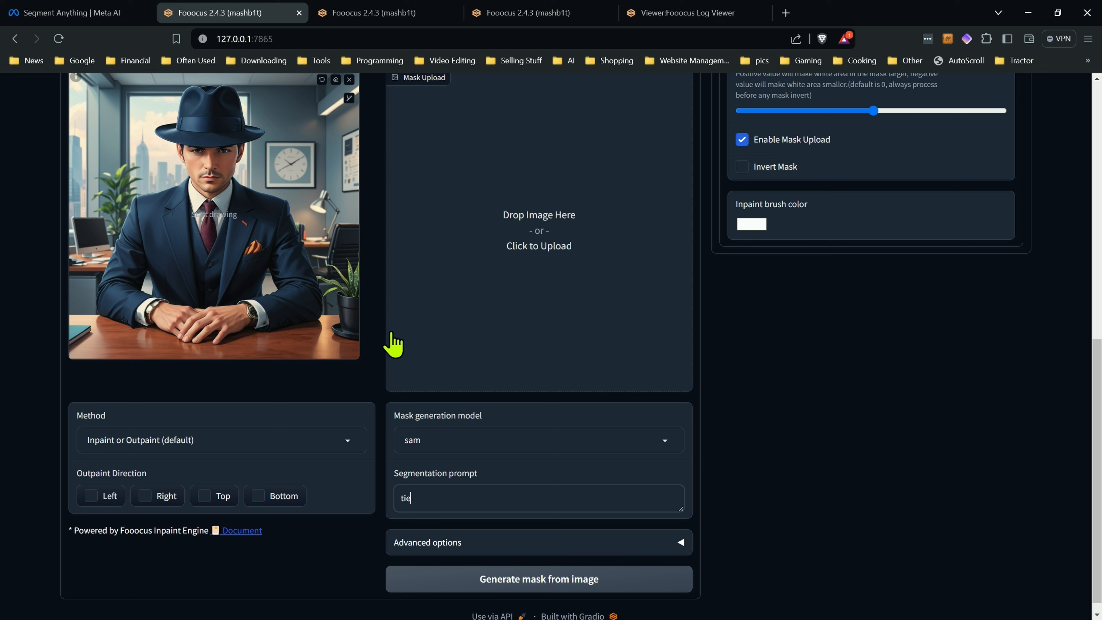
left_click(562, 580)
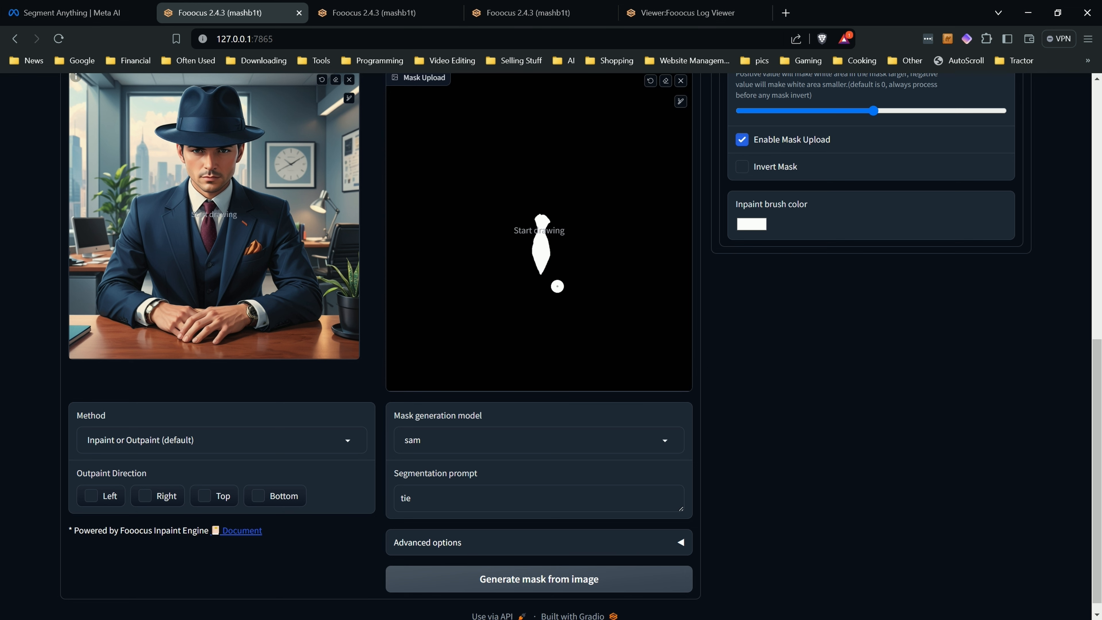
scroll(742, 374, "up", 1)
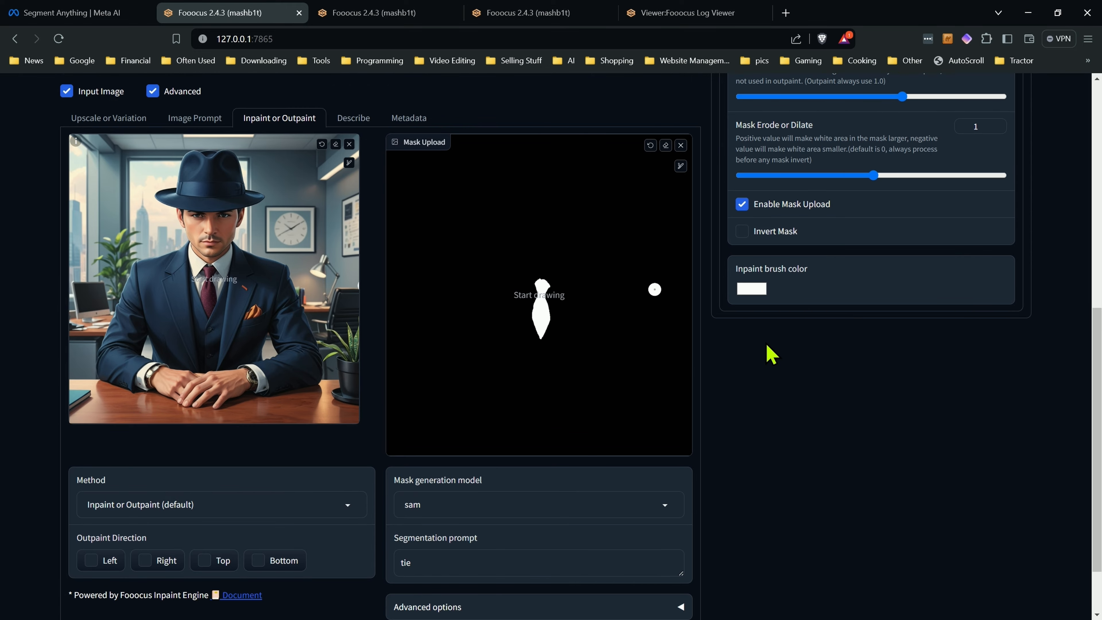
Step: Set Mask Erode or Dilate to 2 and generate the inpainted images with the prompt "yellow tie"
scroll(767, 352, "up", 1)
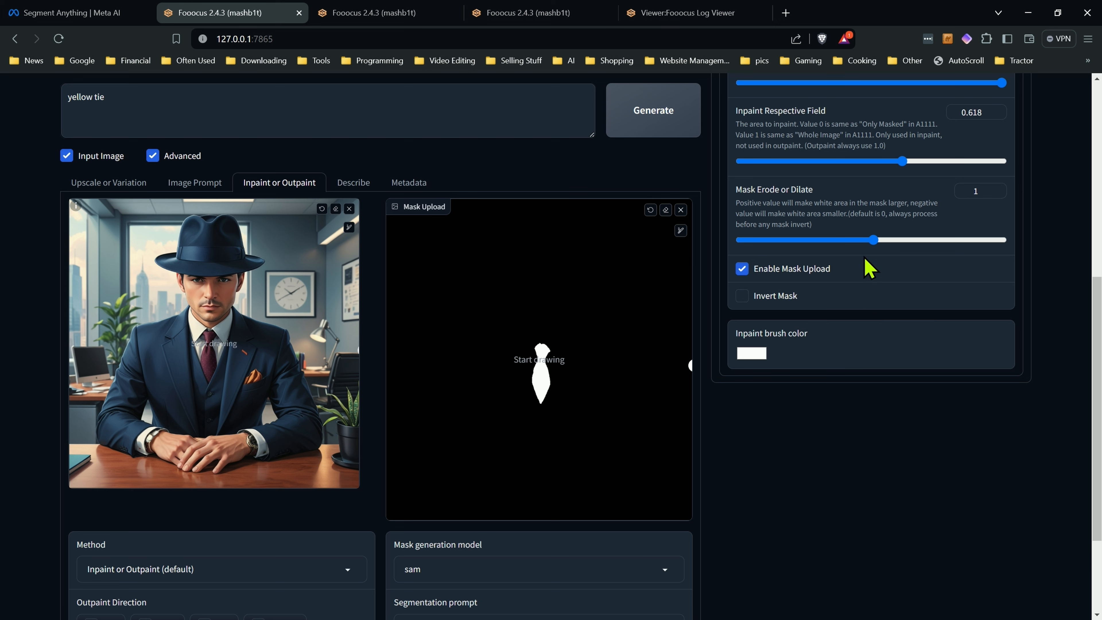
left_click_drag(877, 245, 876, 239)
scroll(793, 455, "down", 2)
scroll(789, 450, "up", 5)
scroll(787, 445, "up", 1)
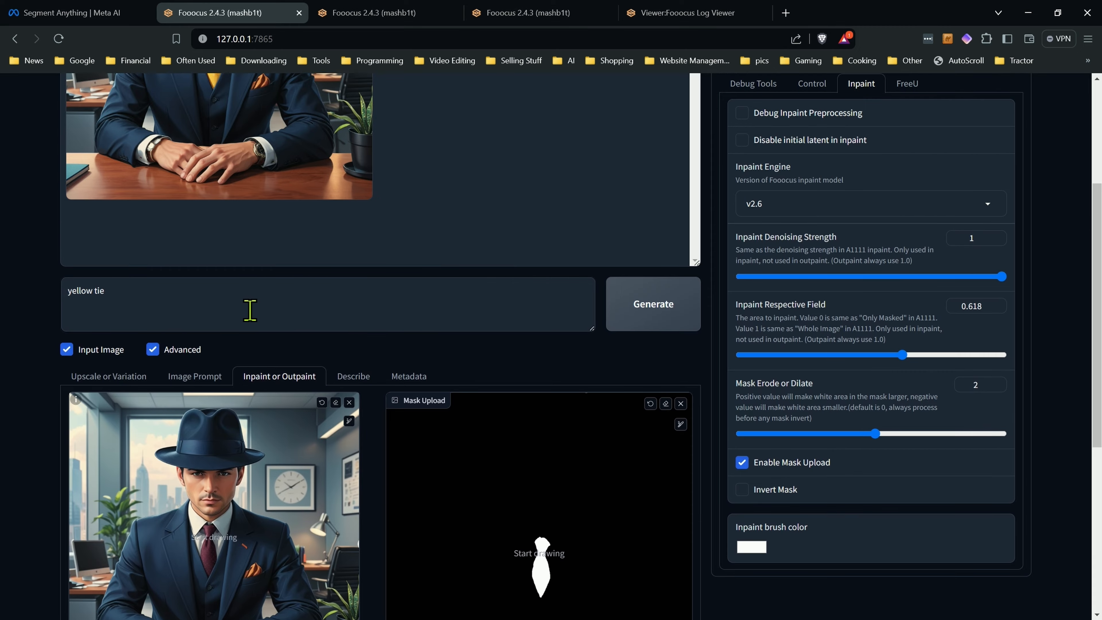
left_click(183, 309)
left_click(660, 323)
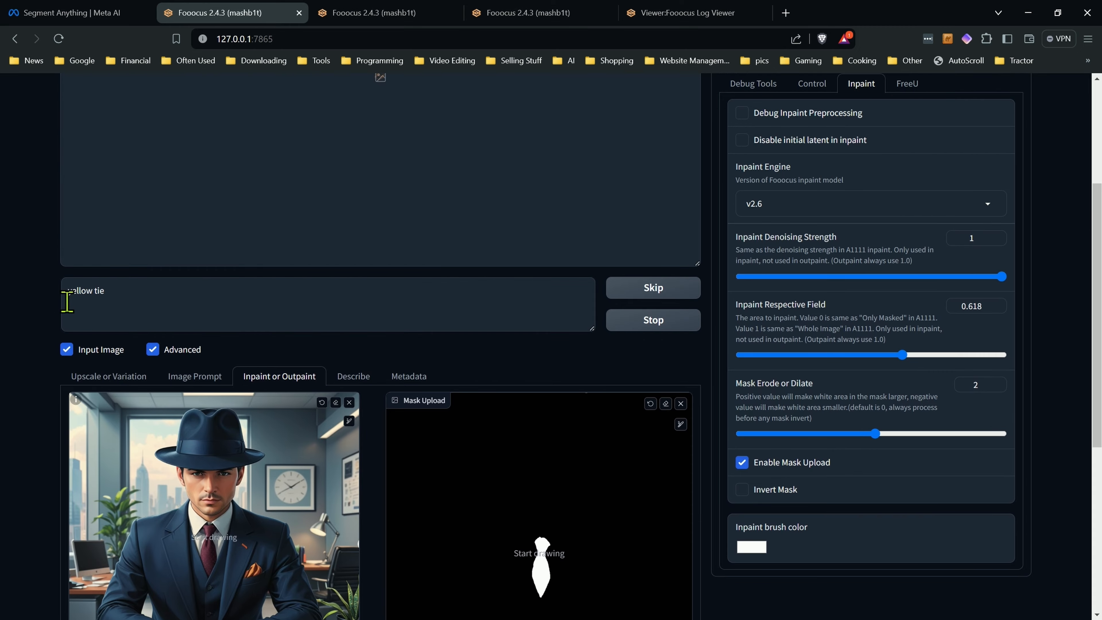
Step: View the generated yellow tie images enlarged one after another and close the image viewer
scroll(33, 362, "up", 5)
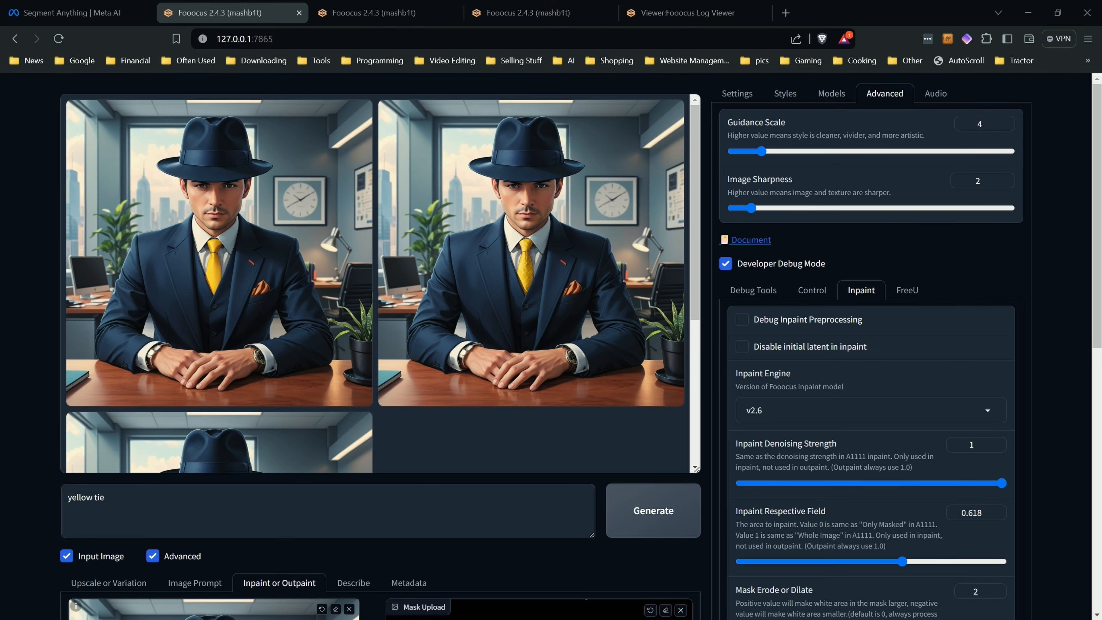
left_click(228, 263)
left_click(469, 292)
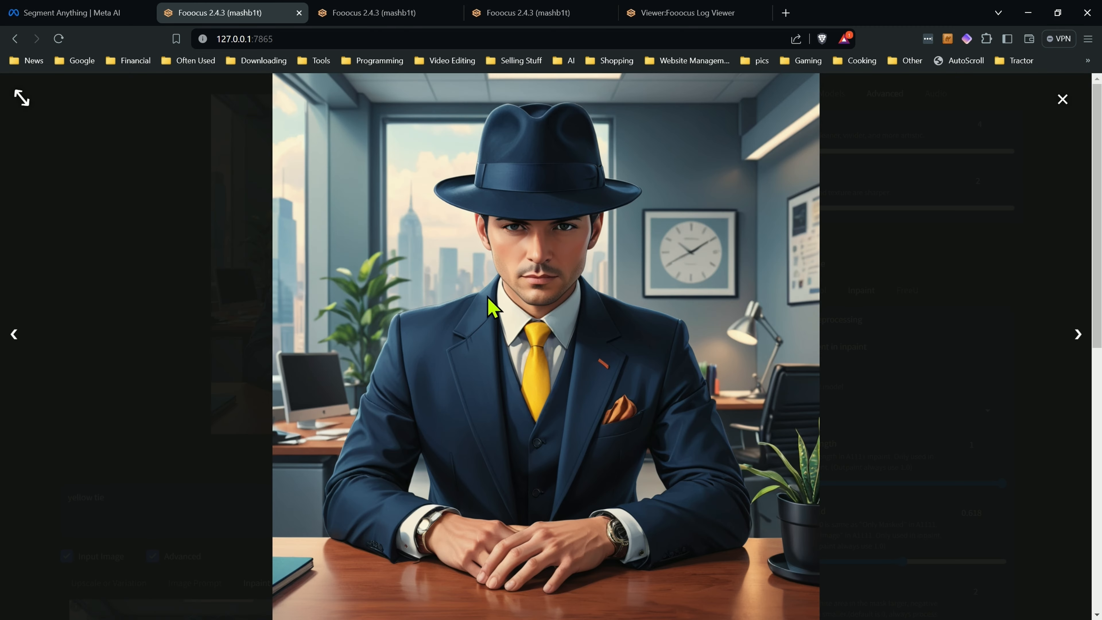
left_click(1075, 338)
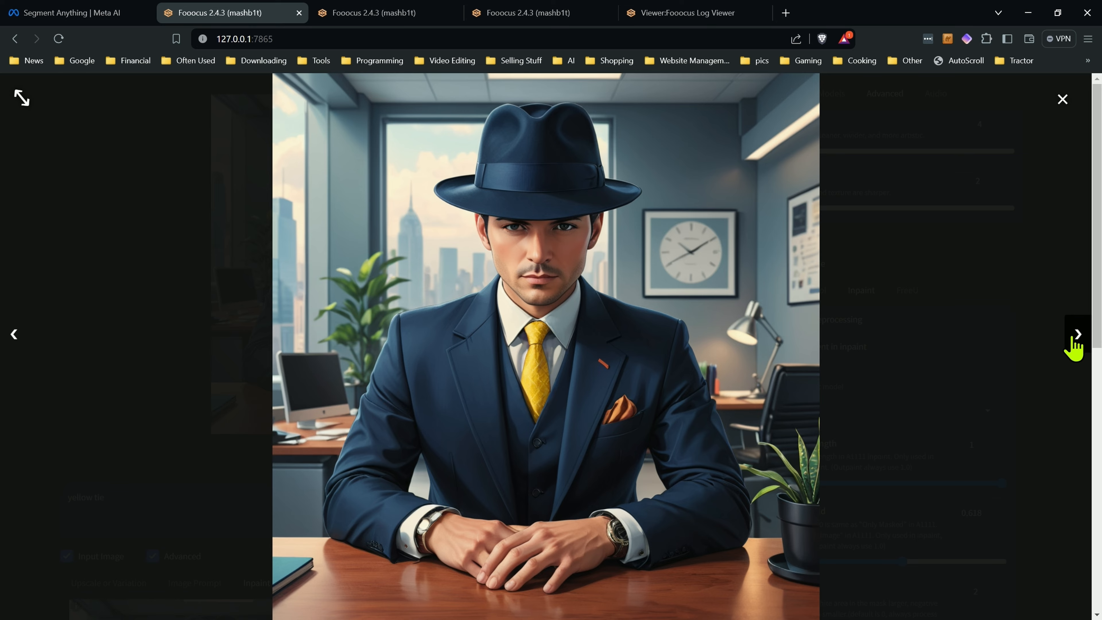
left_click(1062, 100)
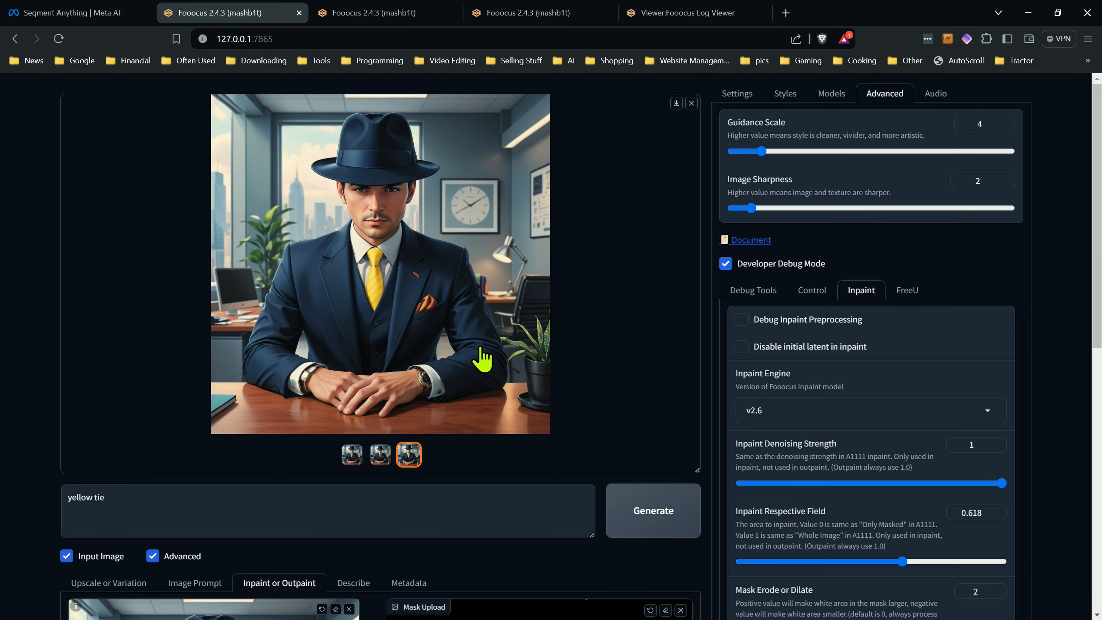
Step: Load the generated yellow tie image as the new inpaint input image in place of the original
scroll(468, 342, "down", 4)
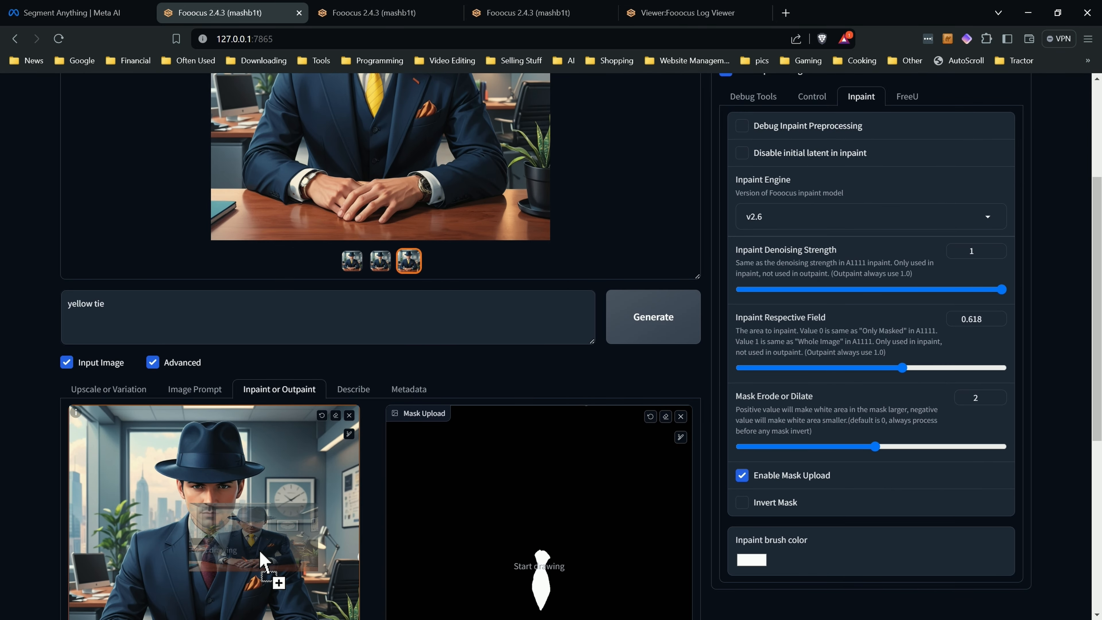
scroll(259, 546, "down", 7)
scroll(256, 381, "up", 3)
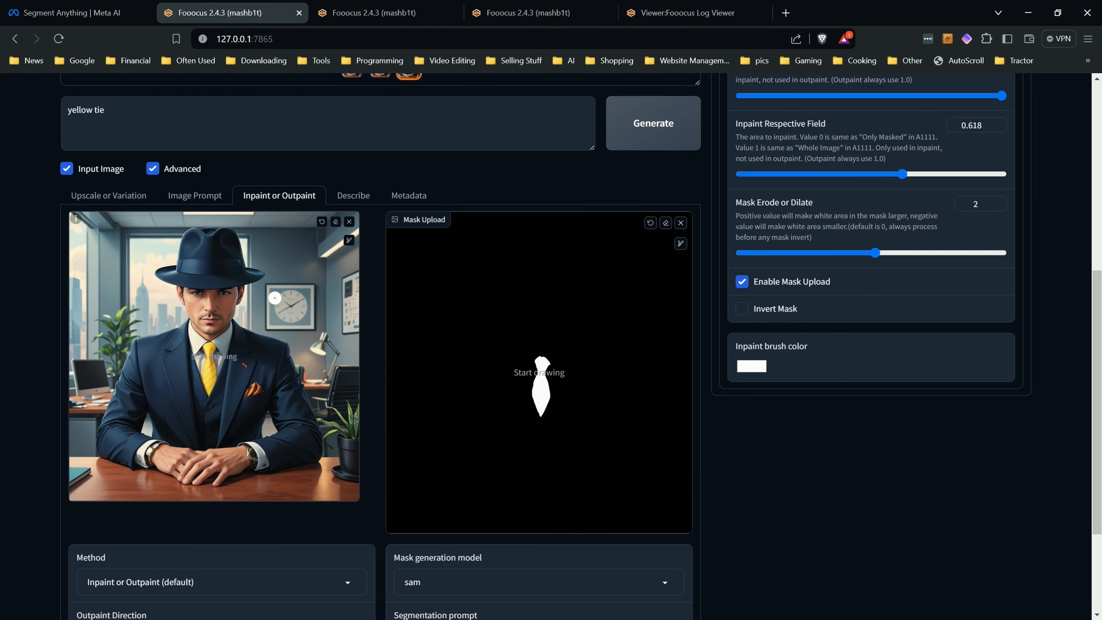
scroll(275, 297, "down", 2)
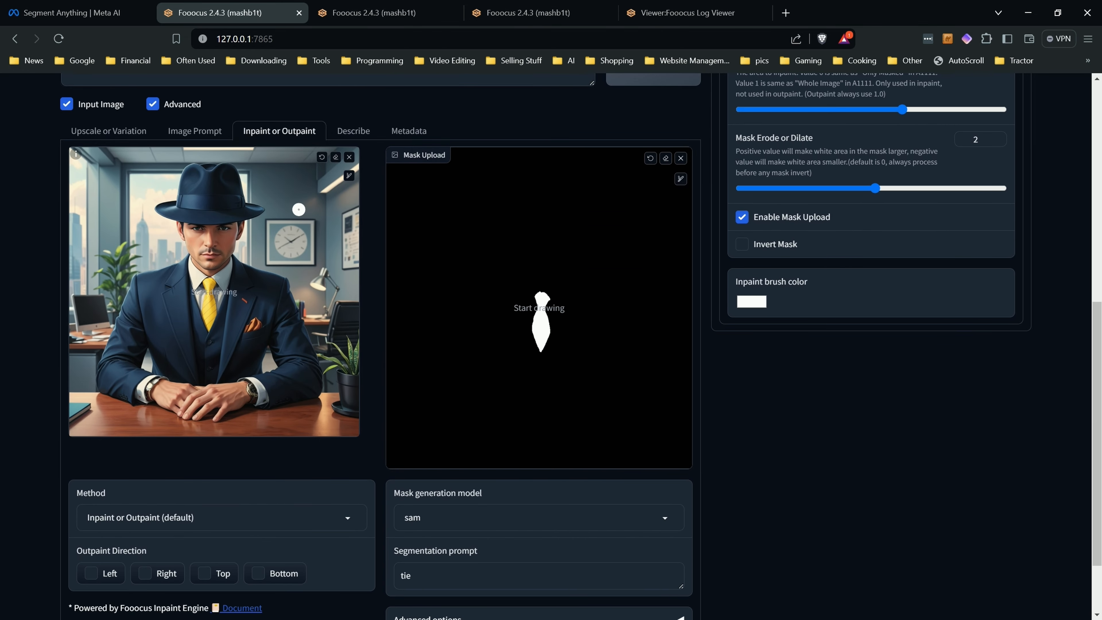
Step: Change the segmentation prompt to "plant" and generate a new sam mask from the image
double_click(434, 572)
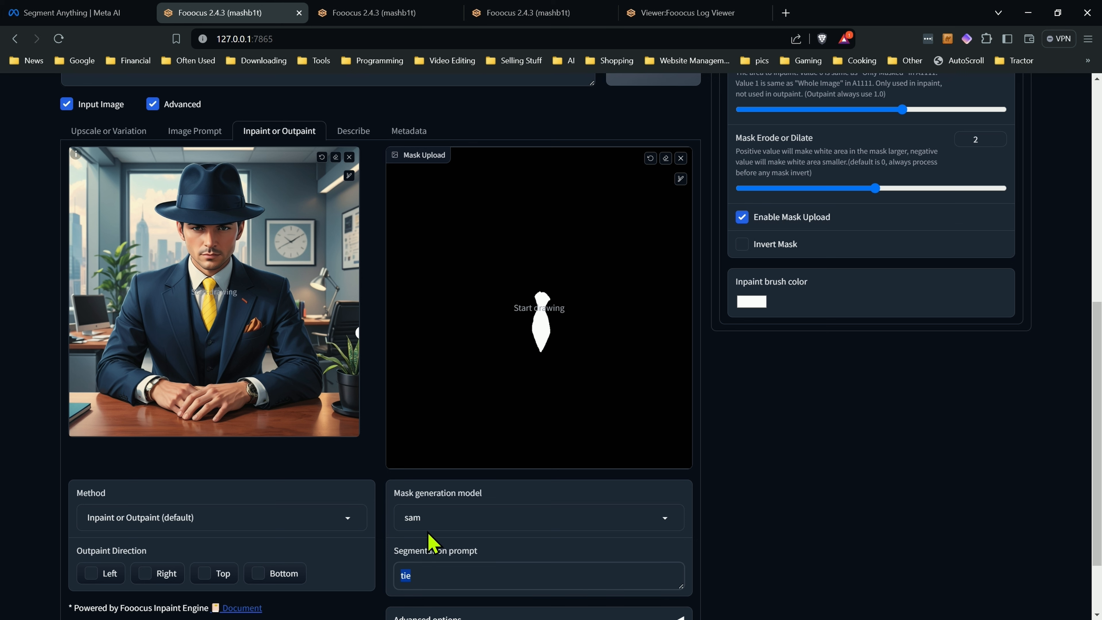
type("plant")
scroll(533, 577, "down", 3)
left_click(532, 568)
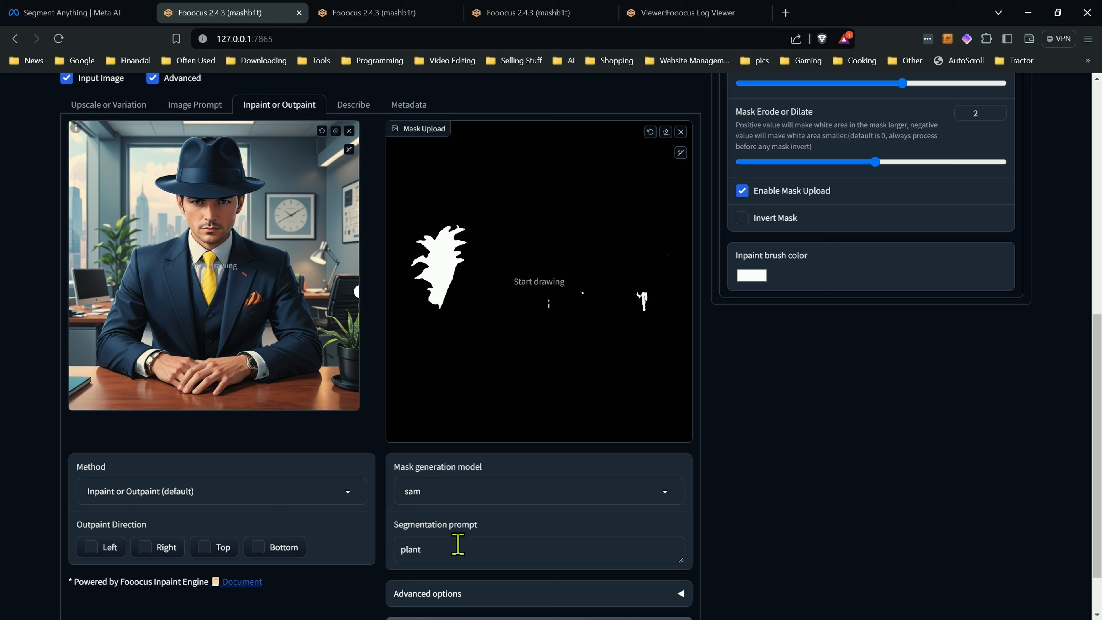
Step: Replace the segmentation prompt with "clock" and generate a sam mask for the framed wall clock
left_click_drag(457, 548, 388, 548)
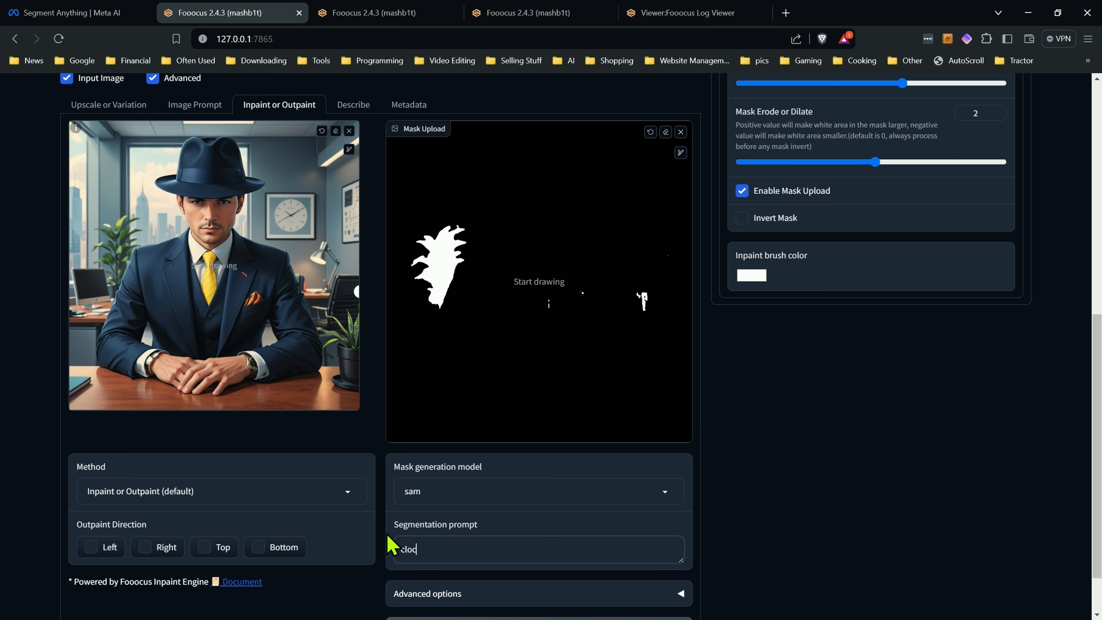
type("clock")
scroll(450, 541, "down", 1)
left_click(492, 567)
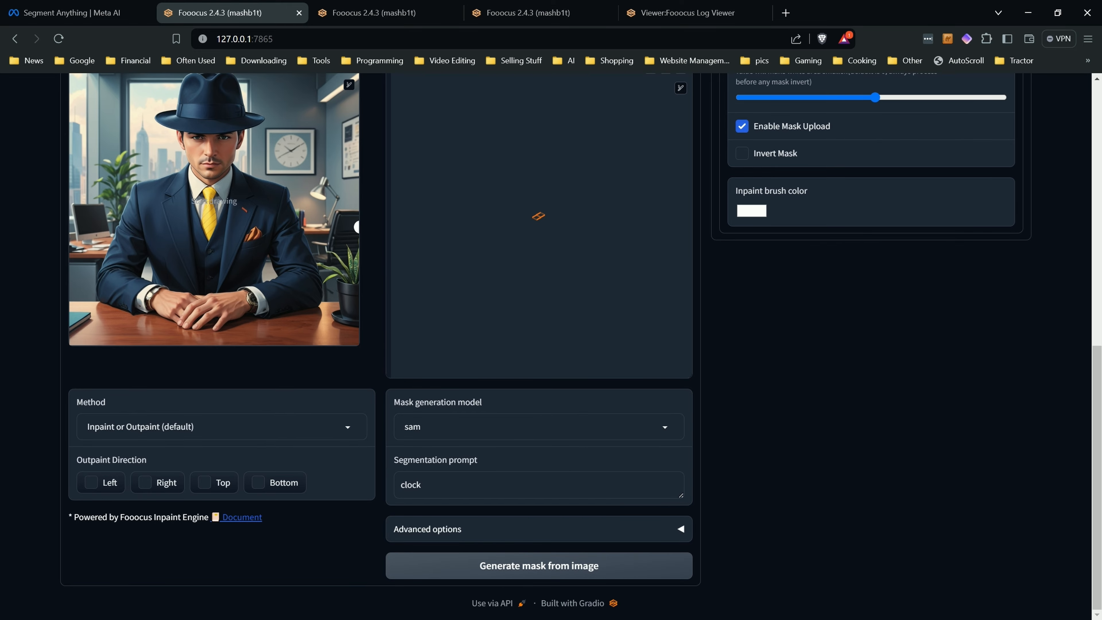
scroll(380, 304, "up", 3)
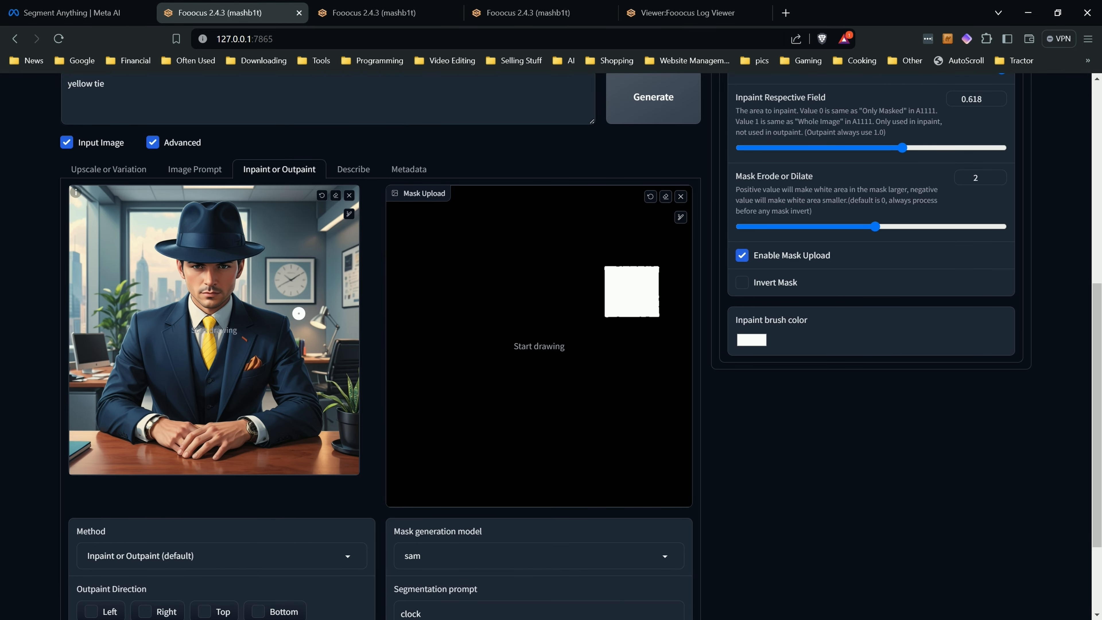
Step: Replace the main prompt with "painting of sailboat" and generate the images to inpaint over the wall clock
scroll(520, 288, "up", 3)
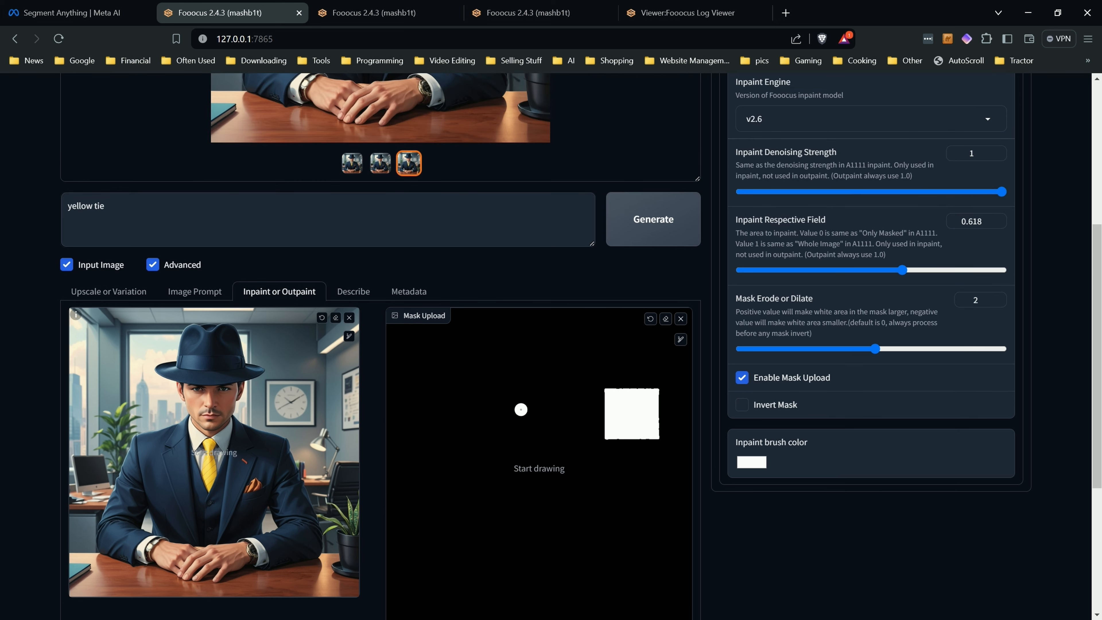
triple_click(129, 223)
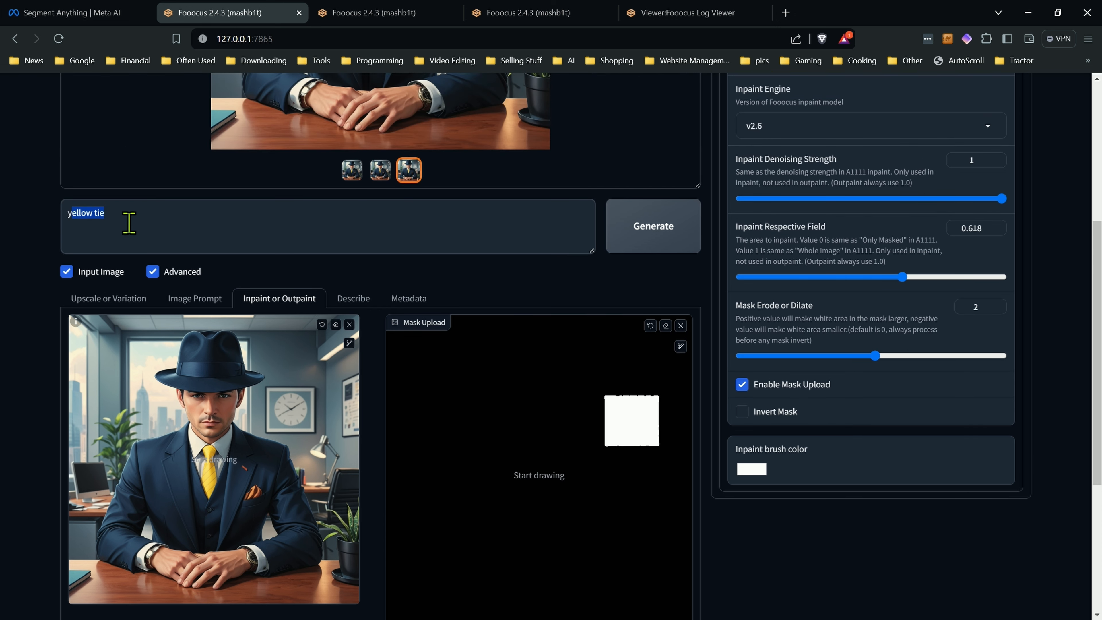
key("BackSpace")
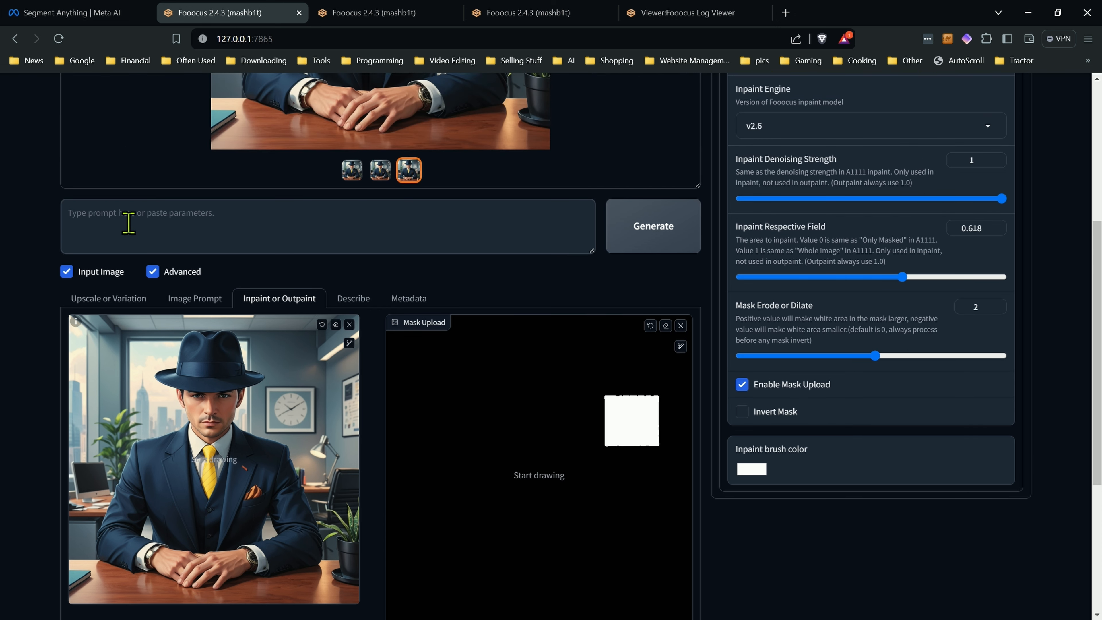
type("painting of sailboat")
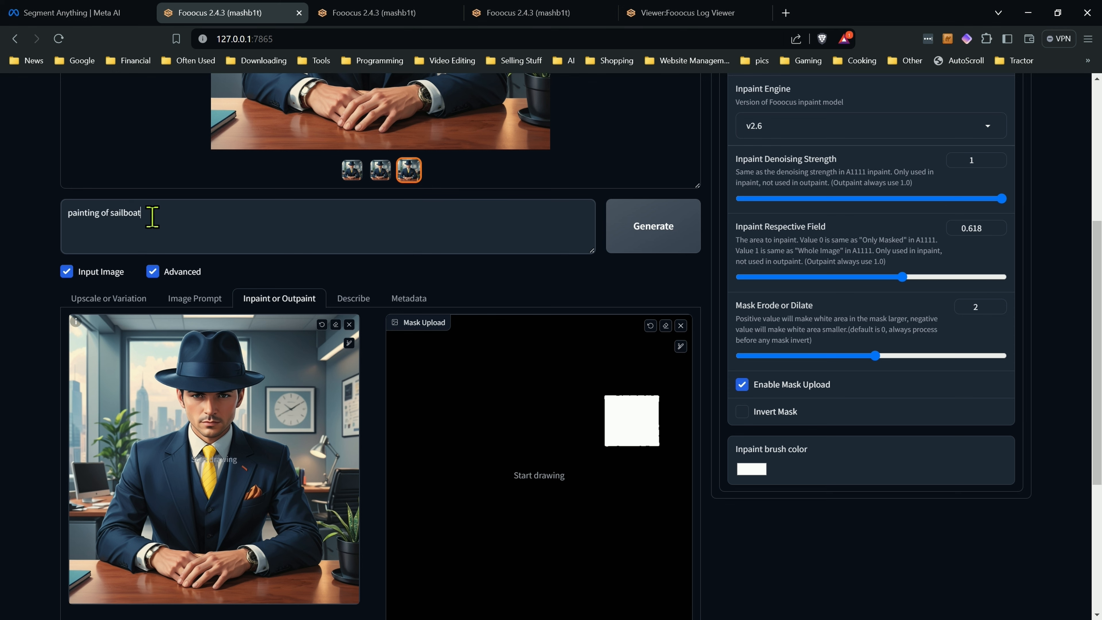
left_click(667, 232)
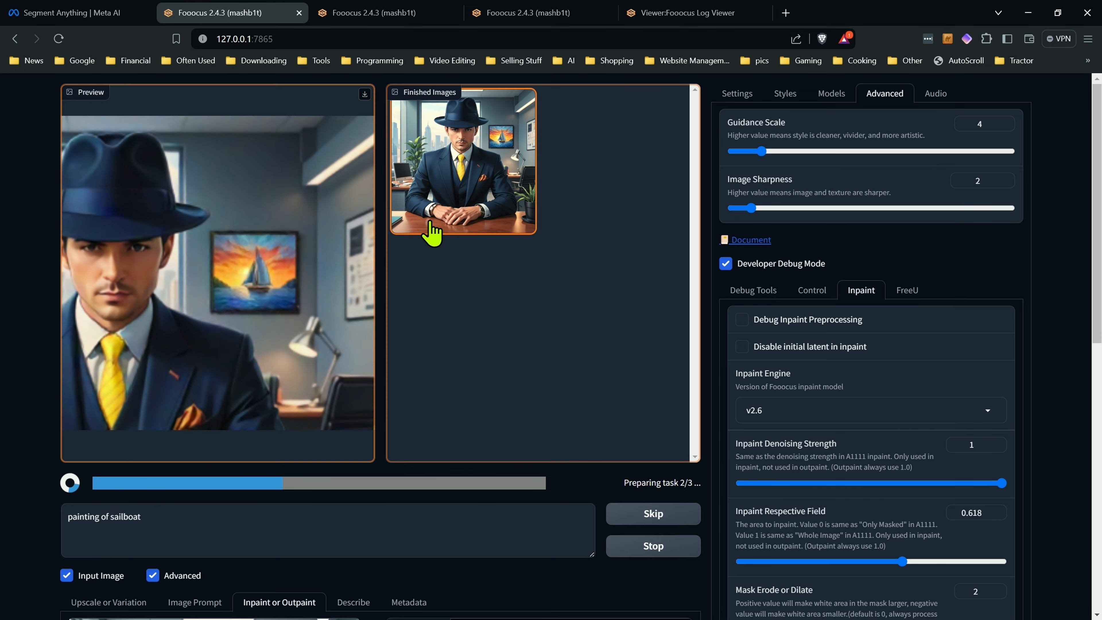
Step: Load the generated sailboat painting image as the inpaint input and generate a sam mask with the segmentation prompt "eyes"
scroll(51, 311, "down", 3)
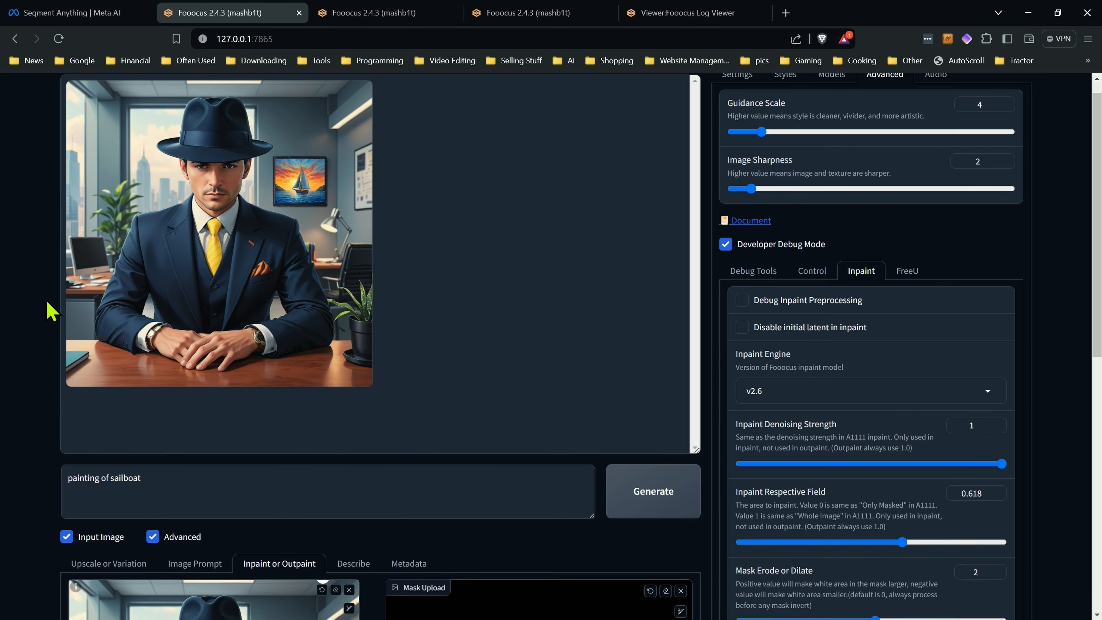
scroll(269, 546, "down", 7)
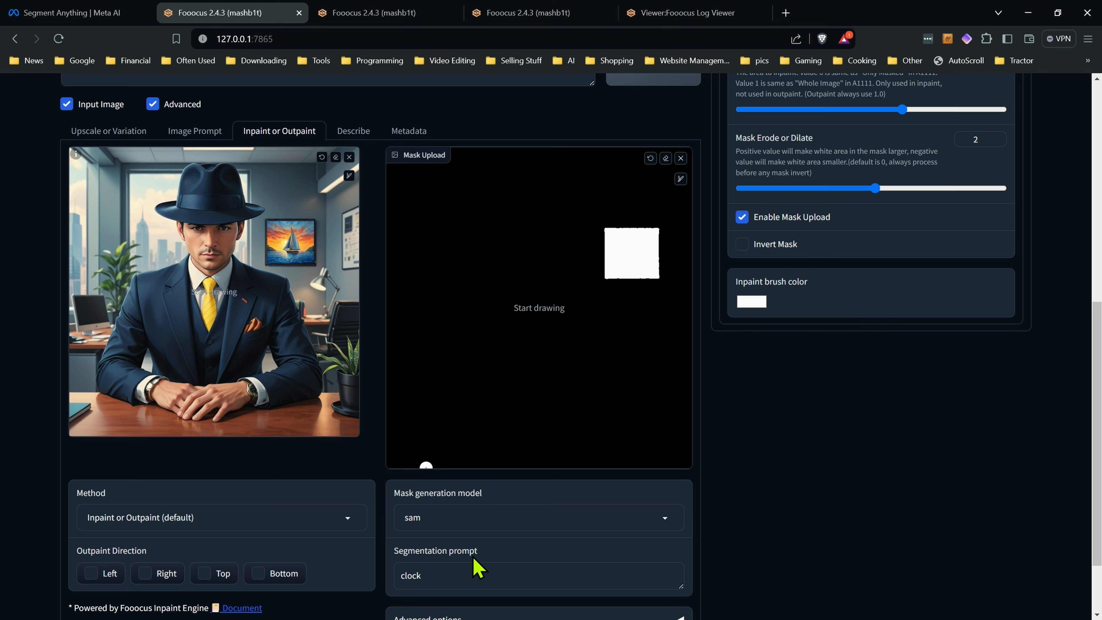
left_click_drag(453, 573, 409, 573)
key("BackSpace")
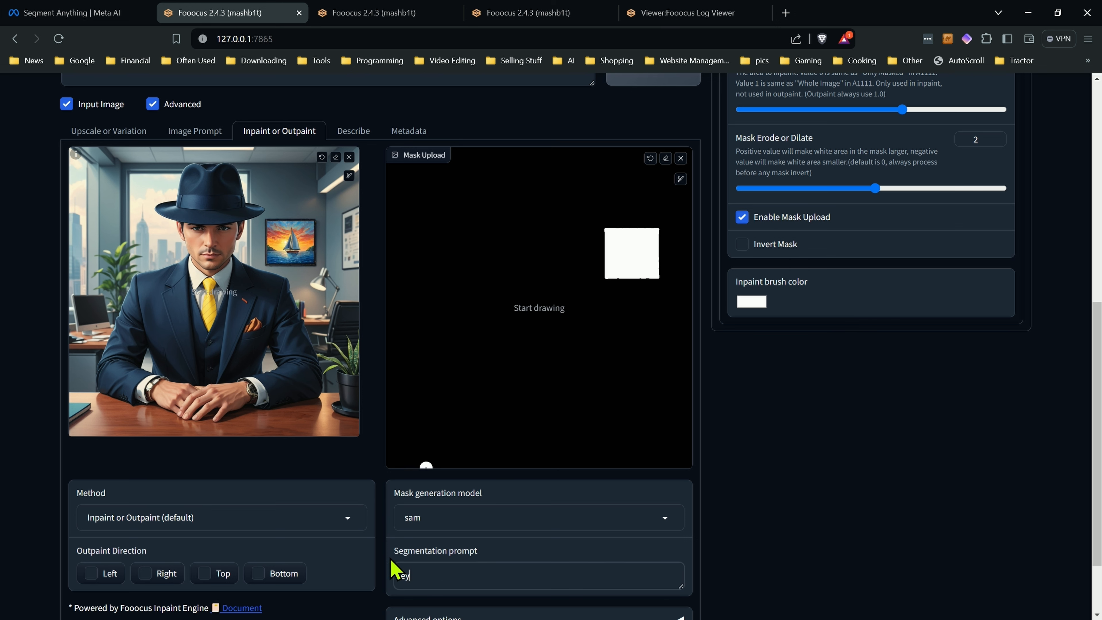
type("eyes")
scroll(418, 537, "down", 2)
left_click(537, 565)
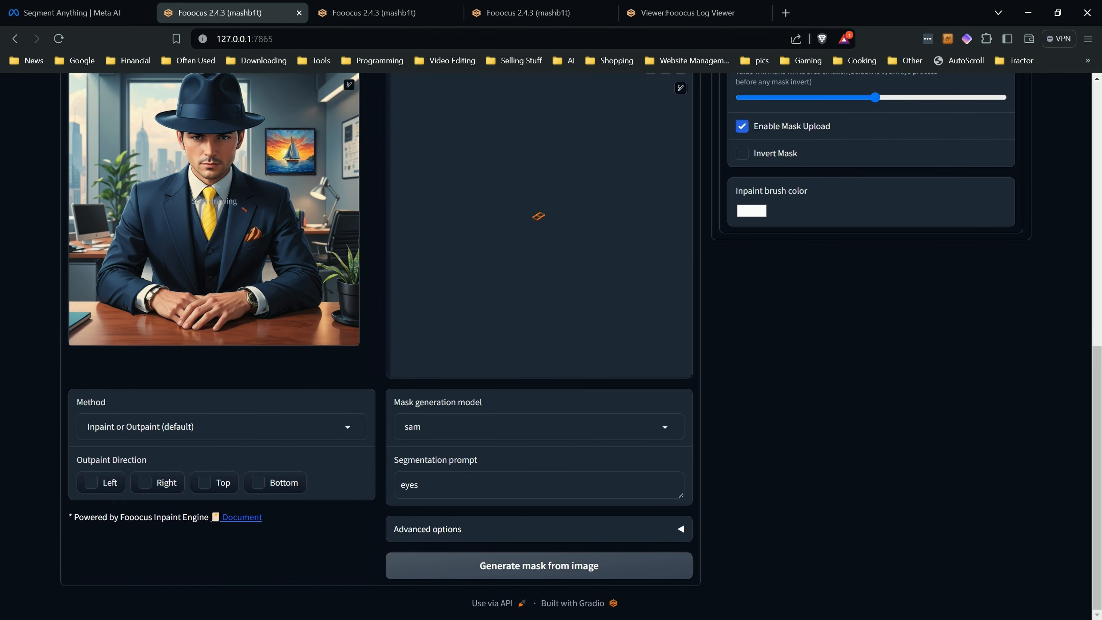
Step: Replace the main prompt with "glowing red eyes" and generate the images using the eye mask
scroll(193, 377, "up", 6)
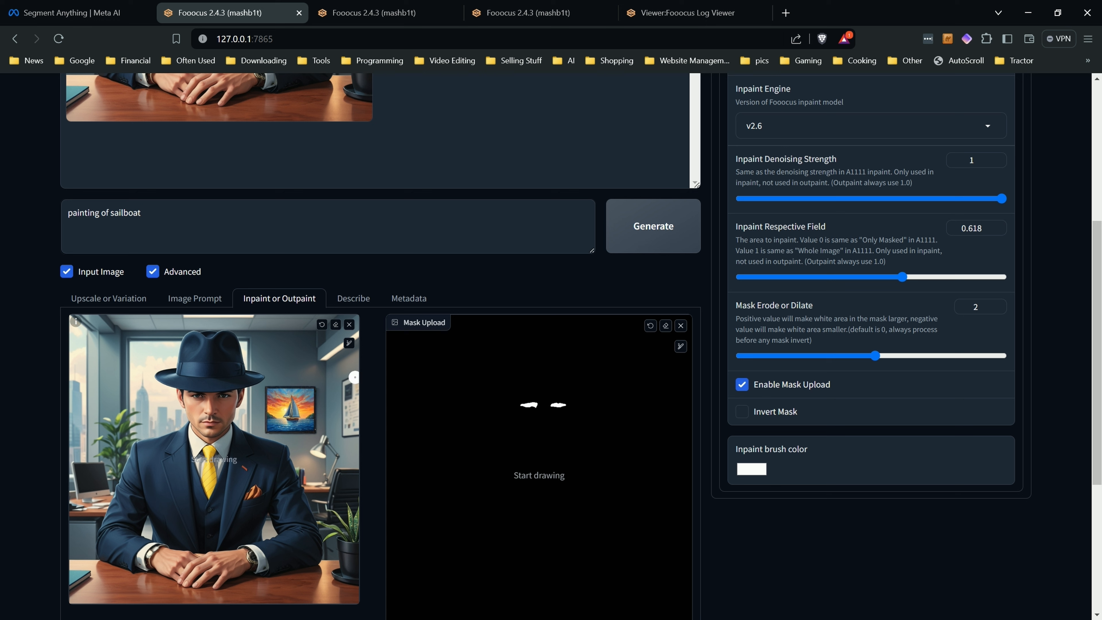
triple_click(221, 226)
type("glowing red eyes")
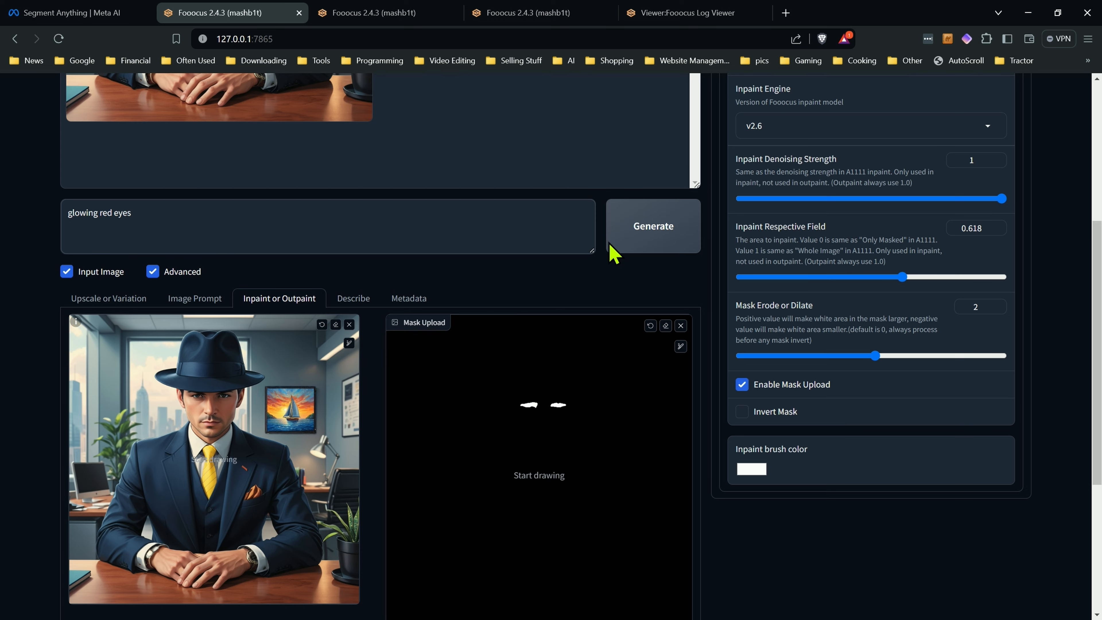
left_click(651, 226)
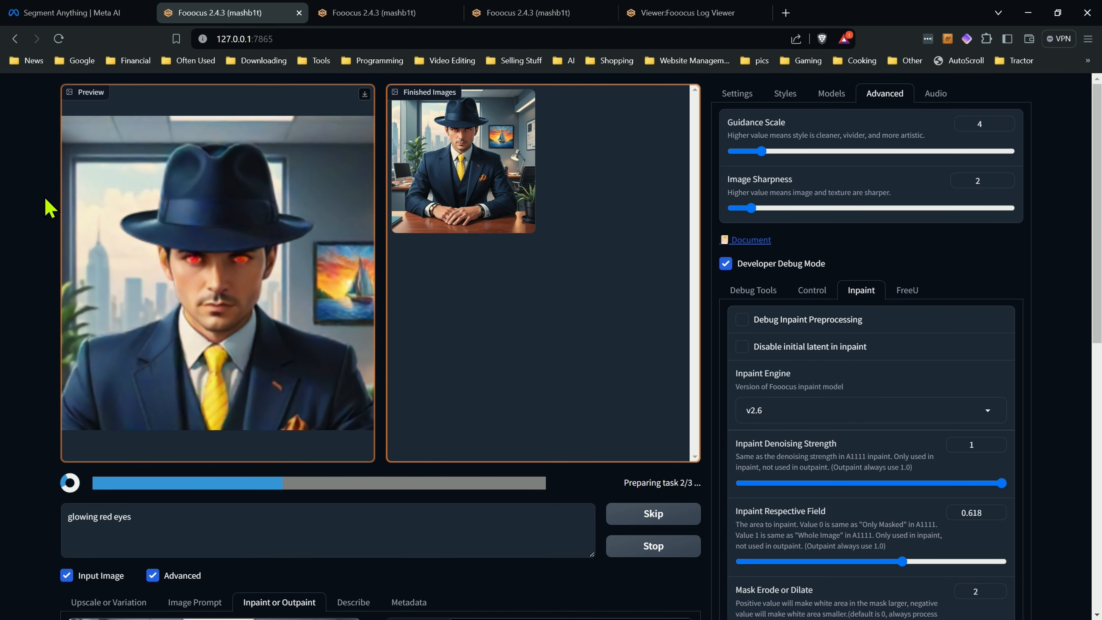
Step: Set the segmentation prompt to "computer monitor", correcting its spelling, and generate a sam mask from the image
scroll(460, 453, "down", 12)
double_click(499, 511)
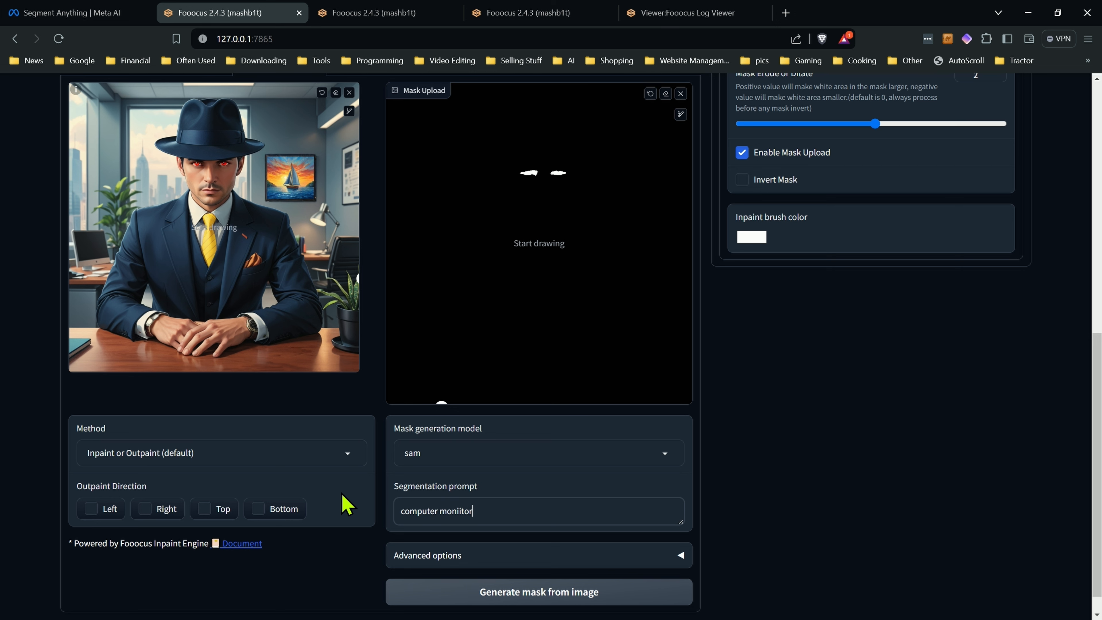
right_click(466, 516)
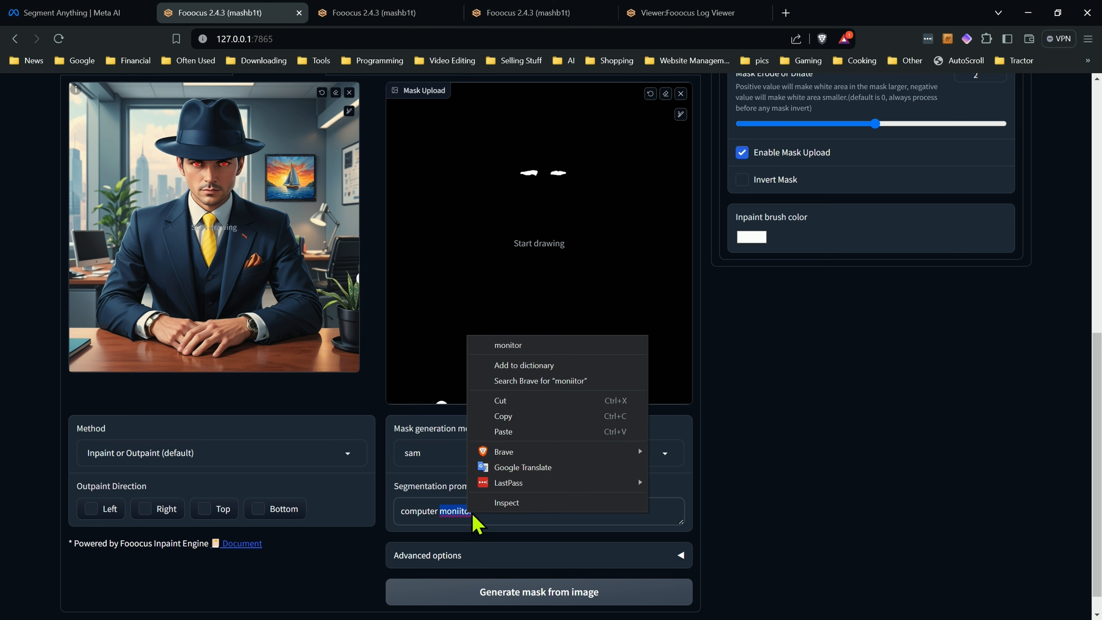
left_click(536, 363)
scroll(474, 485, "down", 1)
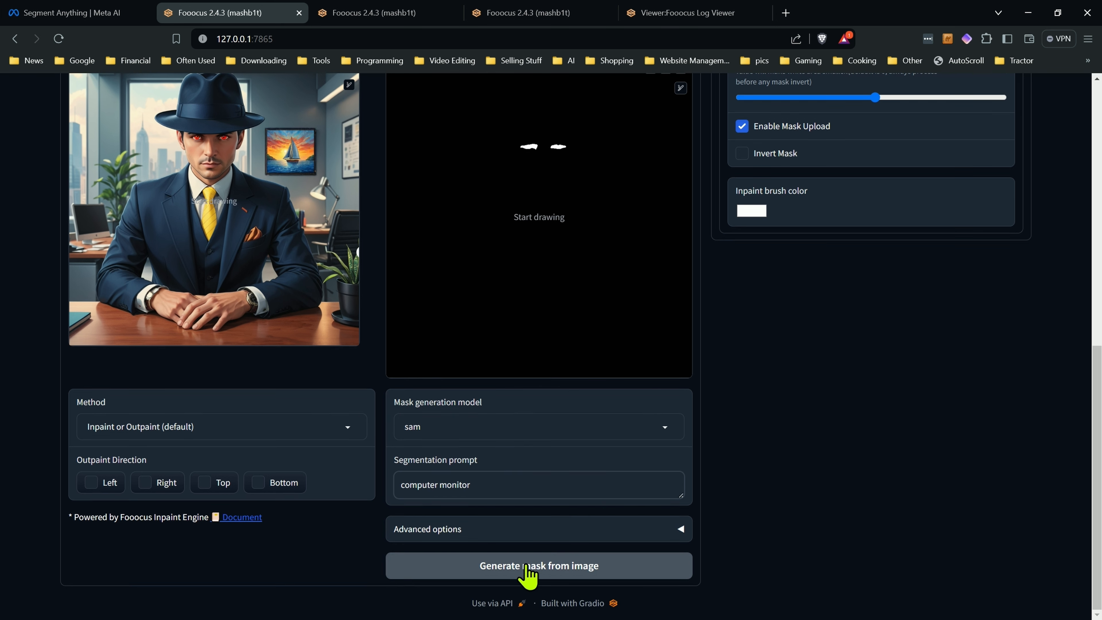
left_click(556, 564)
Step: Replace the main prompt with "monitor with cat image" and generate the images using the computer monitor mask
scroll(54, 283, "up", 4)
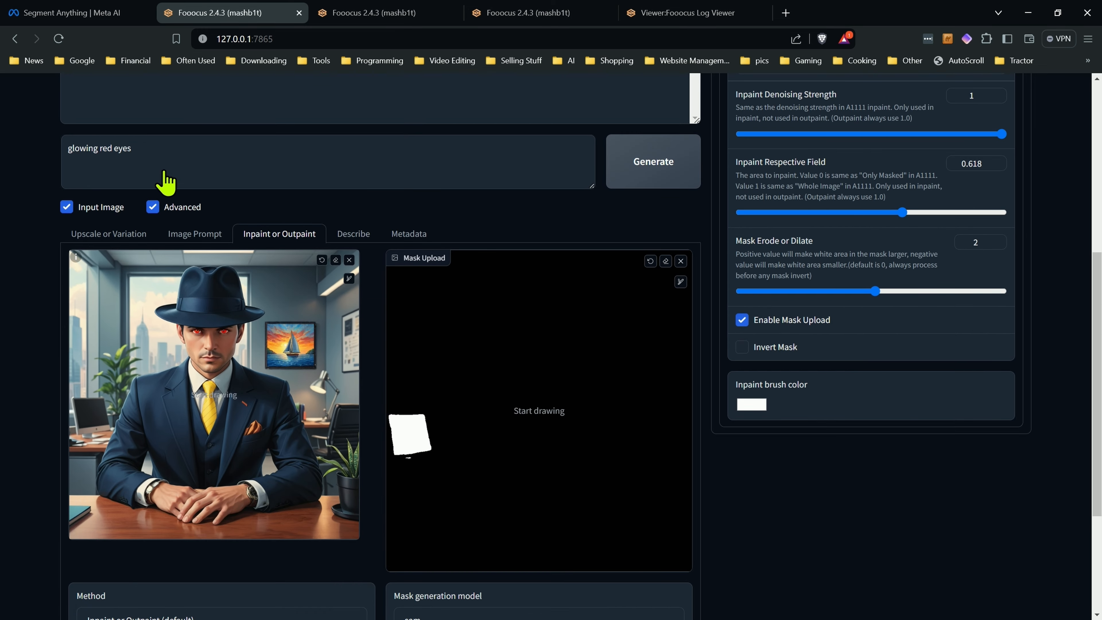
left_click_drag(163, 156, 82, 152)
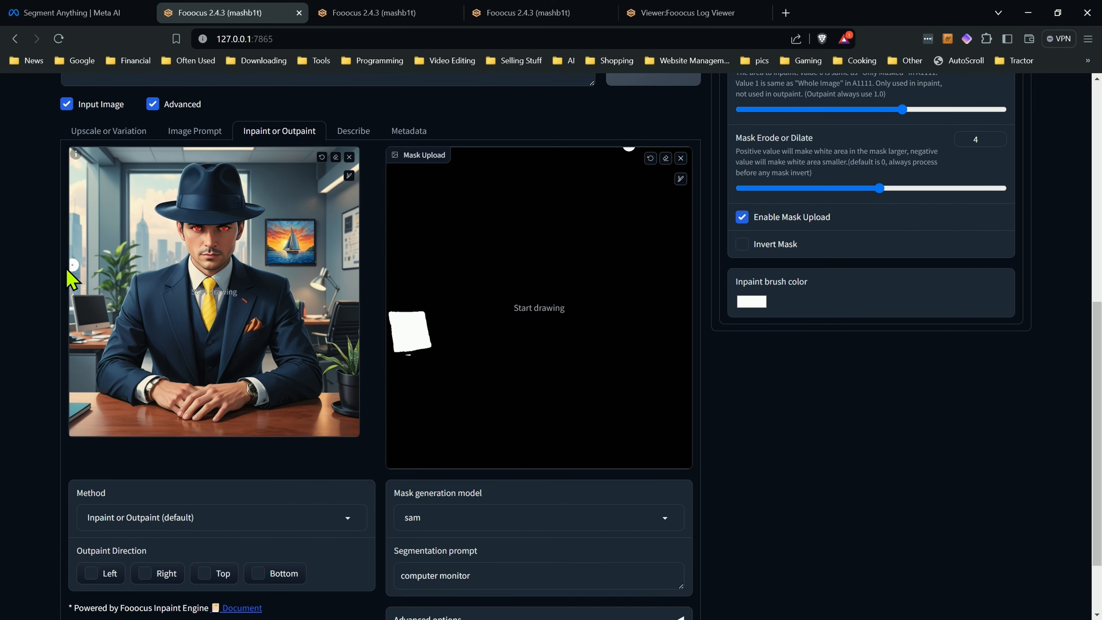
scroll(69, 270, "up", 2)
left_click(152, 125)
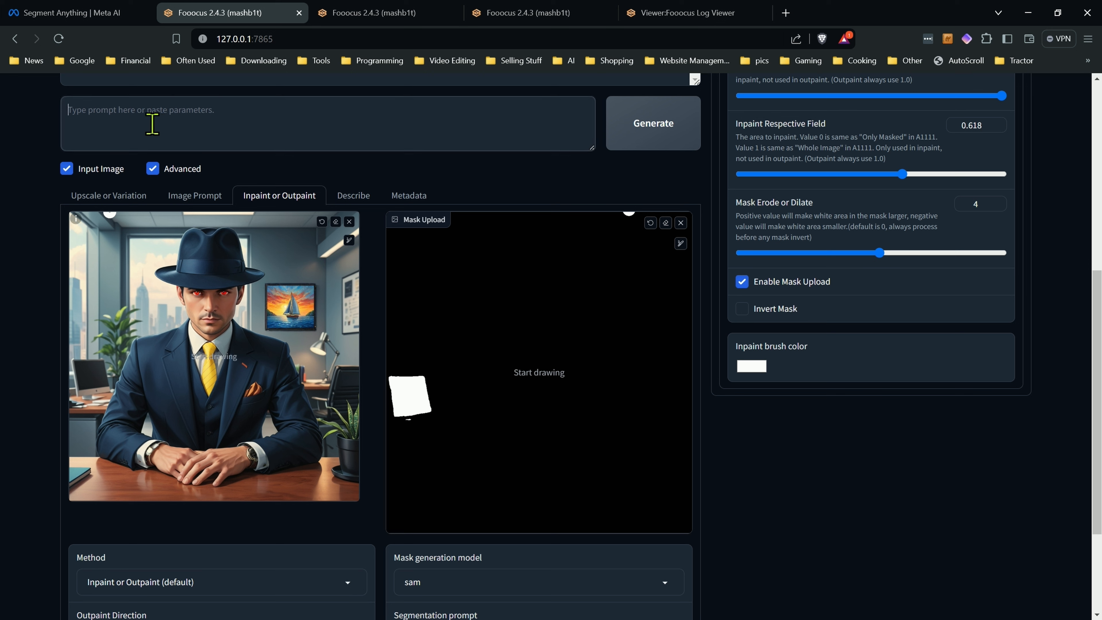
type("monitor with cat image")
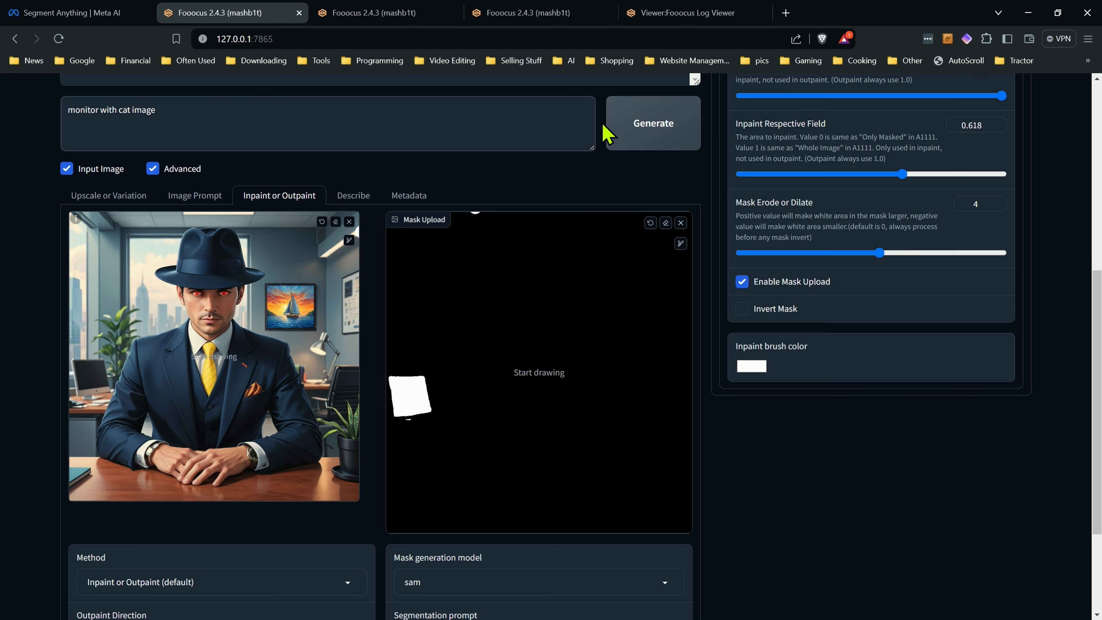
left_click(645, 139)
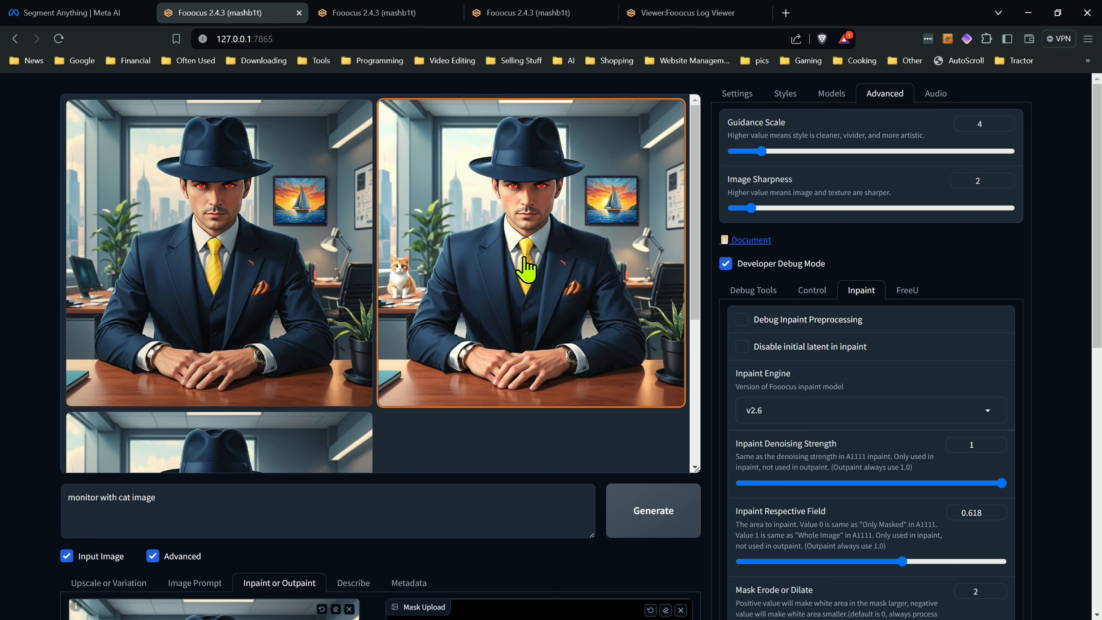
Step: Enlarge the second result with the cat on the back desk, then load it as the inpaint input image
left_click(526, 269)
left_click(414, 330)
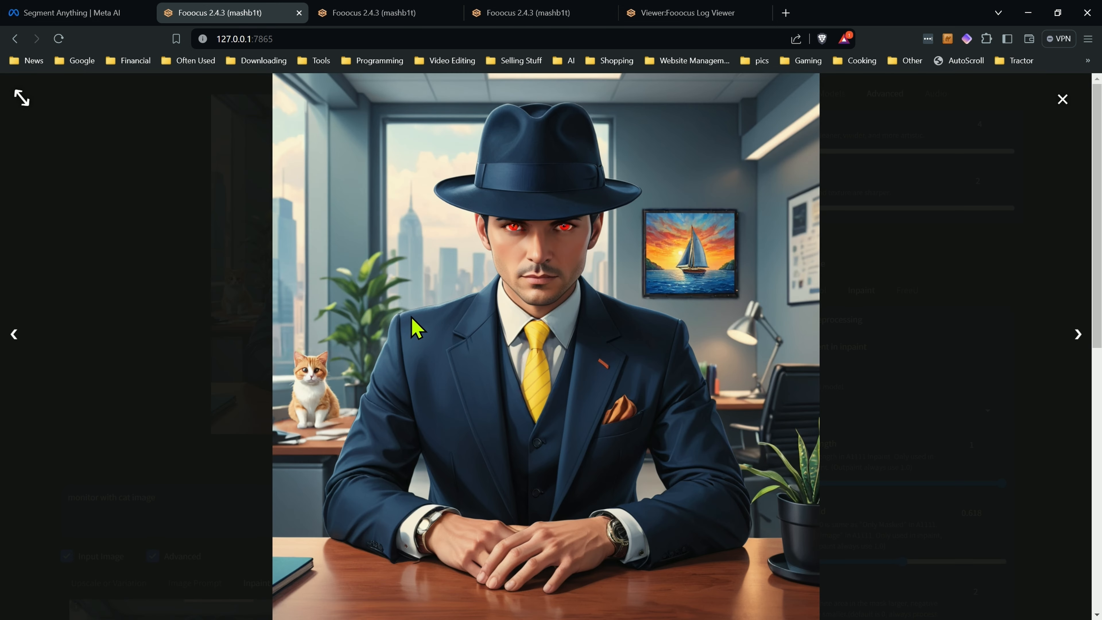
left_click(1062, 101)
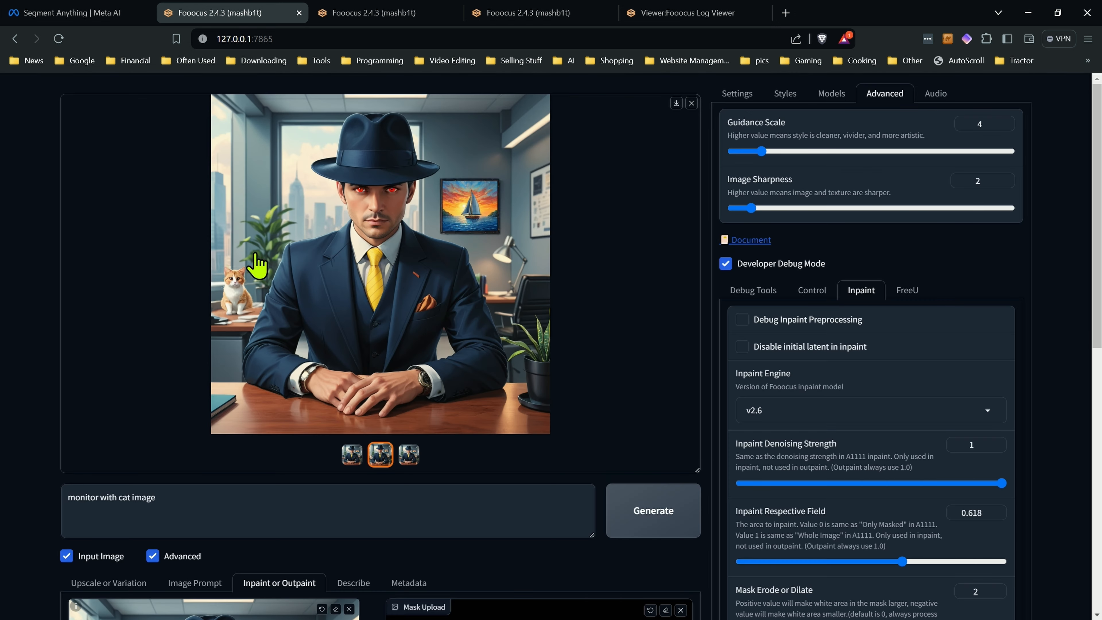
scroll(79, 300, "down", 5)
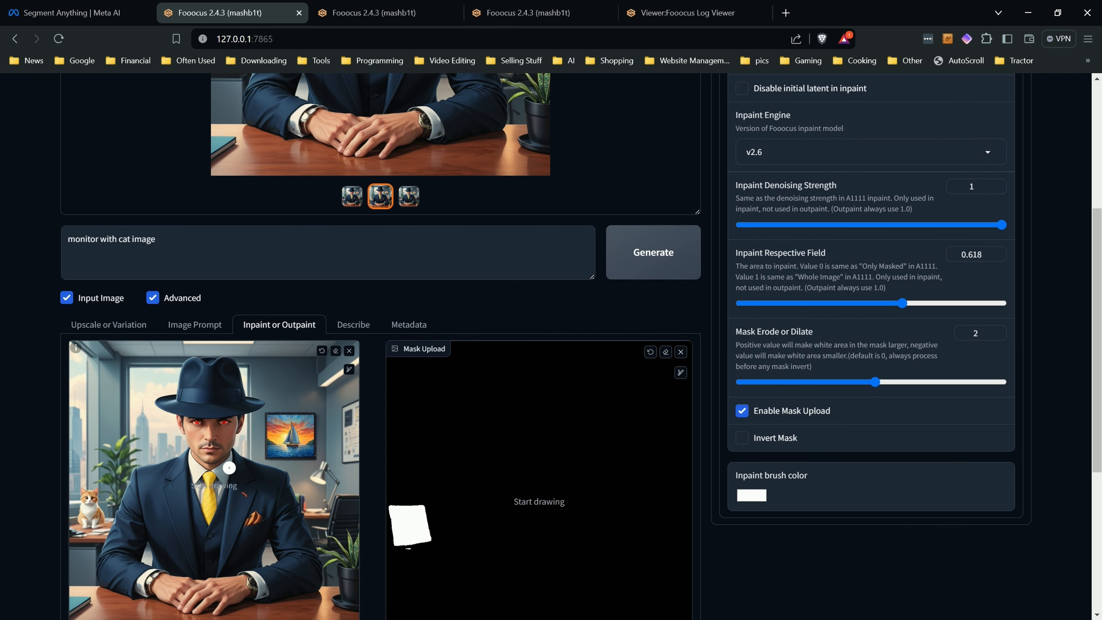
Step: Replace the segmentation prompt with "wood desktop surface" and generate a sam mask for the desk
scroll(223, 409, "down", 5)
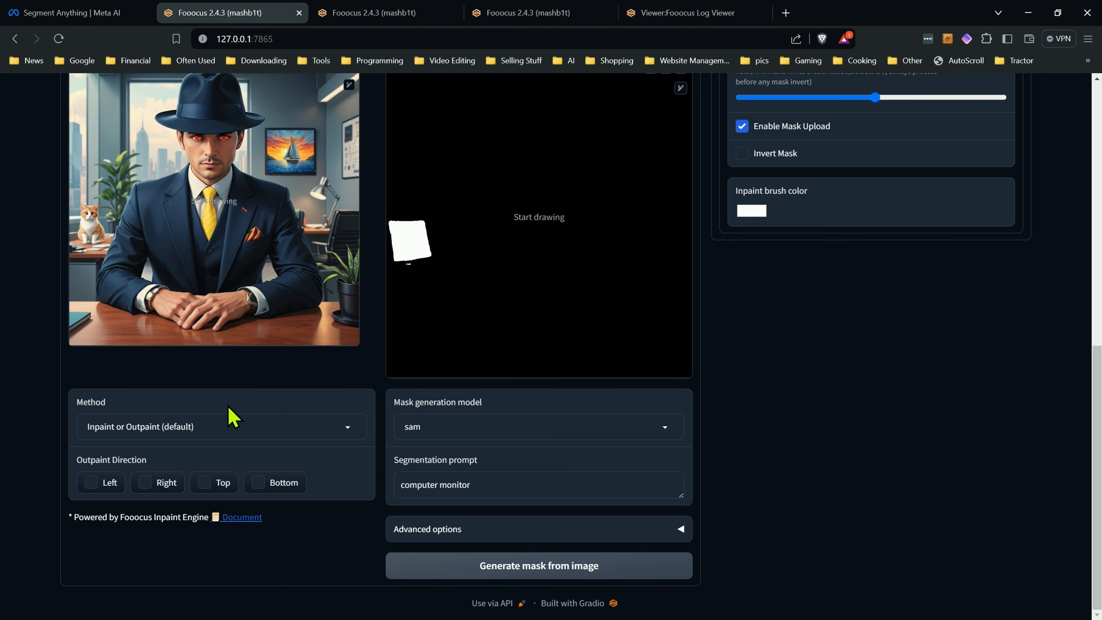
triple_click(499, 485)
key("BackSpace")
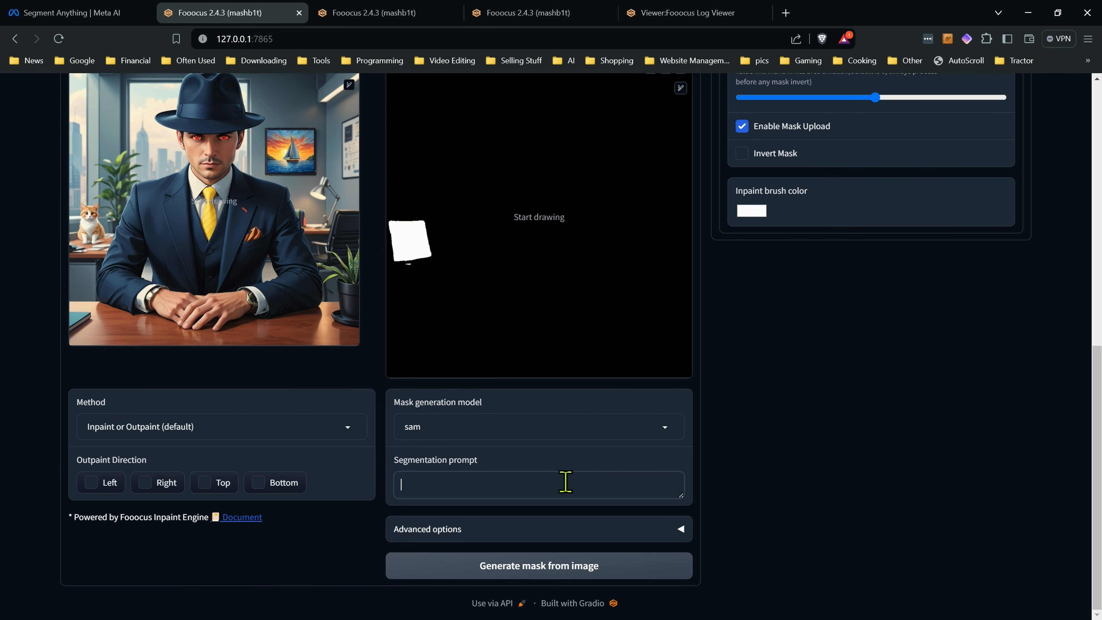
scroll(565, 481, "up", 4)
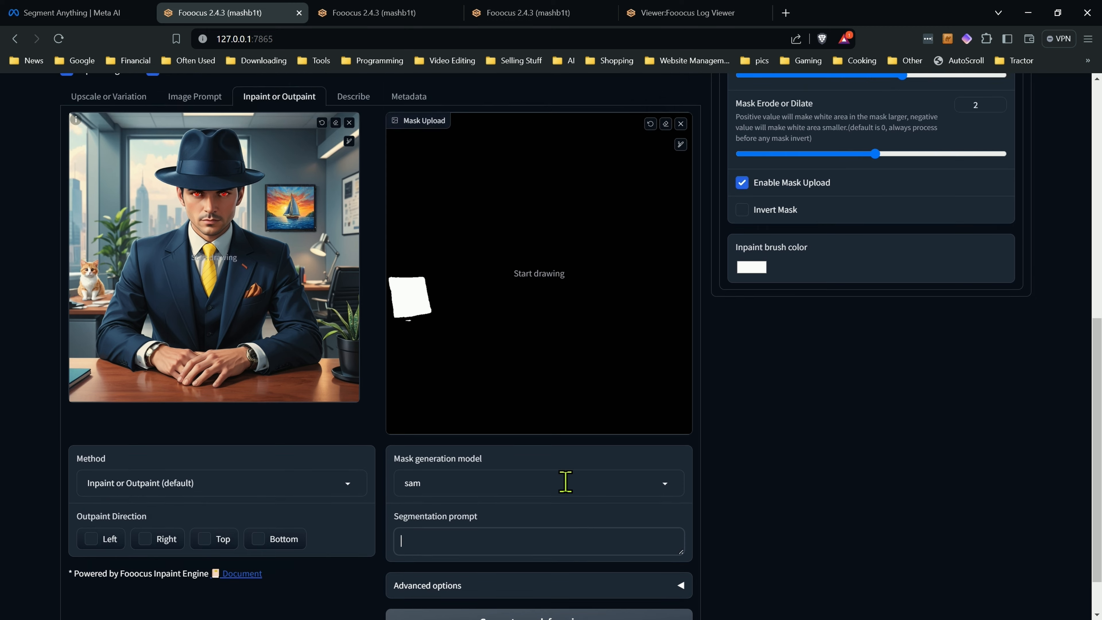
scroll(521, 433, "down", 3)
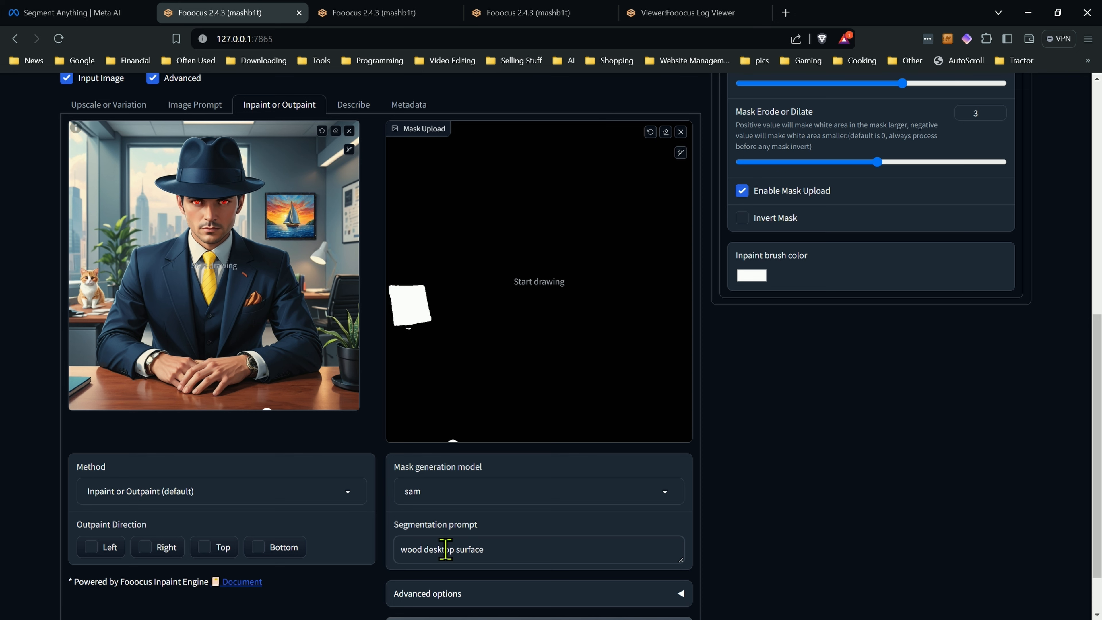
scroll(446, 549, "down", 3)
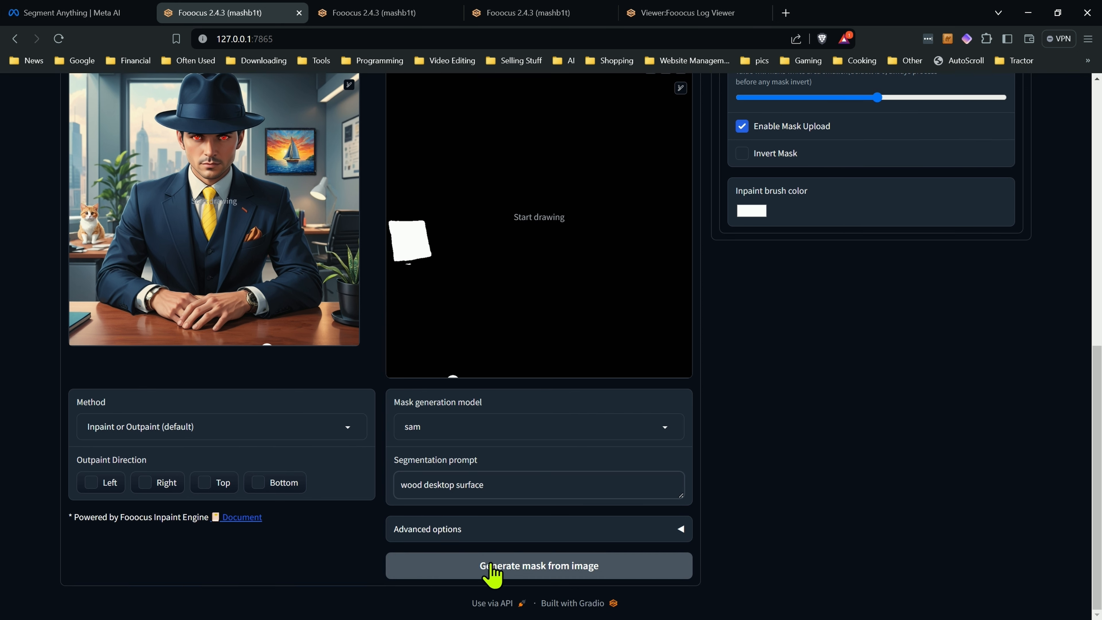
left_click(490, 573)
scroll(260, 469, "up", 1)
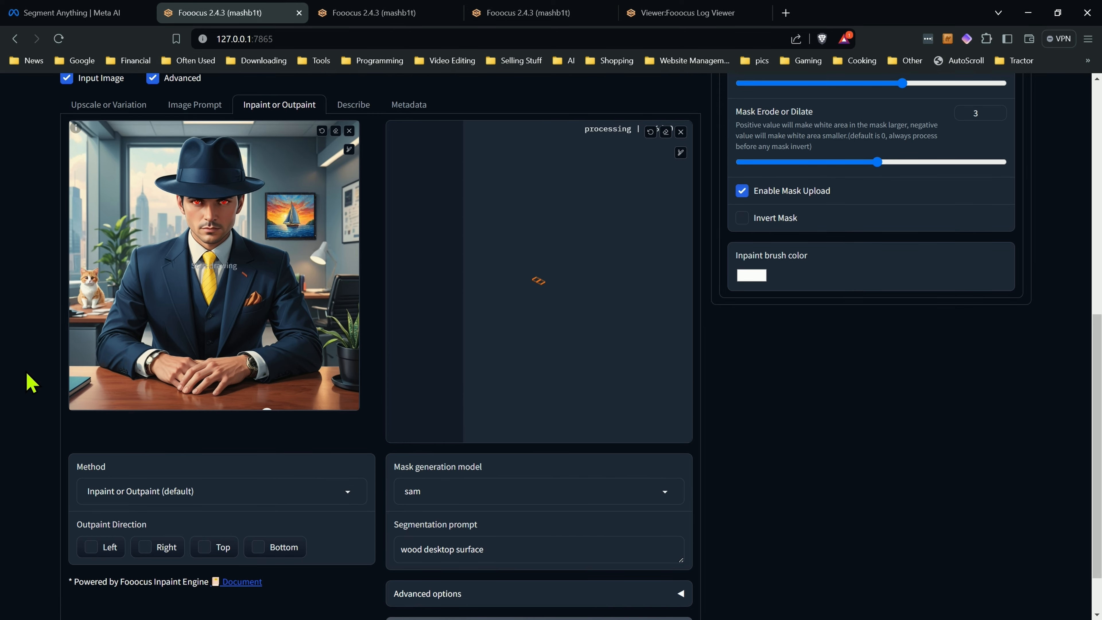
Step: Set Mask Erode or Dilate to 2 and generate the images with the main prompt "glass desktop surface"
left_click_drag(876, 161, 871, 163)
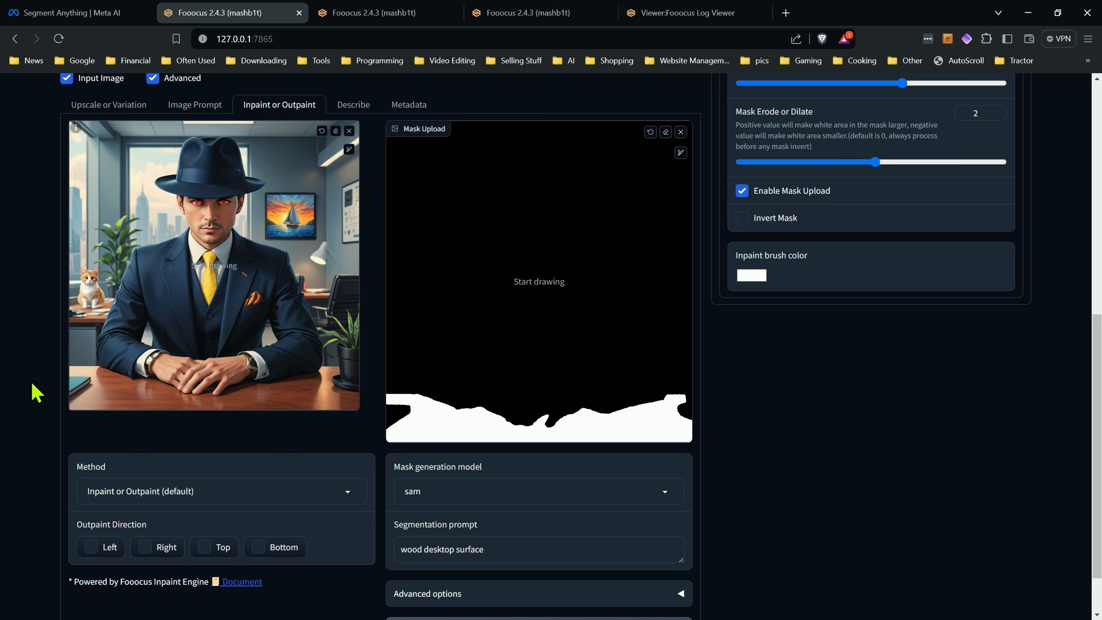
scroll(32, 382, "up", 1)
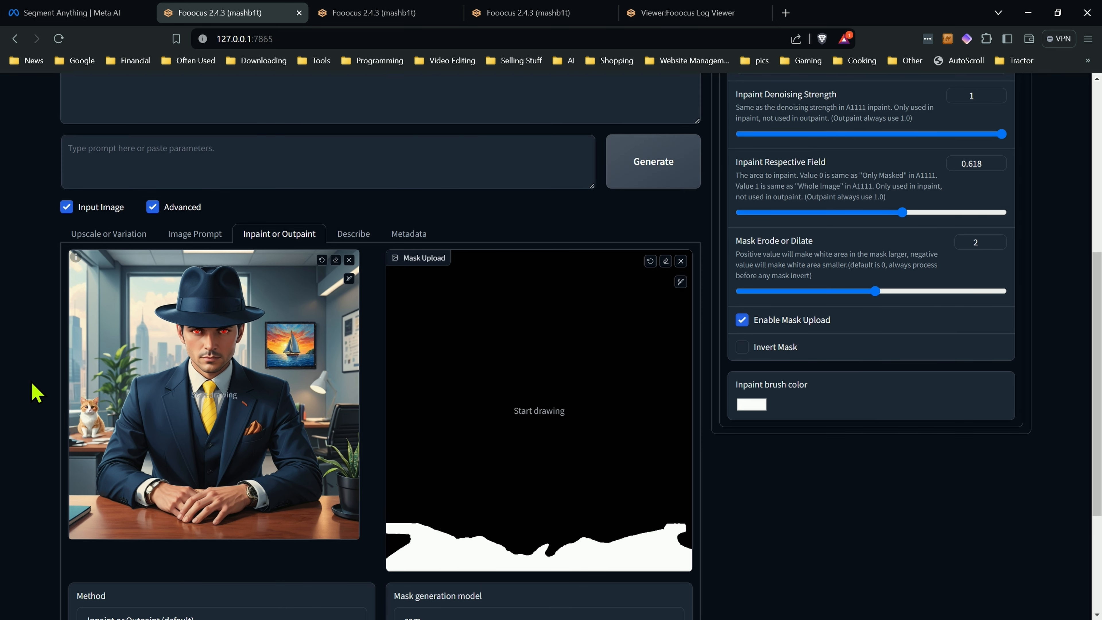
scroll(36, 393, "down", 1)
scroll(36, 393, "up", 1)
left_click(196, 178)
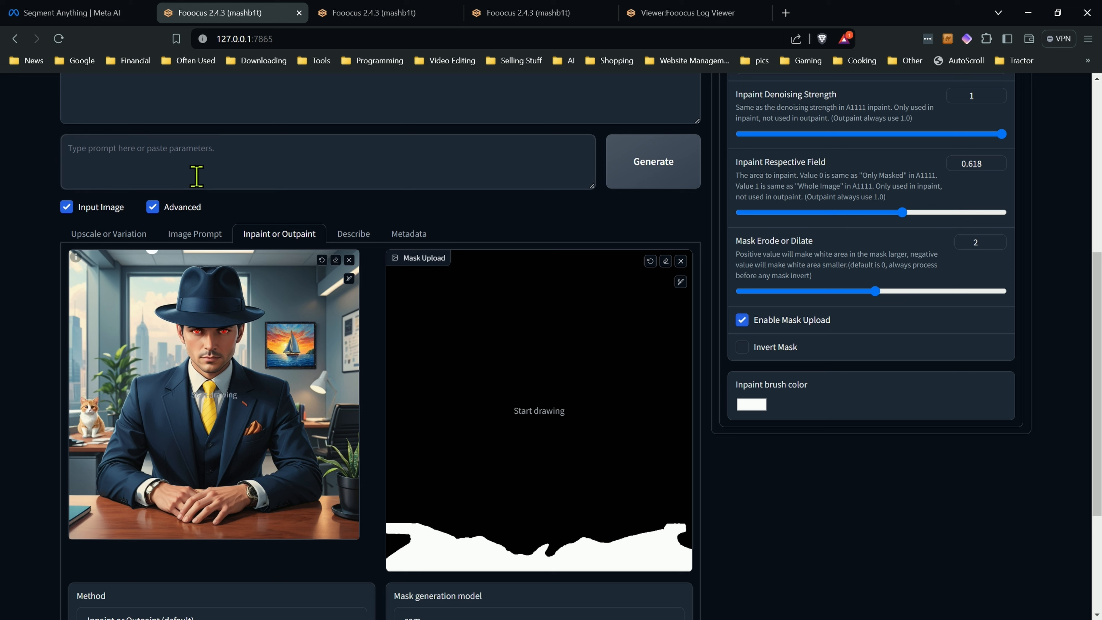
type("glass desktop surface")
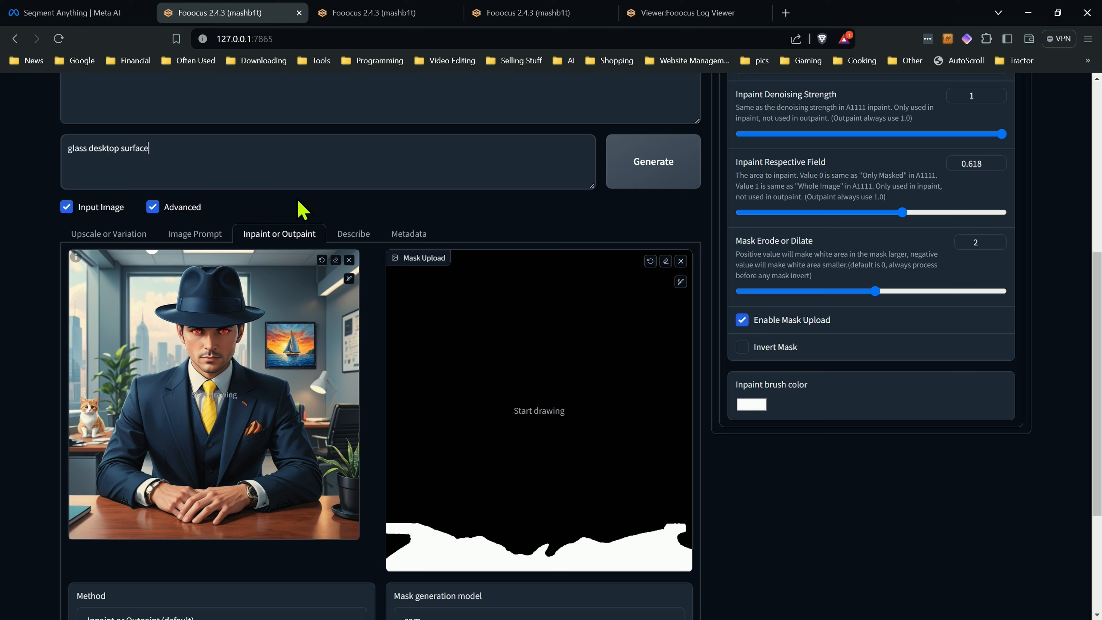
left_click(646, 177)
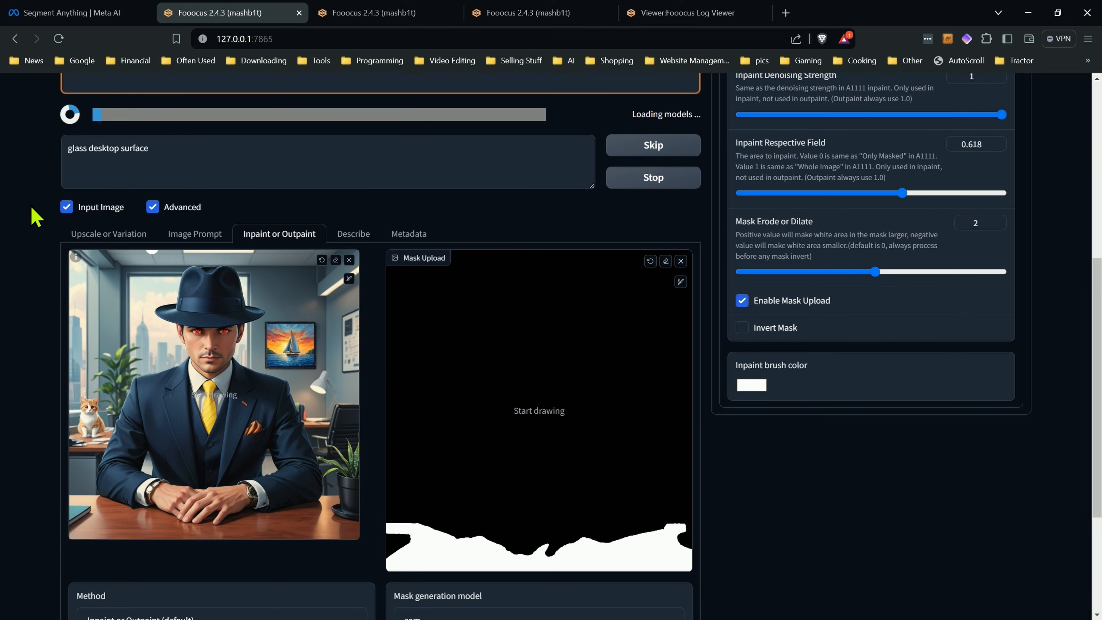
Step: Paint over the gap in the desk mask where the book lies and generate the glass desktop images again
scroll(25, 415, "down", 10)
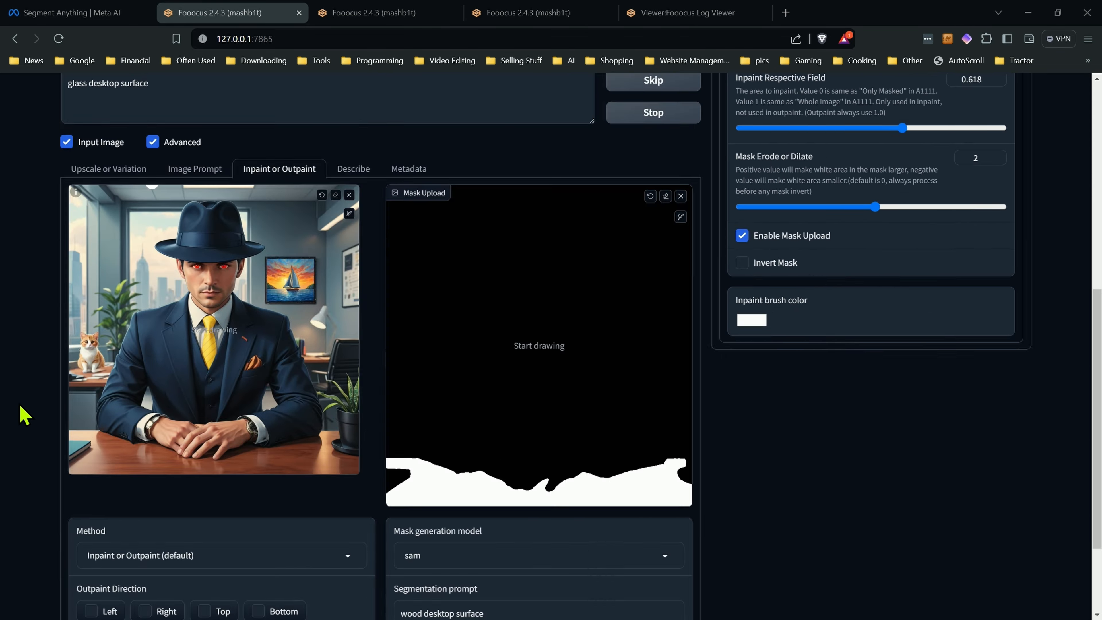
scroll(59, 398, "down", 10)
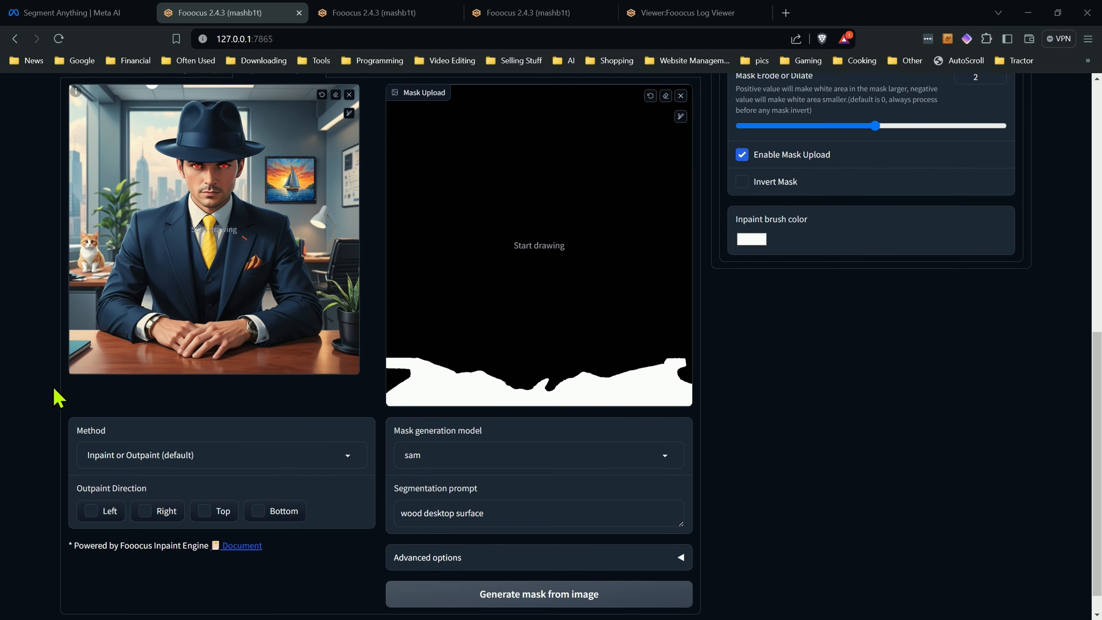
scroll(89, 386, "up", 3)
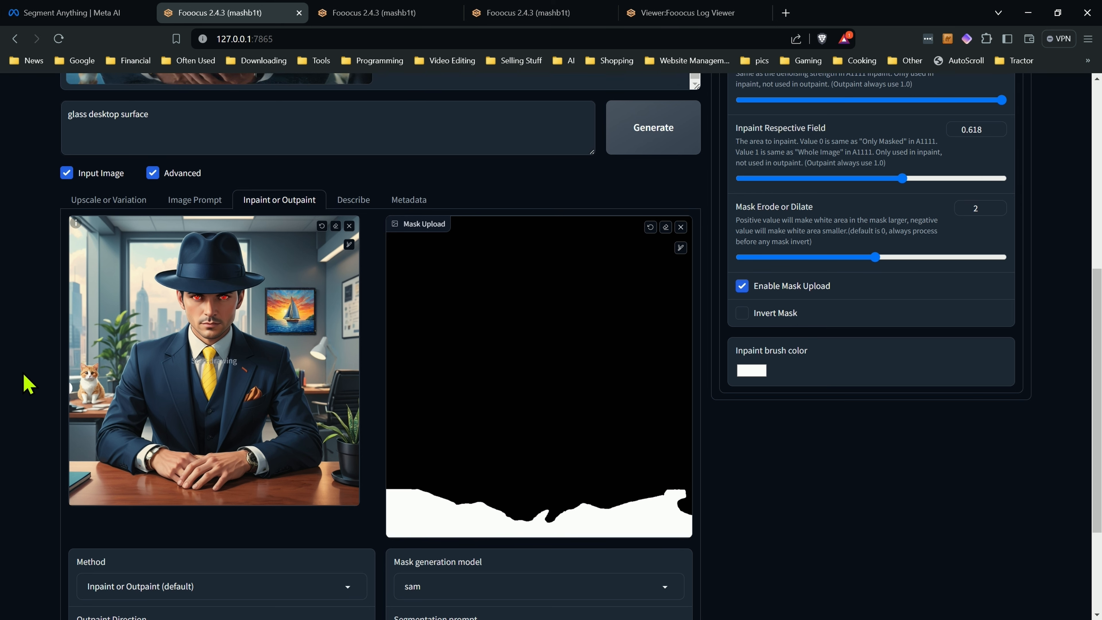
scroll(632, 352, "up", 7)
left_click(663, 454)
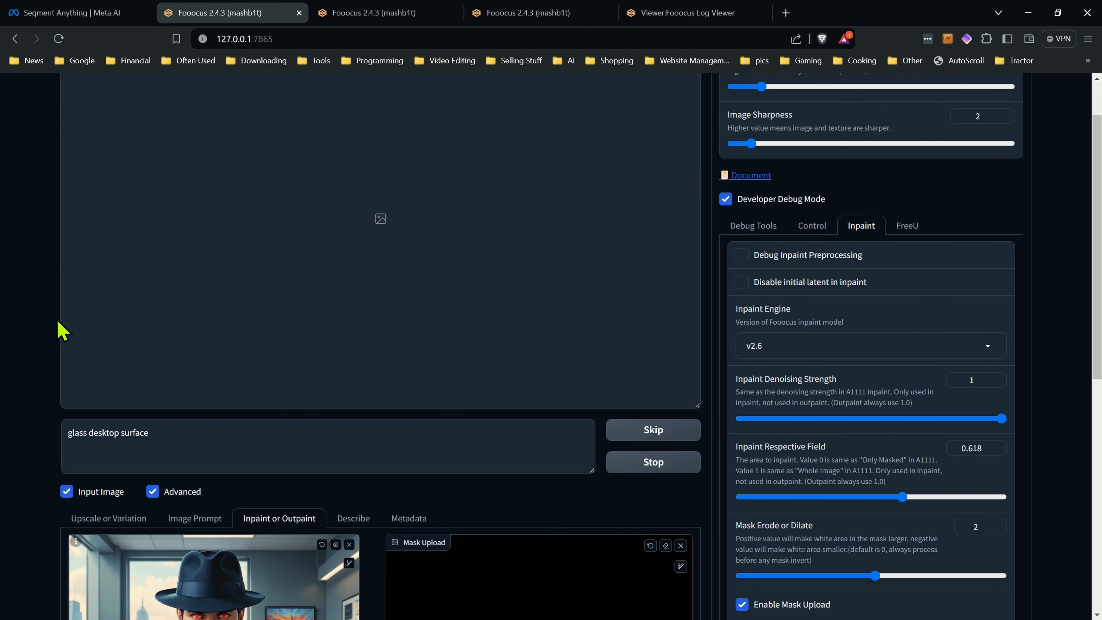
Step: Enlarge the third glass desk result, then select the second result with the dark glass and load it as the inpaint input image
scroll(39, 311, "up", 2)
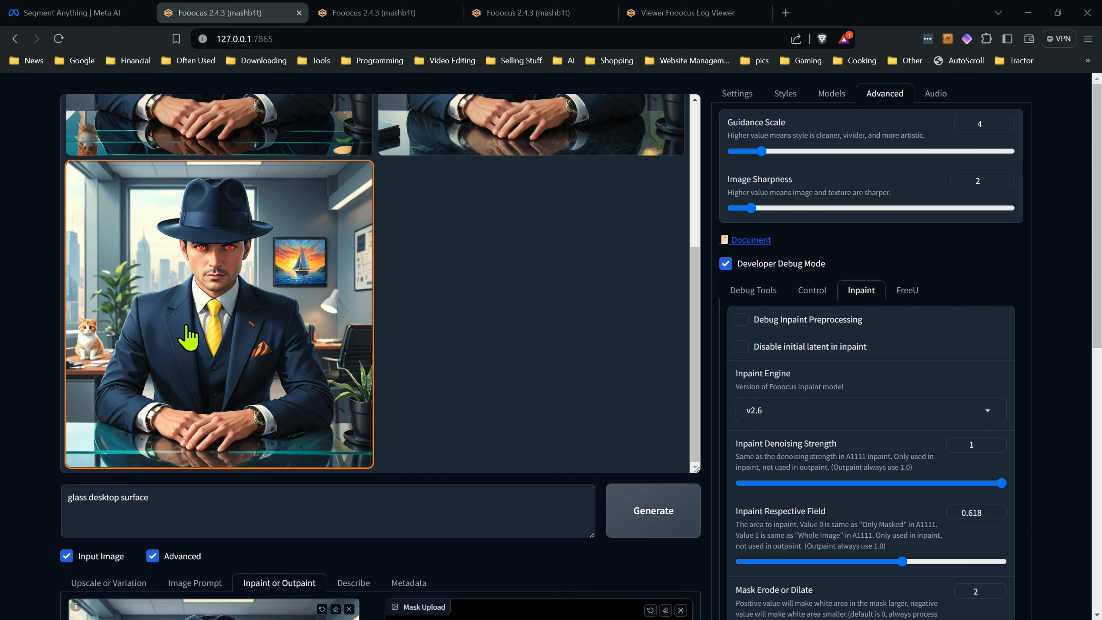
left_click(189, 332)
left_click(342, 408)
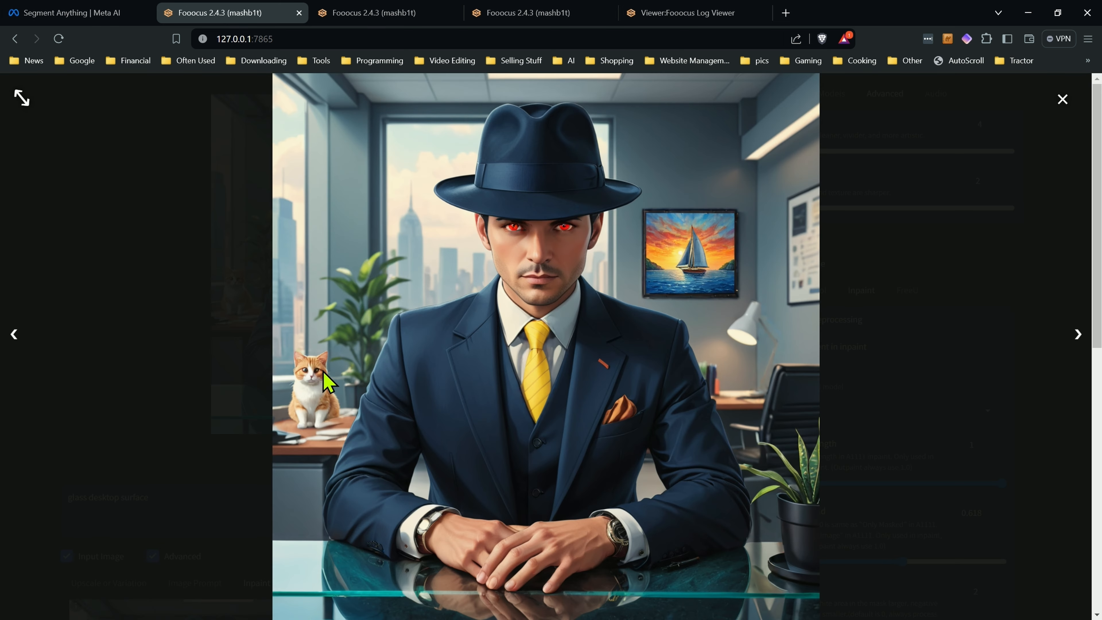
left_click(1064, 100)
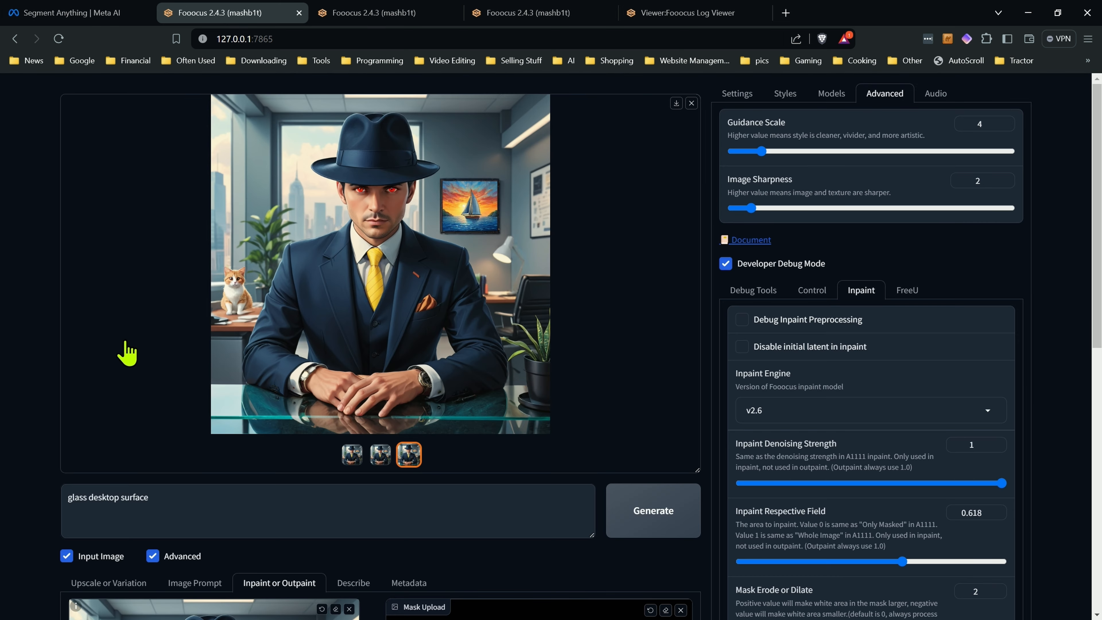
scroll(127, 353, "down", 4)
left_click(380, 260)
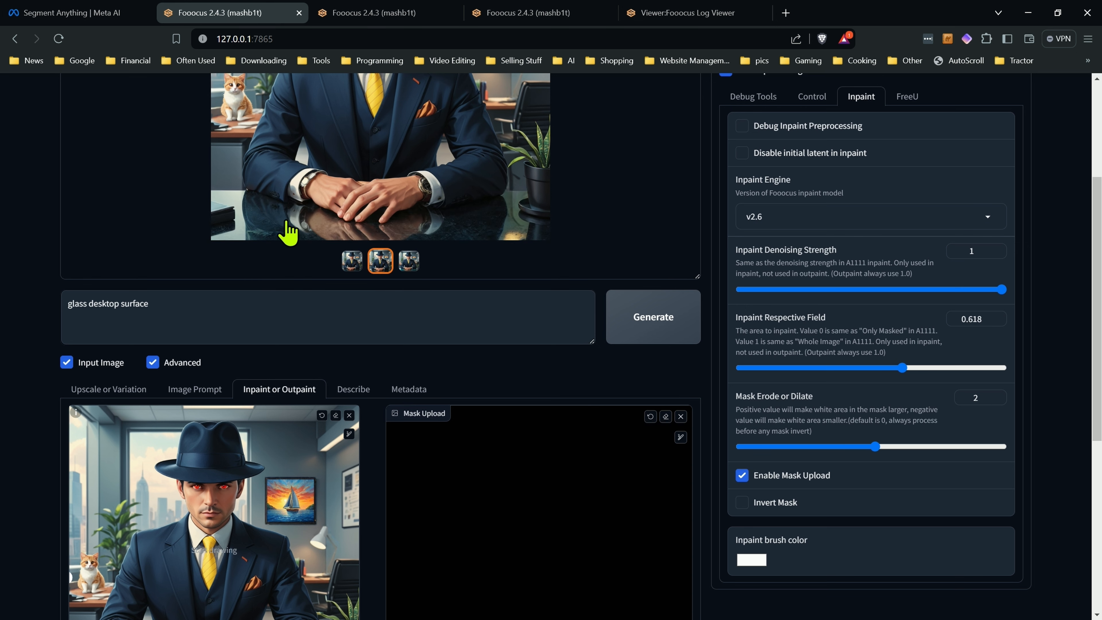
Step: Replace the segmentation prompt with "hat" and generate a sam mask from the new input image
scroll(234, 234, "down", 5)
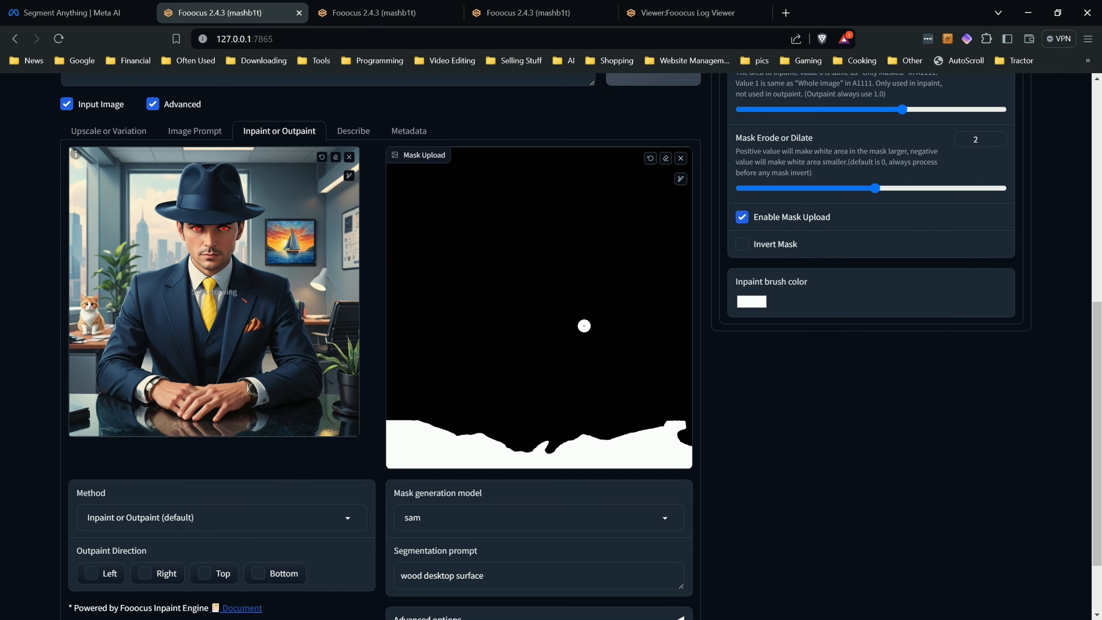
left_click_drag(520, 577, 342, 572)
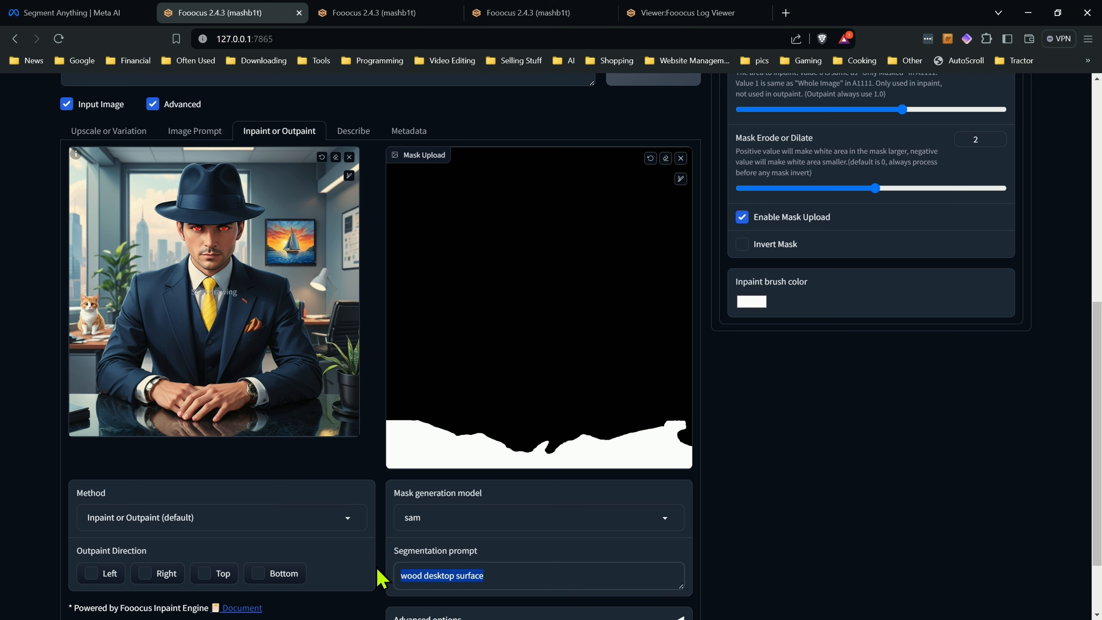
type("hat")
scroll(526, 551, "down", 2)
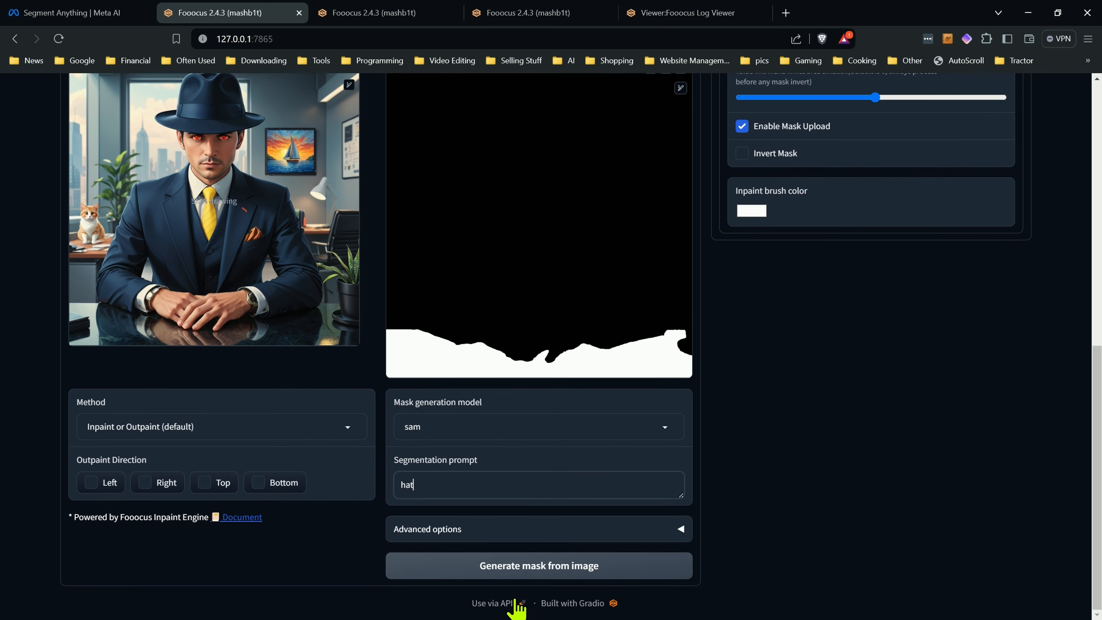
left_click(538, 566)
Step: Replace the main prompt with "white hat" and generate, stopping the run after the first image
scroll(505, 464, "up", 6)
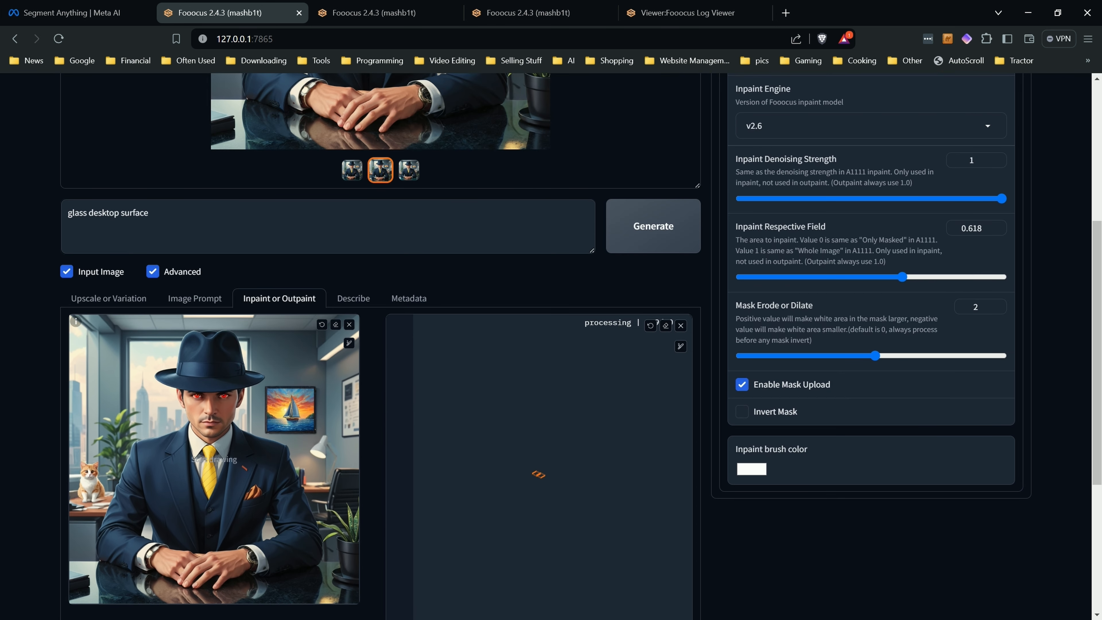
triple_click(254, 229)
type("white har")
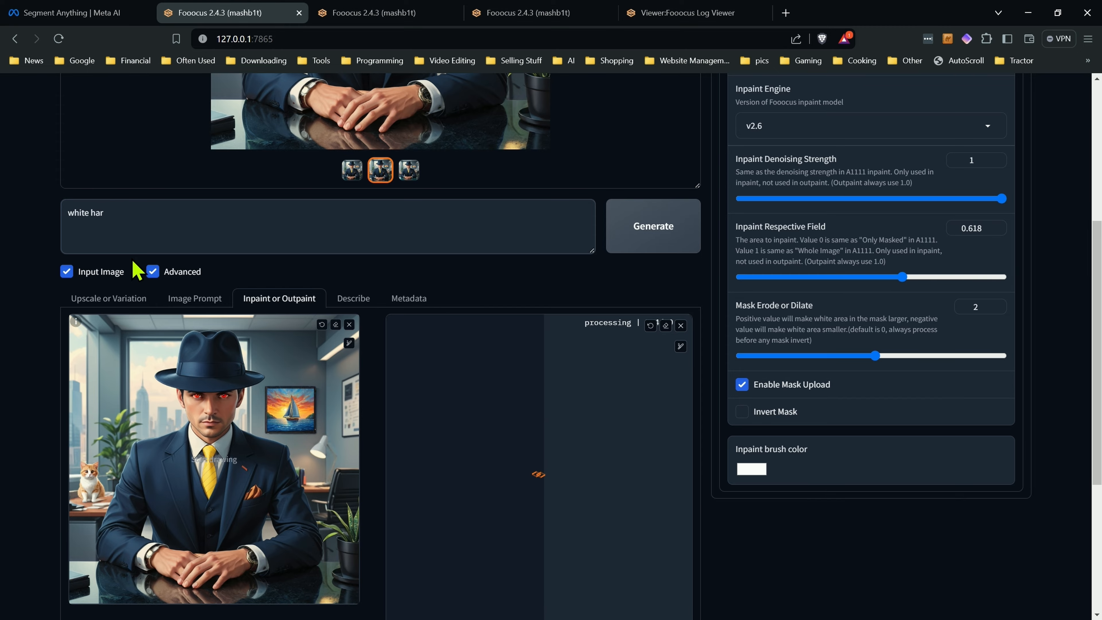
key("BackSpace")
type("t")
key("ctrl+Return")
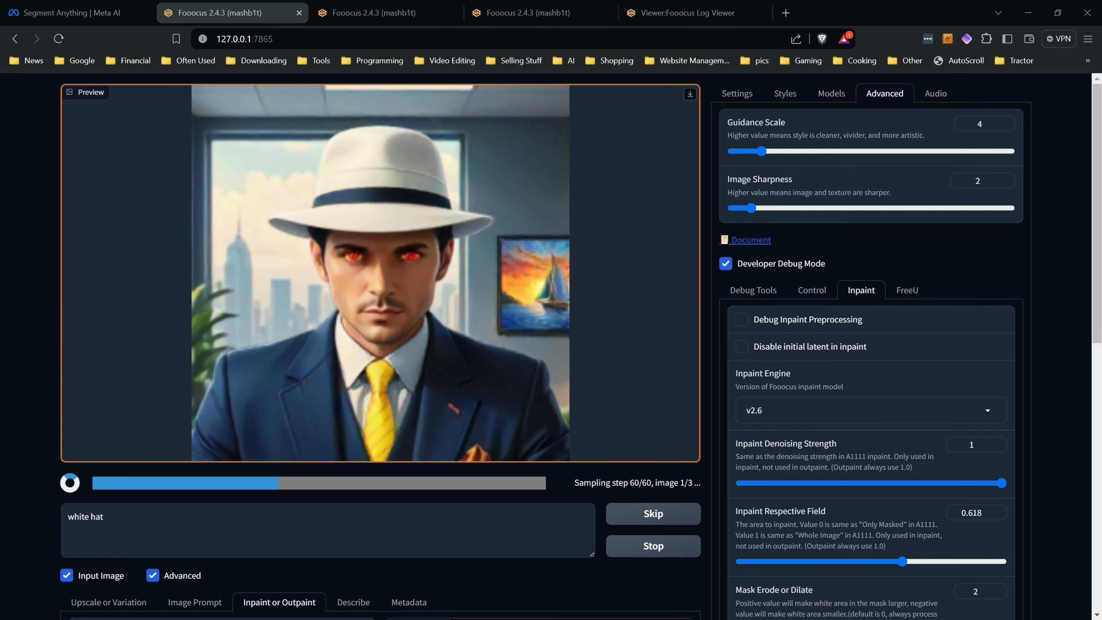
left_click(652, 545)
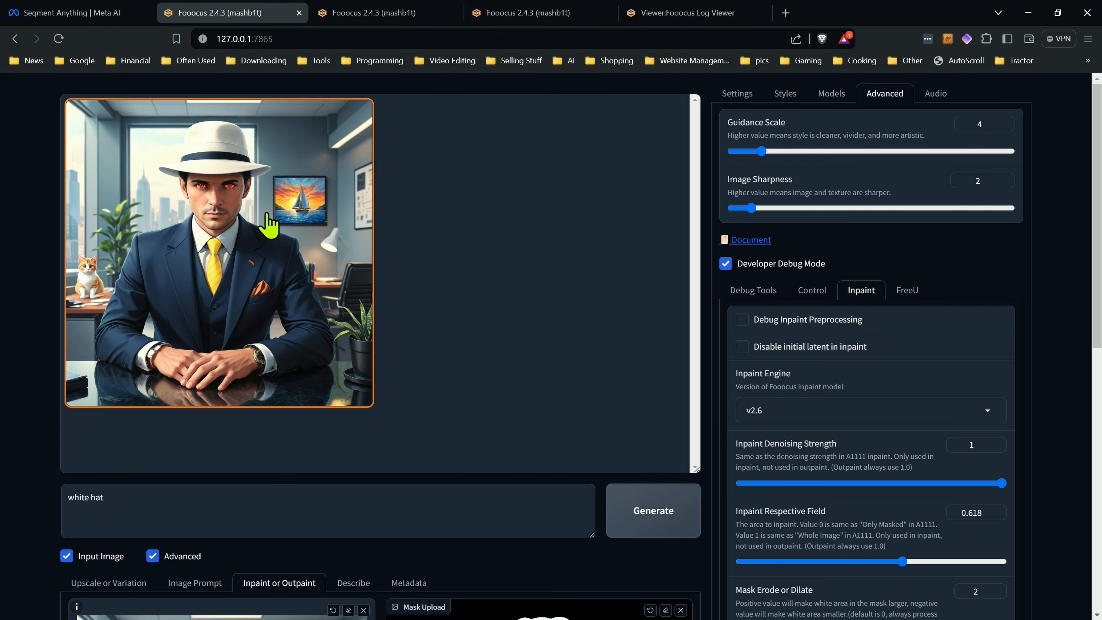
Step: Enlarge the white hat result to inspect it full size, and close the enlarged view
left_click(269, 225)
left_click(446, 308)
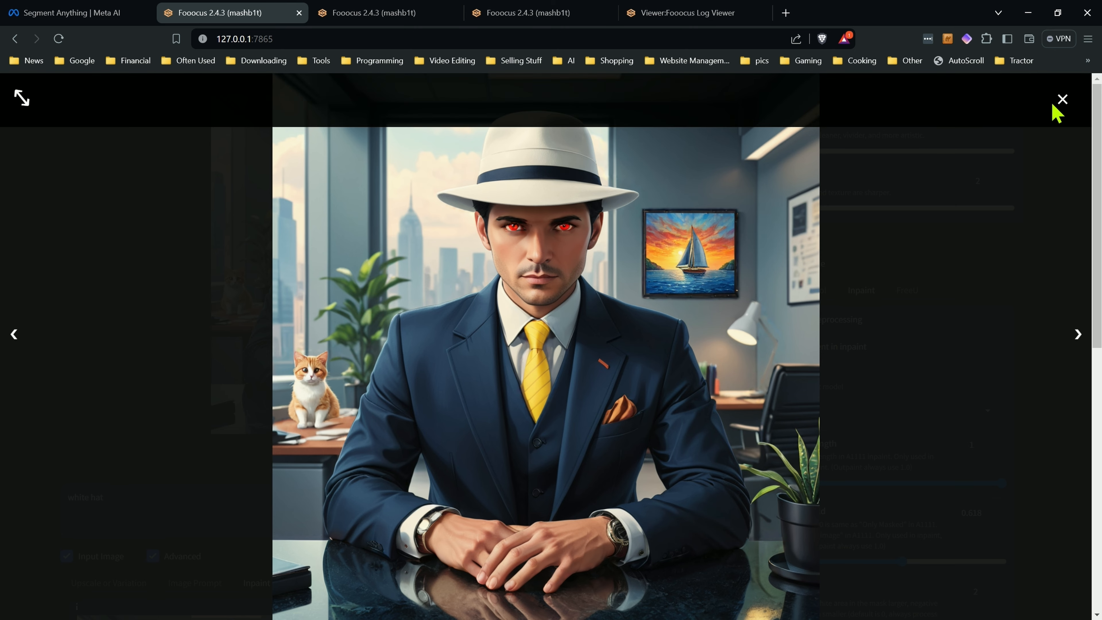
left_click(1062, 99)
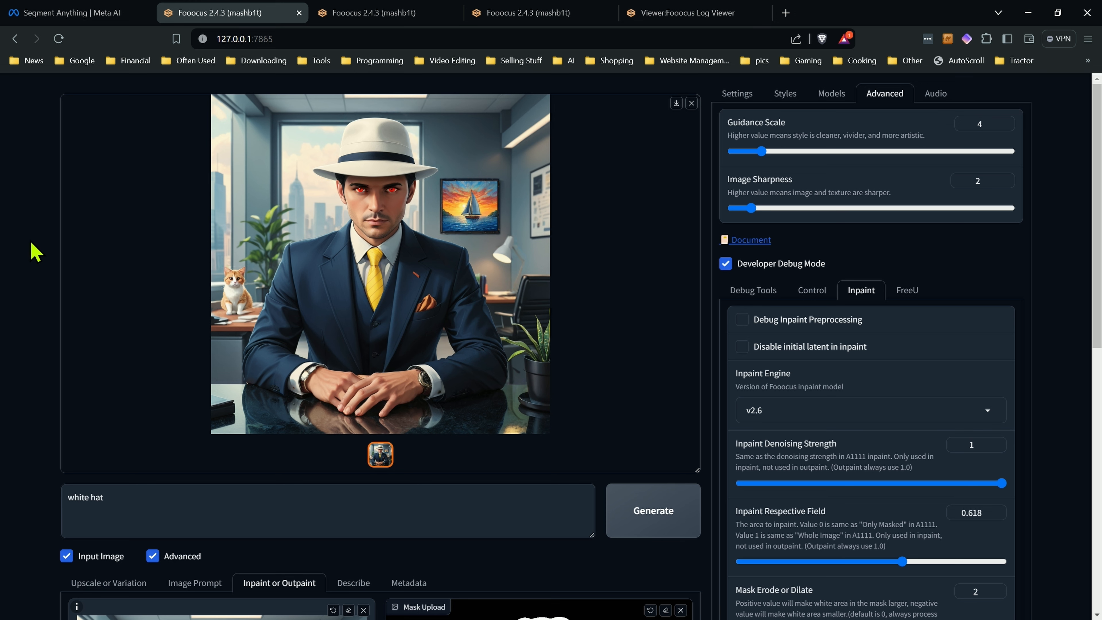
Step: Compare the white hat result with the original input image, the generated hat mask and the inpaint settings
scroll(36, 252, "down", 4)
scroll(58, 260, "up", 4)
scroll(24, 320, "down", 4)
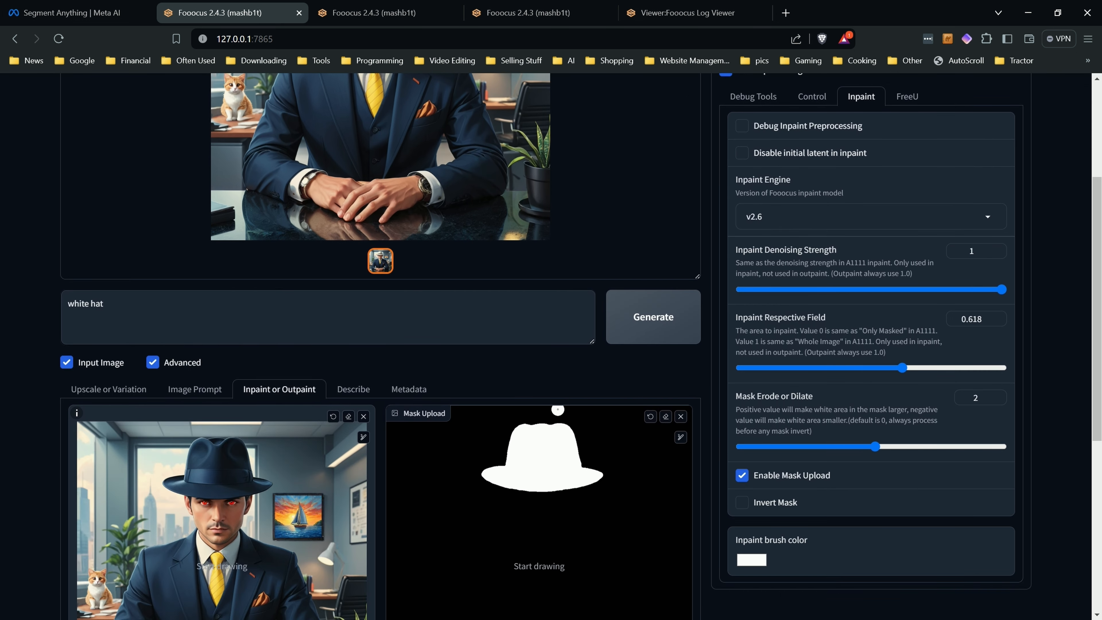
scroll(532, 457, "up", 4)
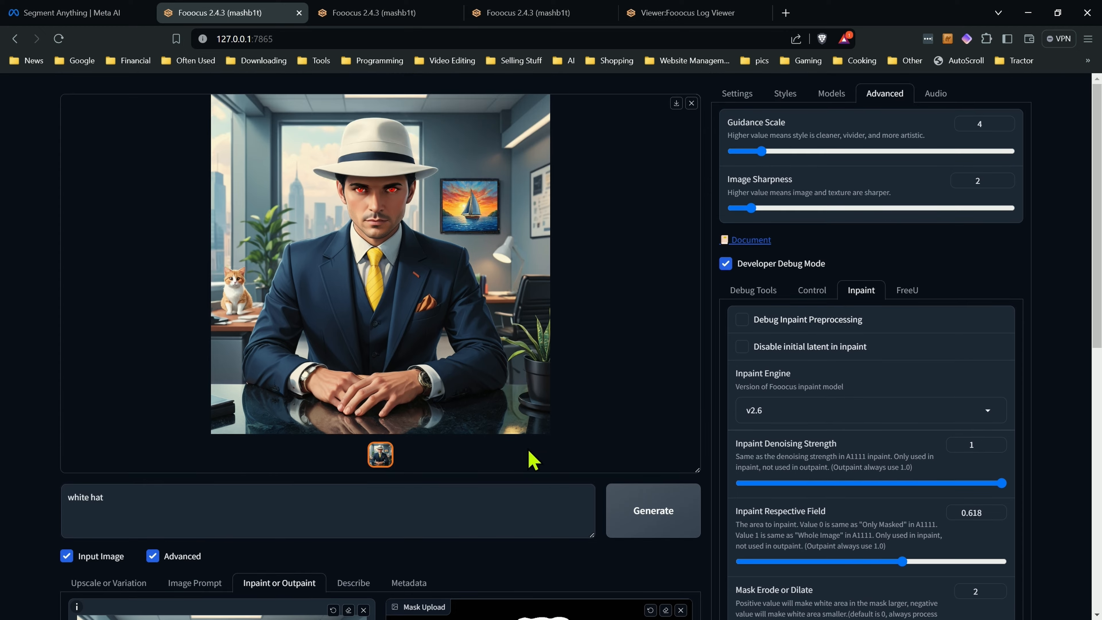
scroll(498, 408, "down", 3)
scroll(498, 408, "down", 2)
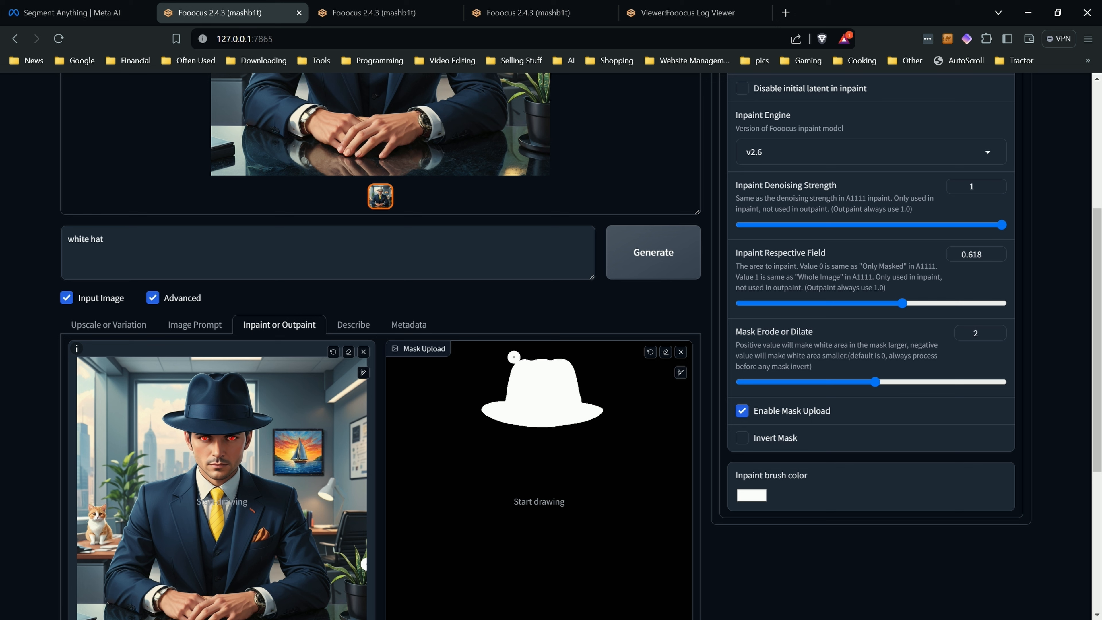
scroll(513, 357, "down", 1)
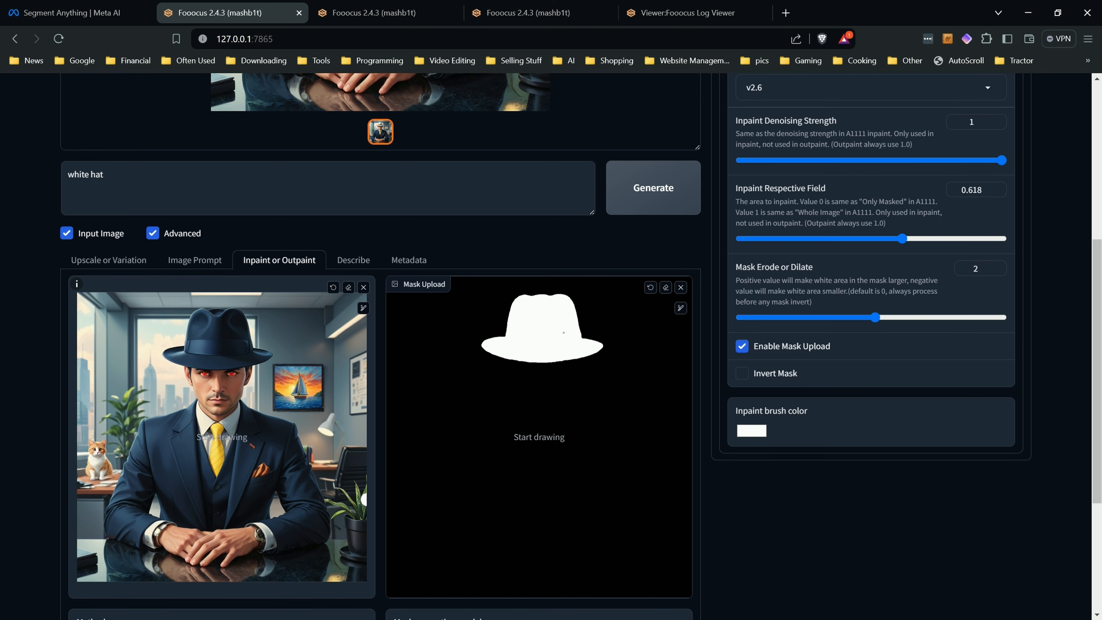
scroll(768, 494, "down", 2)
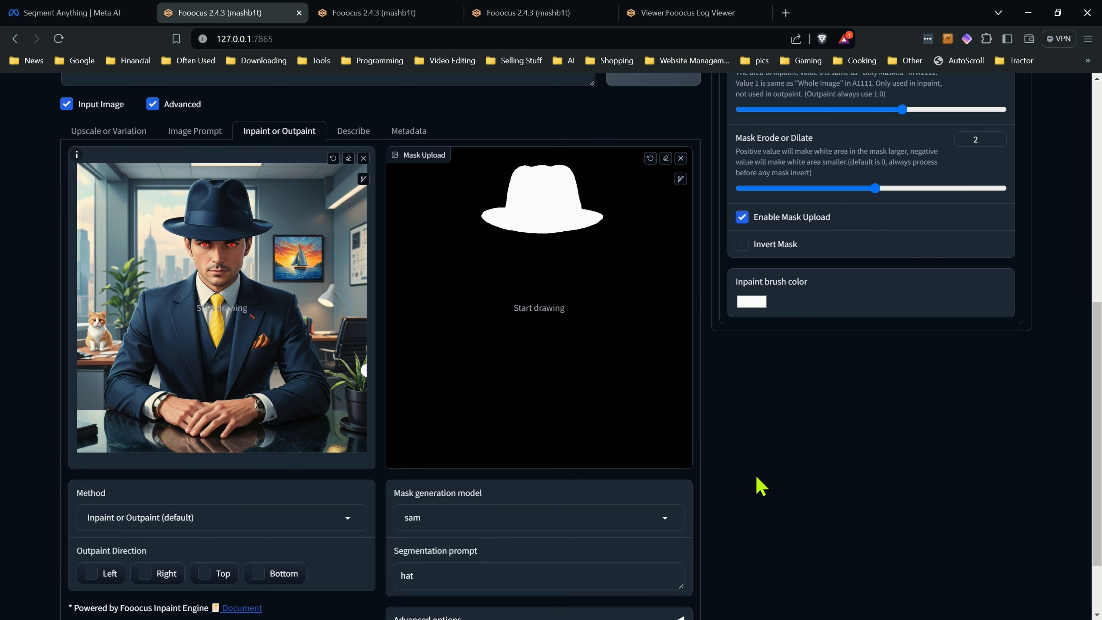
scroll(711, 473, "up", 3)
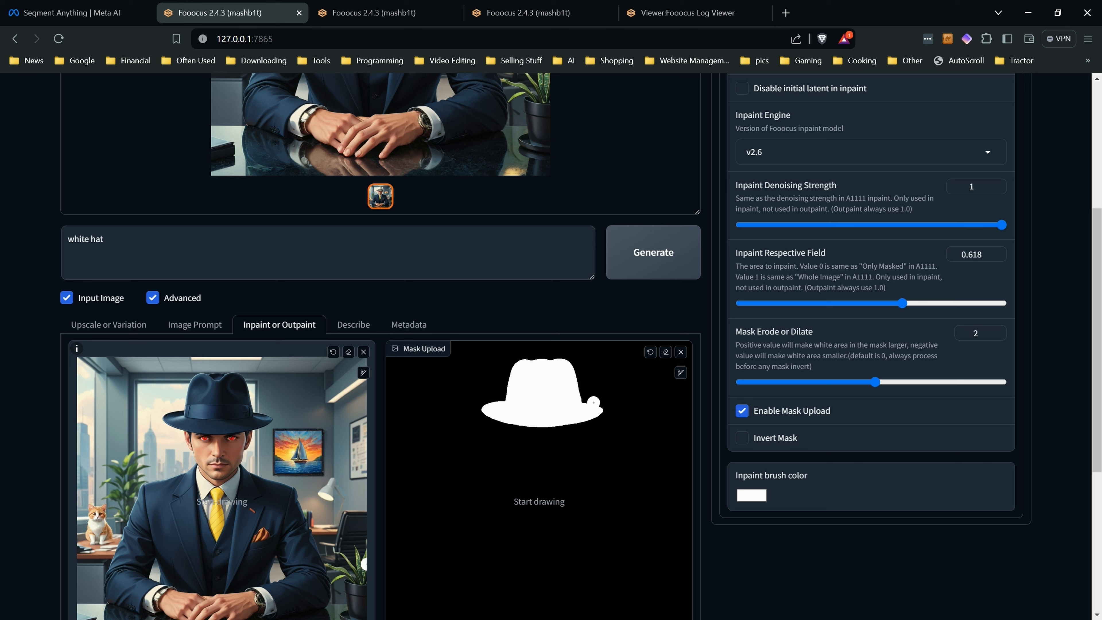
scroll(669, 388, "up", 4)
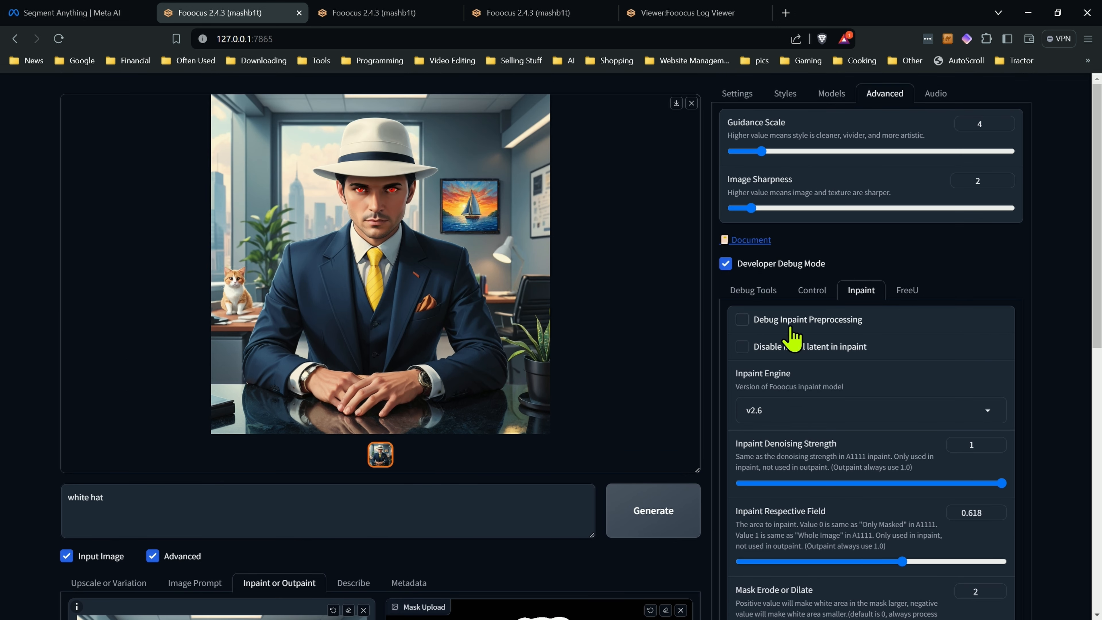
Step: Enable Debug Inpaint Preprocessing, generate with the hat mask and review the preprocessing images
left_click(742, 321)
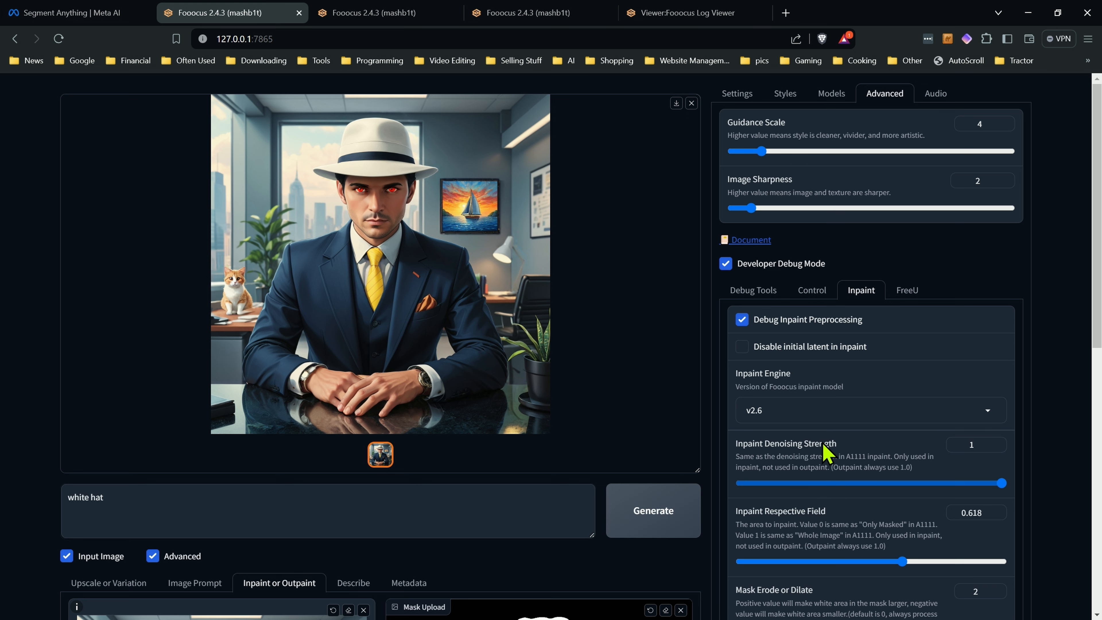
scroll(824, 449, "down", 1)
left_click(654, 447)
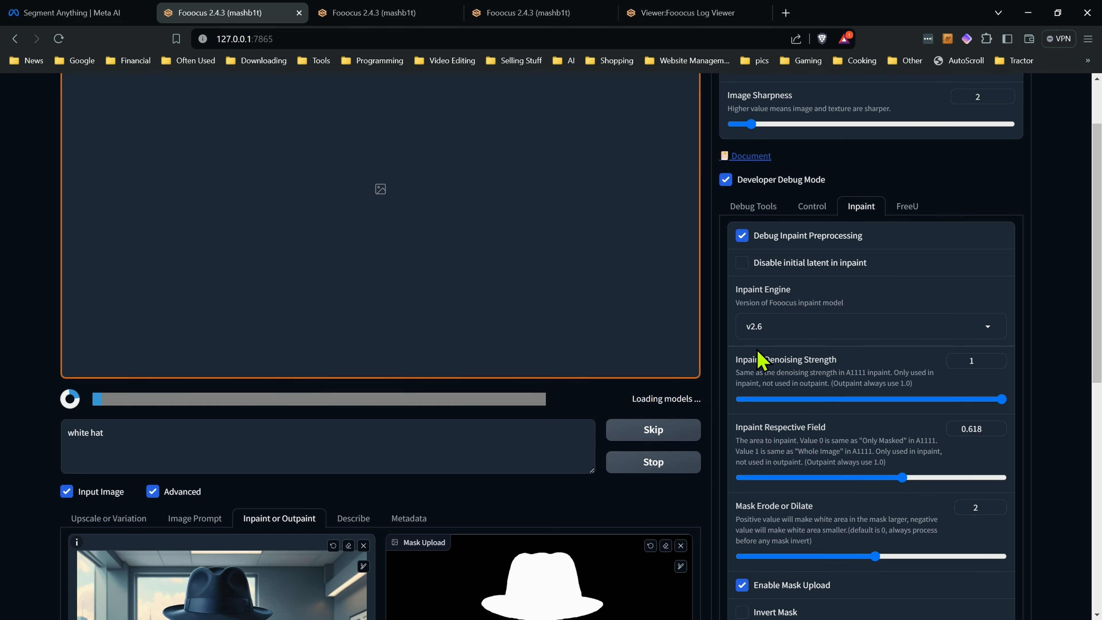
scroll(737, 373, "up", 1)
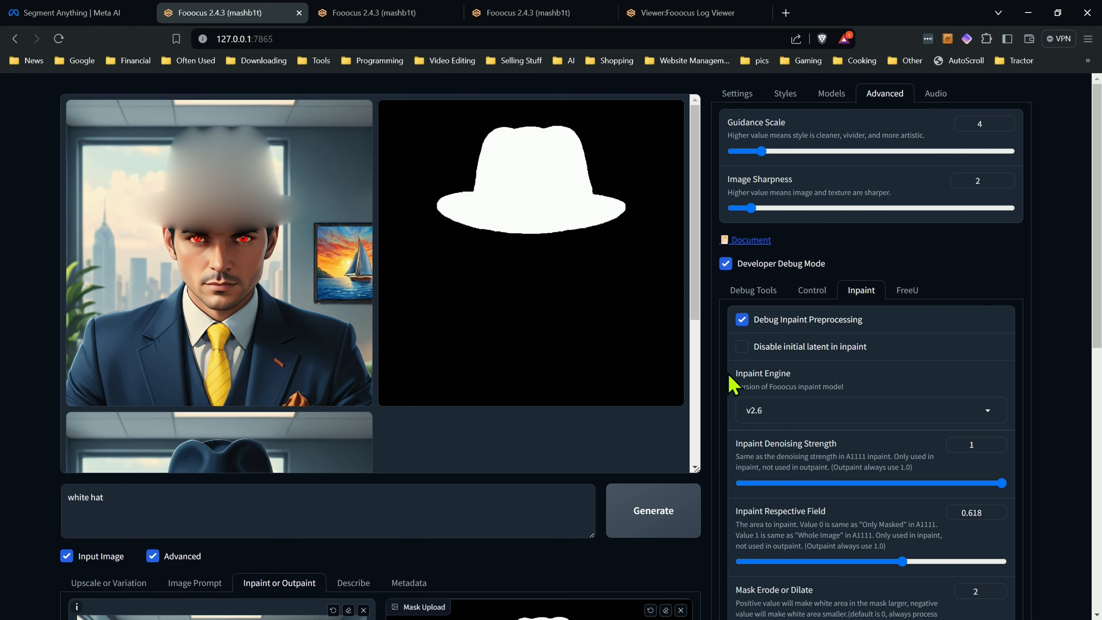
scroll(595, 278, "down", 5)
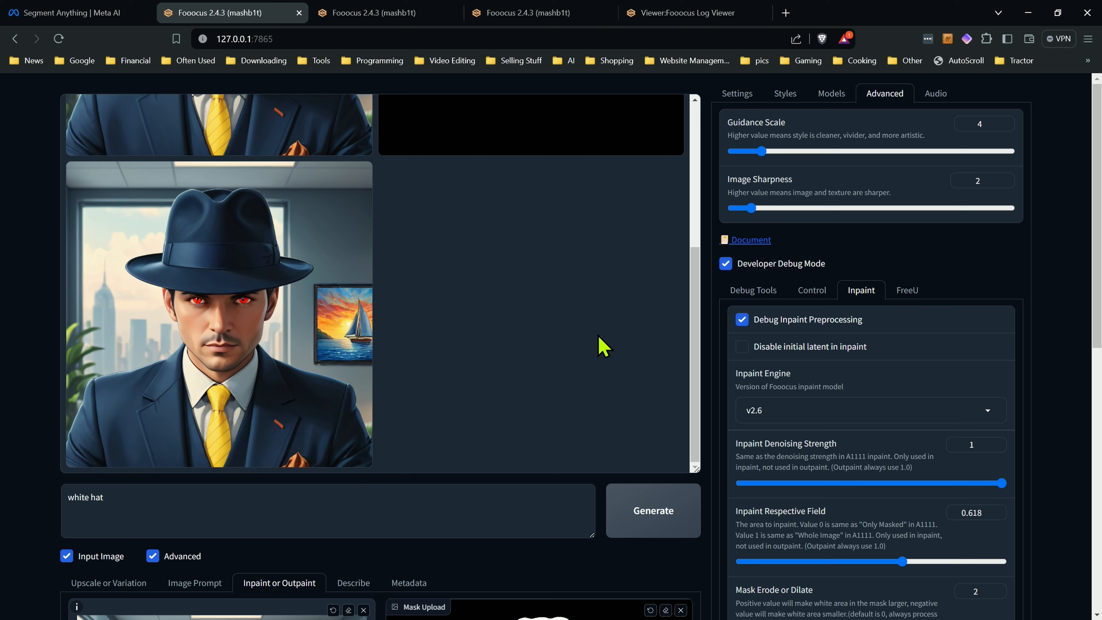
scroll(303, 304, "up", 5)
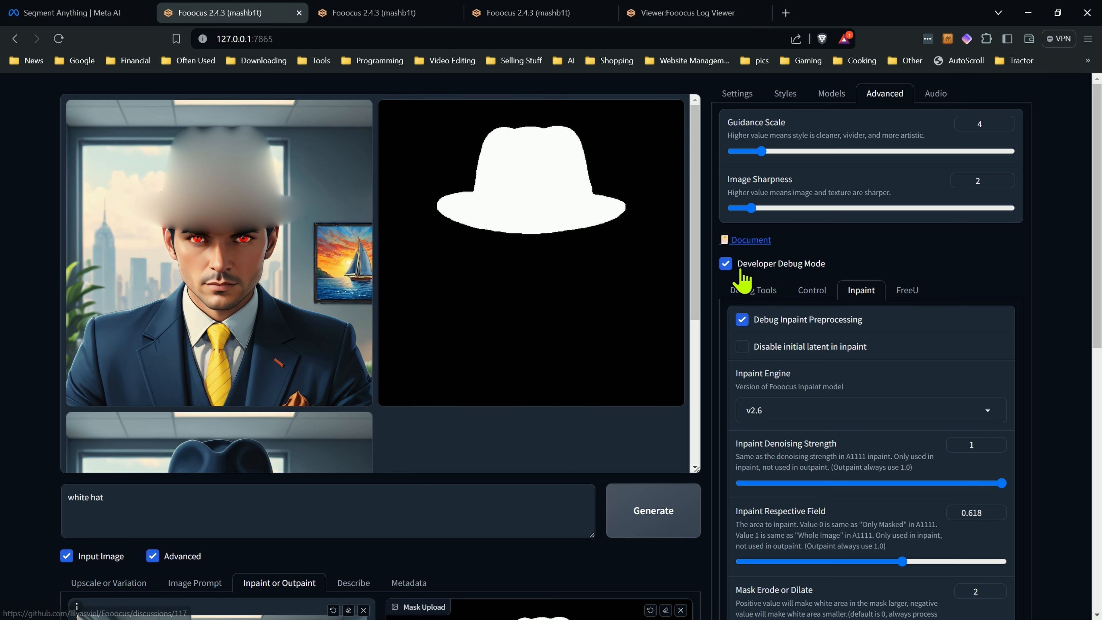
Step: Set Inpaint Respective Field to 1 and generate the debug preprocessing images again
scroll(772, 325, "down", 3)
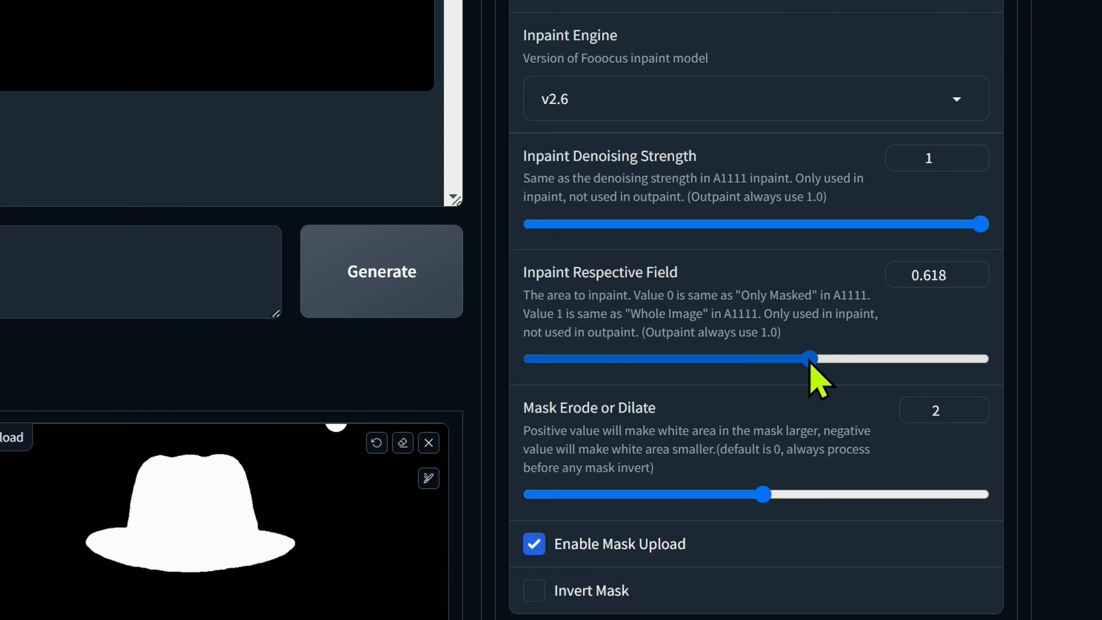
left_click_drag(908, 434, 949, 431)
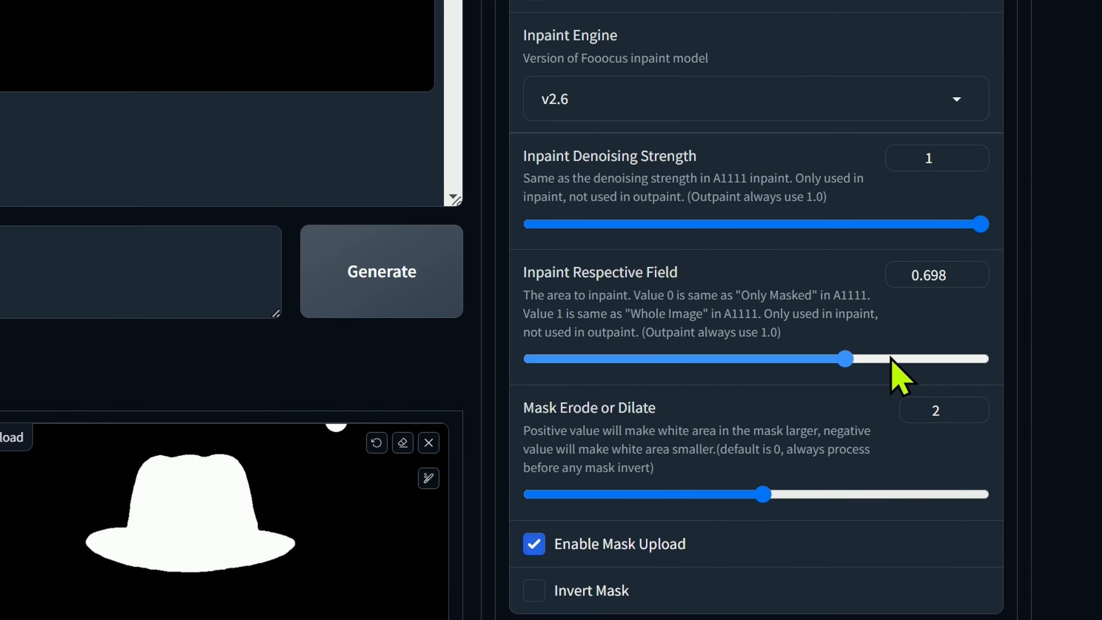
left_click_drag(890, 357, 1040, 366)
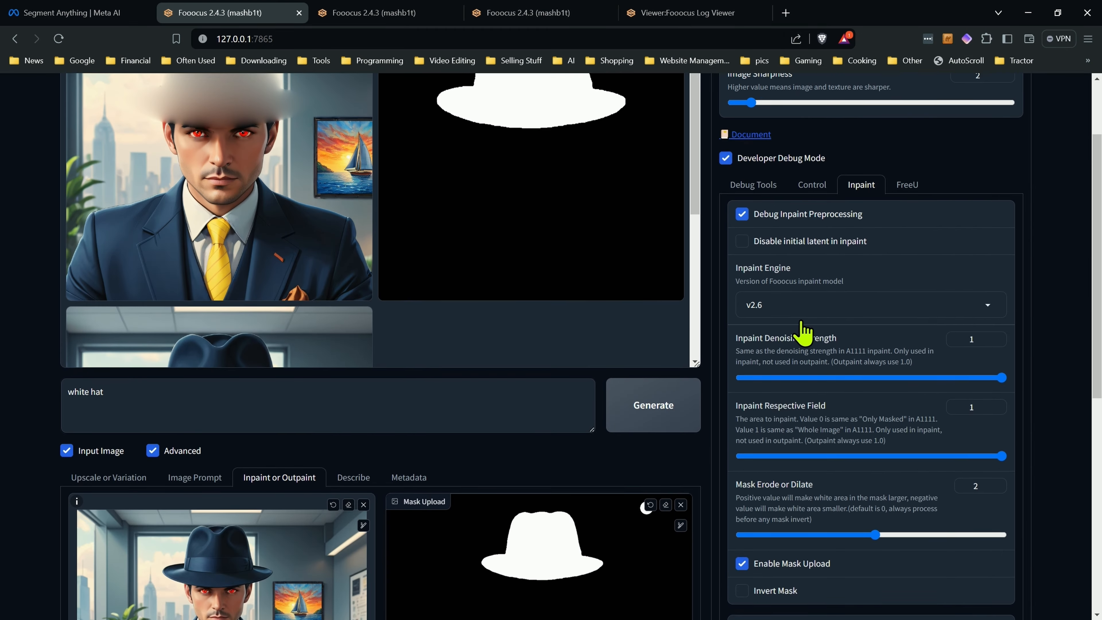
scroll(803, 332, "up", 2)
left_click(644, 510)
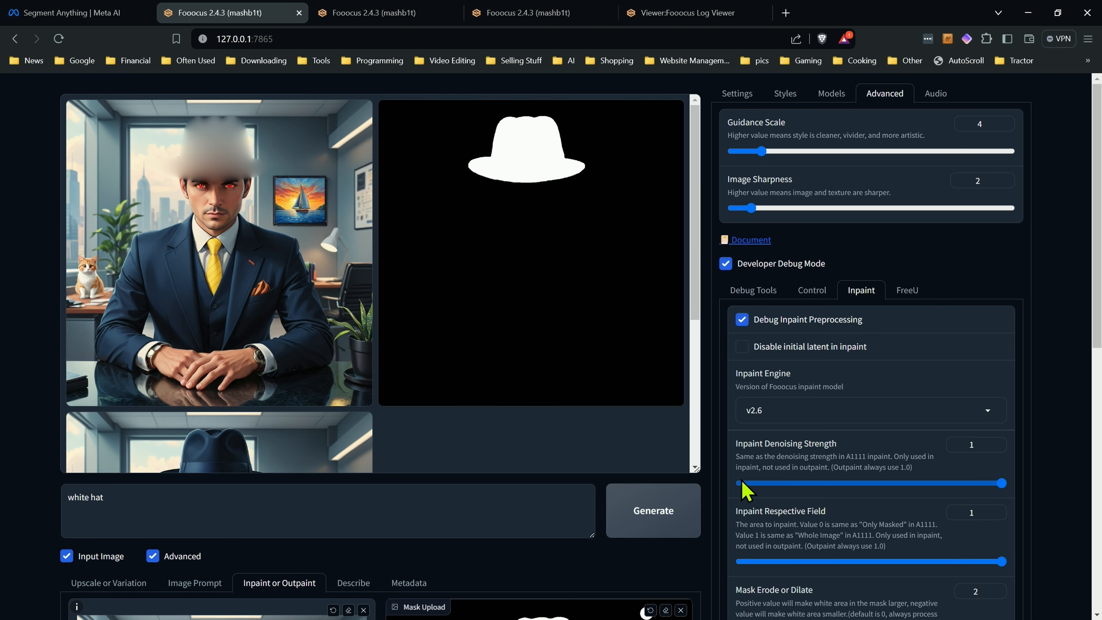
Step: Open the black-and-white hat mask from the debug results and download it as an image file
left_click(613, 217)
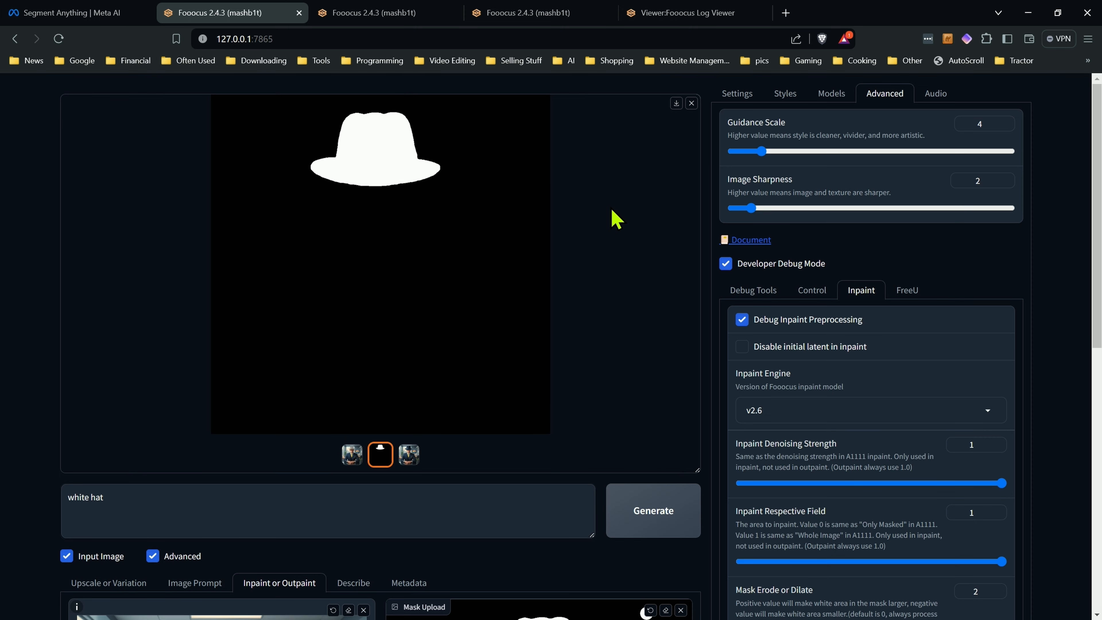
left_click(677, 104)
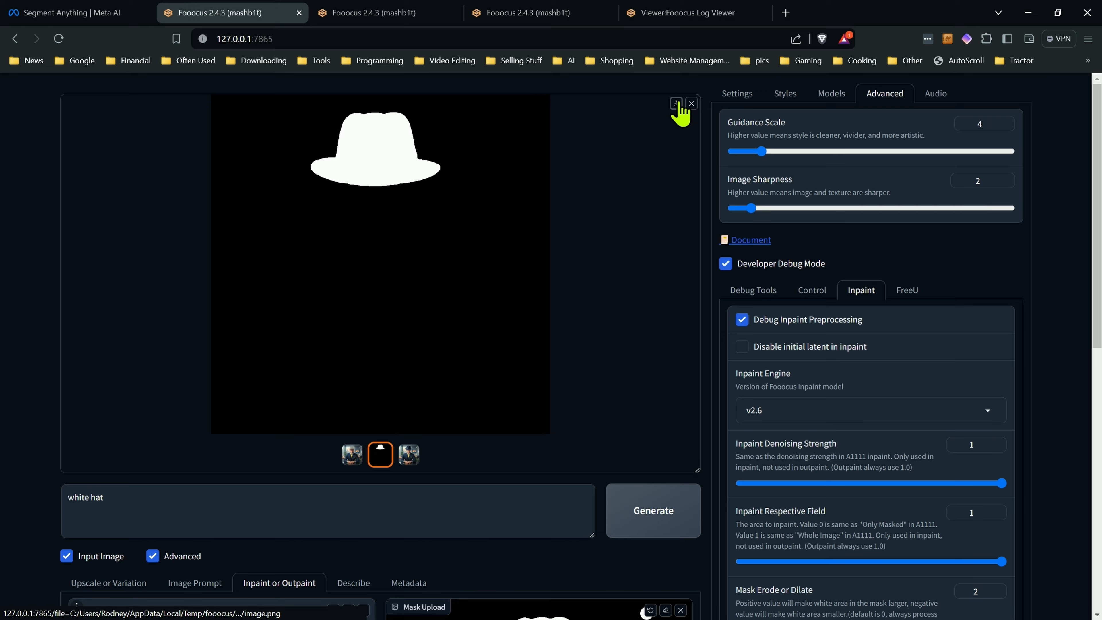
left_click(520, 559)
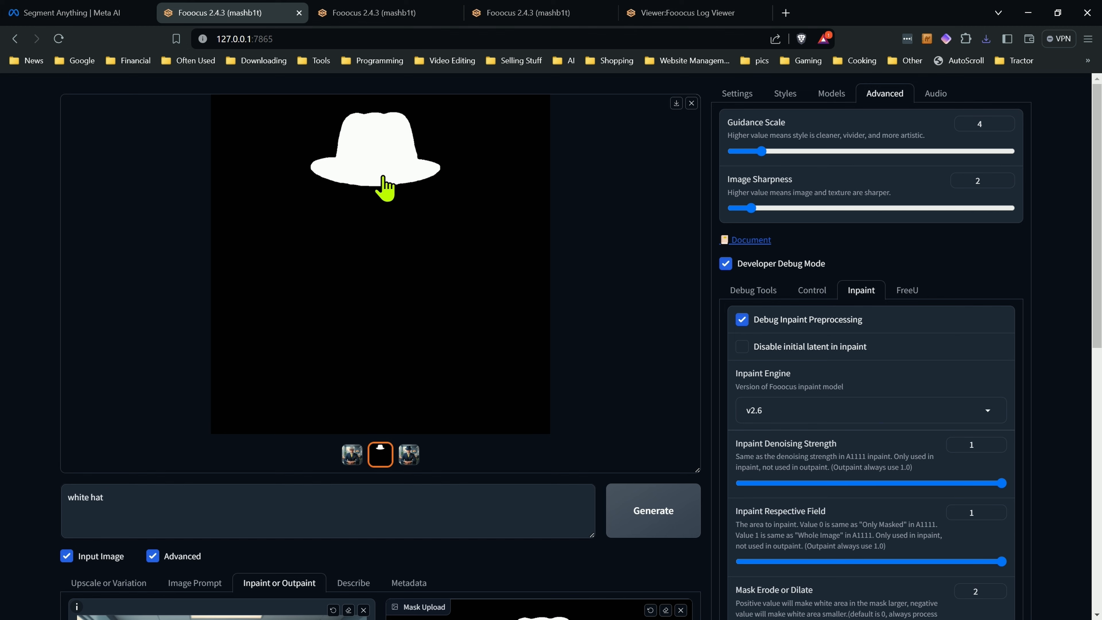
Step: Remove the hat mask from the mask upload area
scroll(669, 395, "down", 1)
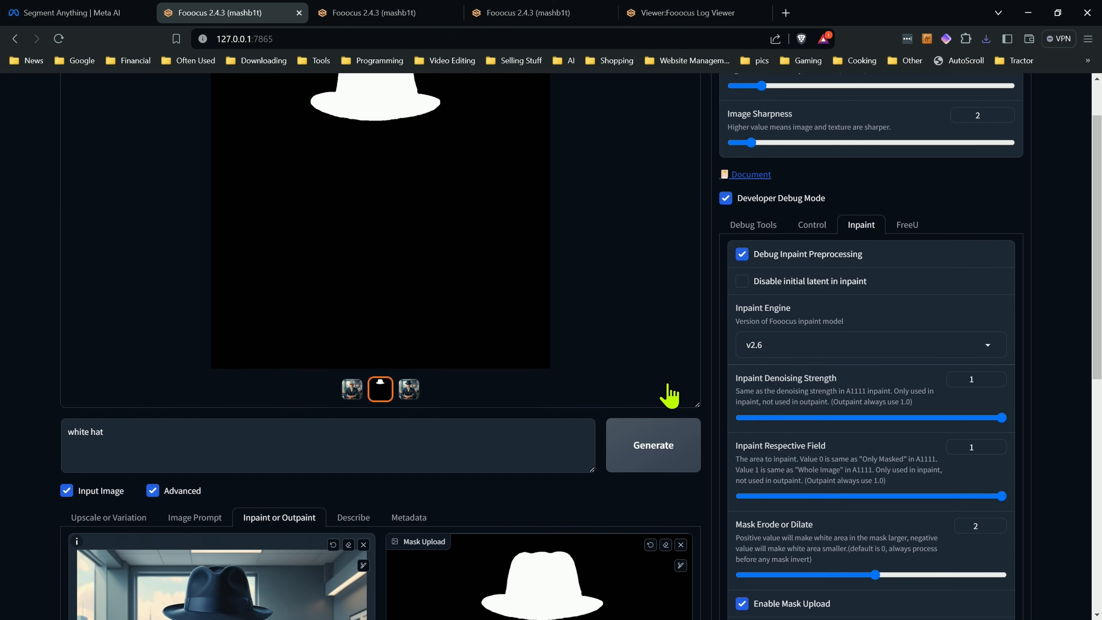
scroll(669, 395, "down", 3)
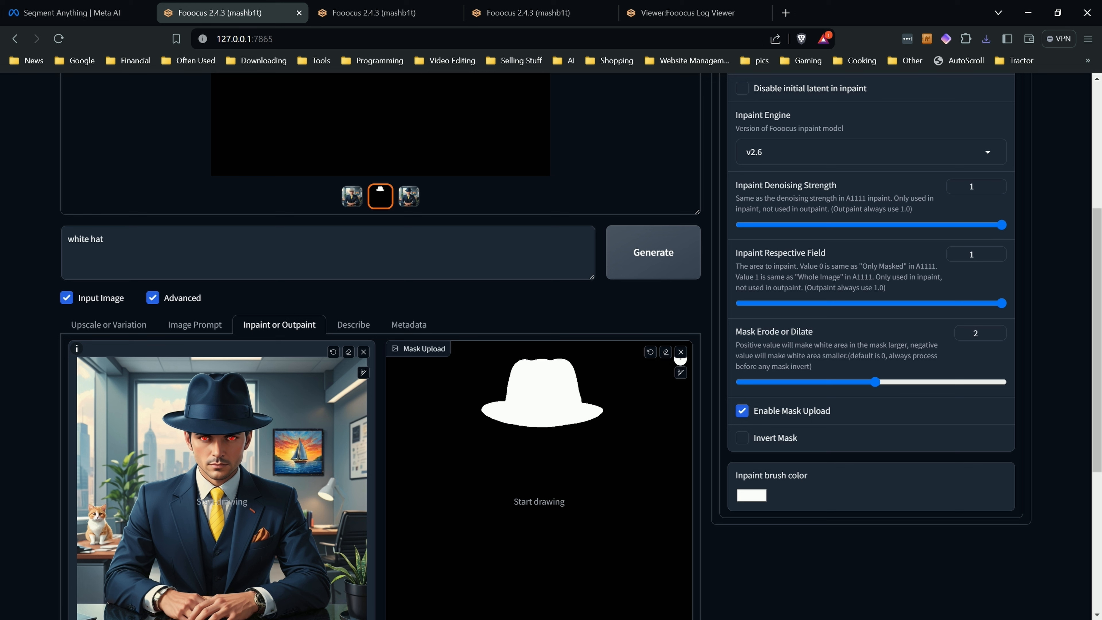
left_click(680, 352)
scroll(712, 411, "down", 2)
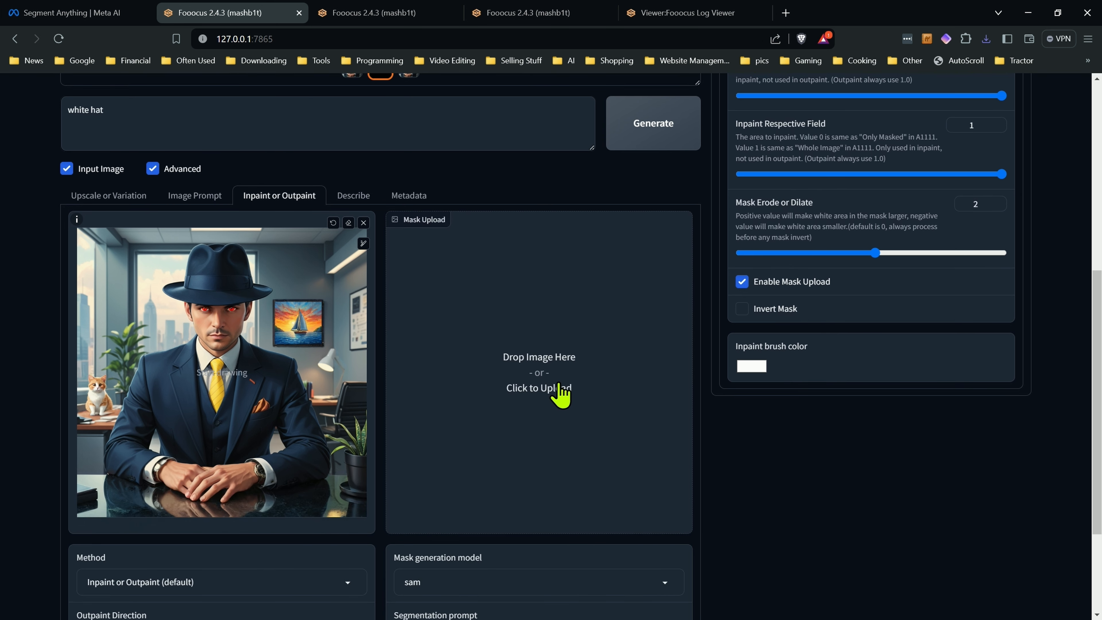
Step: Review the mask upload area, the mask generation options, the hat mask result and the inpaint debug settings
scroll(607, 382, "up", 3)
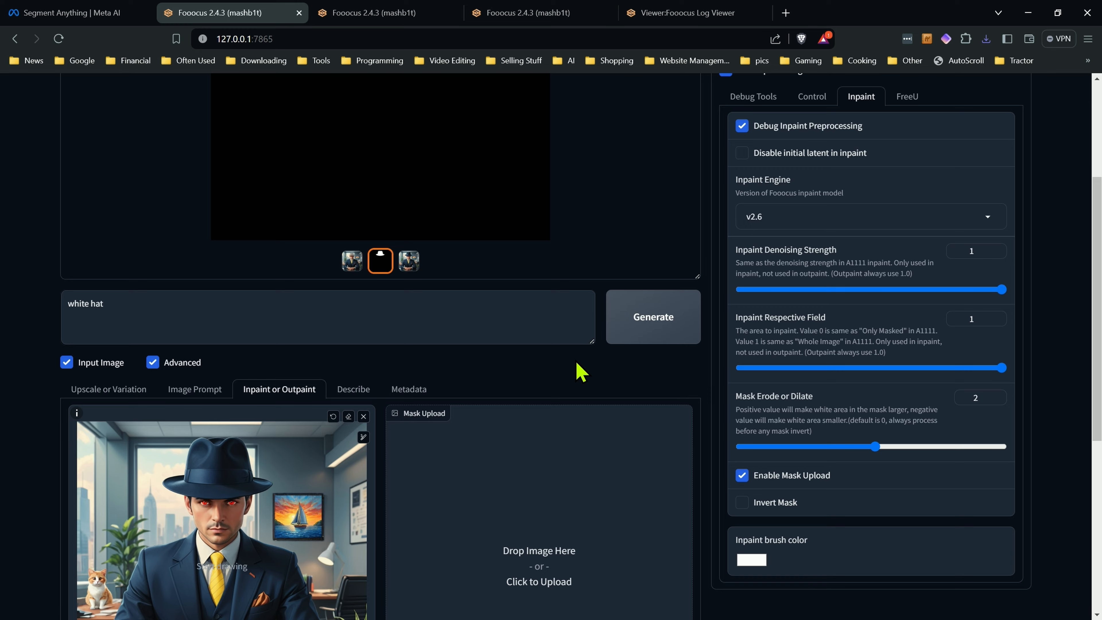
scroll(573, 369, "down", 2)
scroll(563, 373, "down", 1)
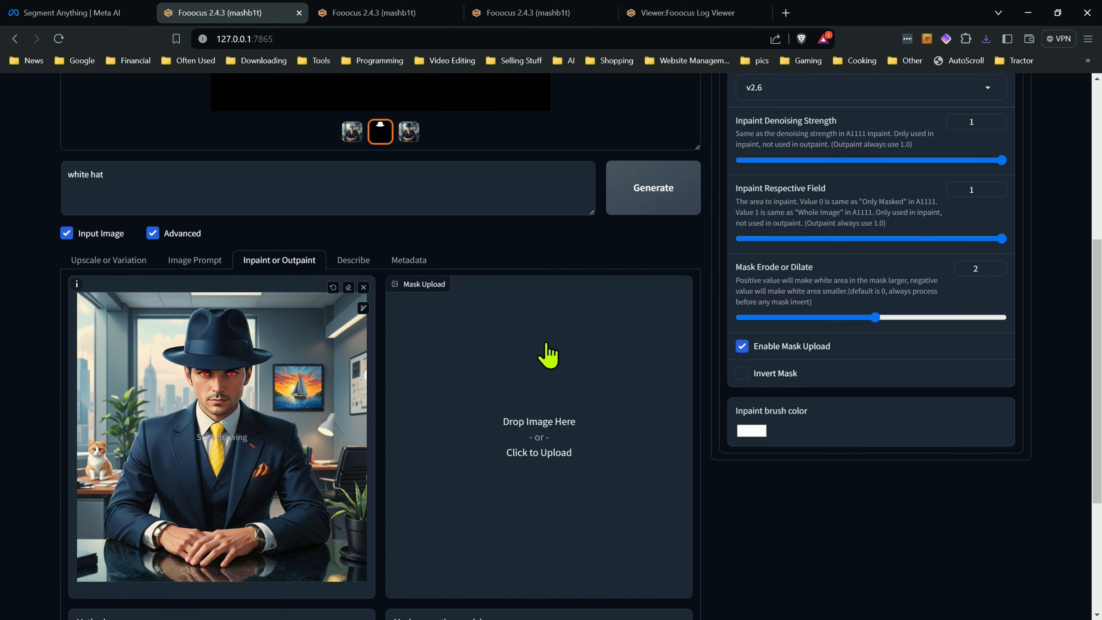
scroll(547, 354, "down", 3)
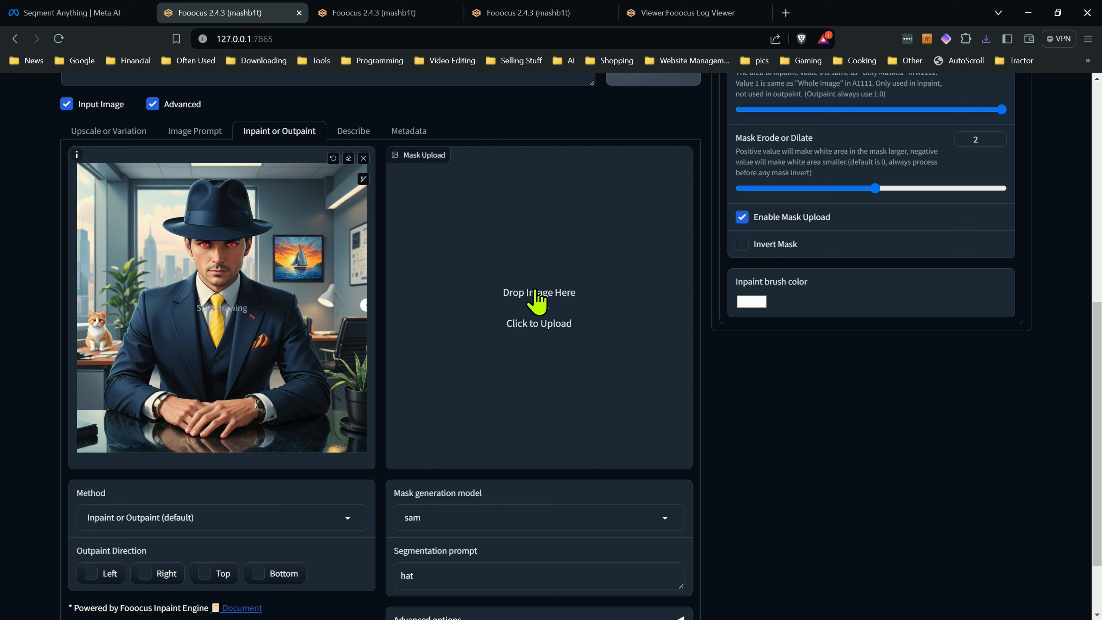
scroll(535, 299, "up", 8)
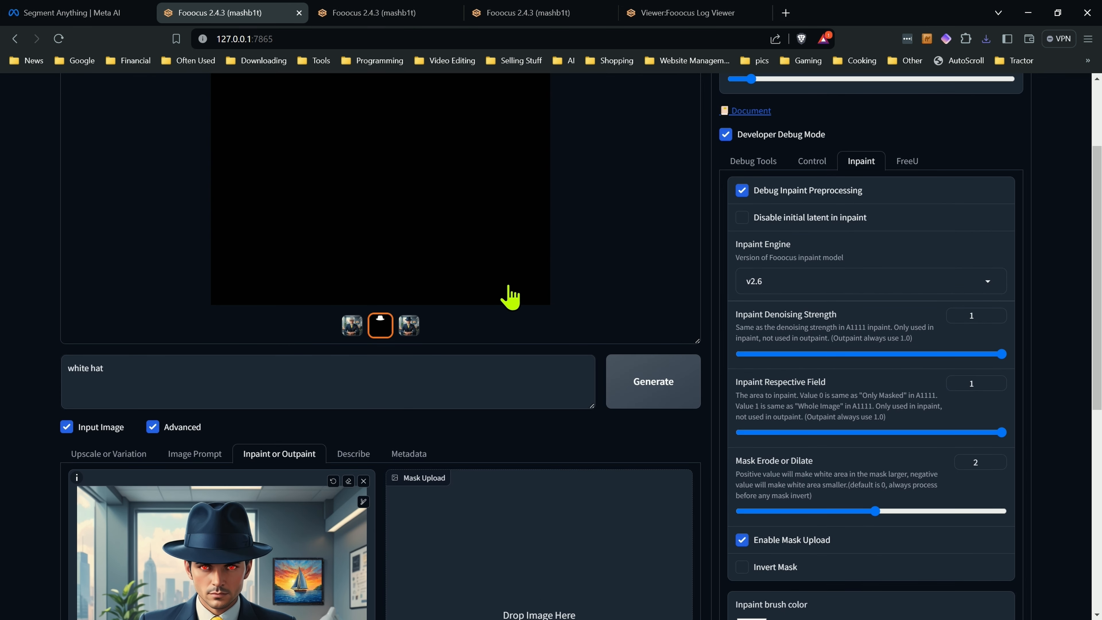
scroll(504, 298, "up", 1)
scroll(615, 306, "up", 2)
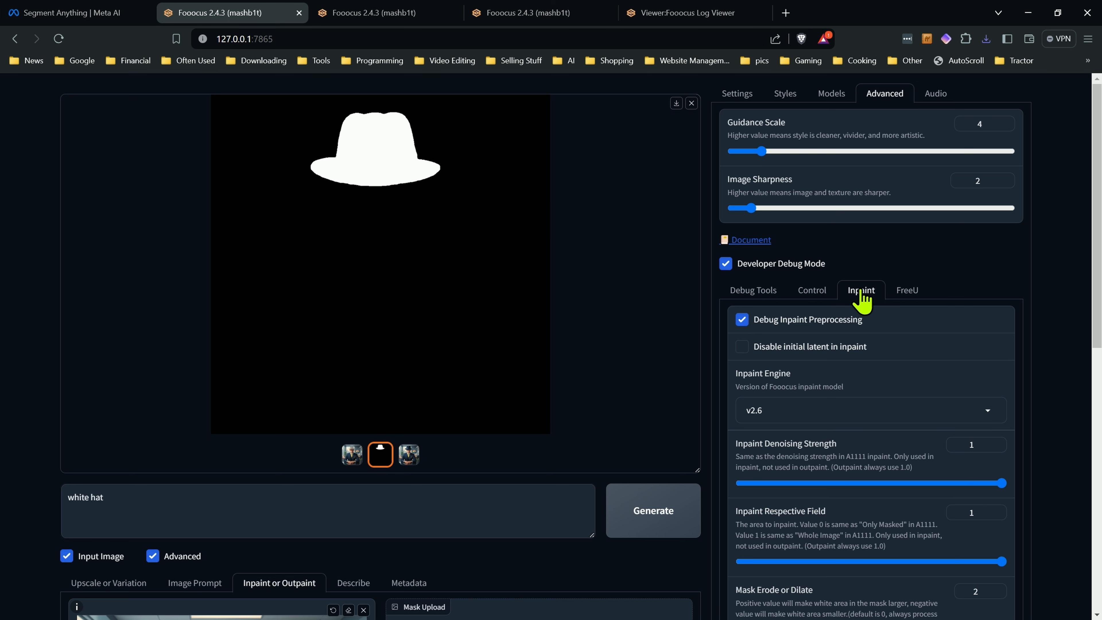
scroll(841, 260, "down", 5)
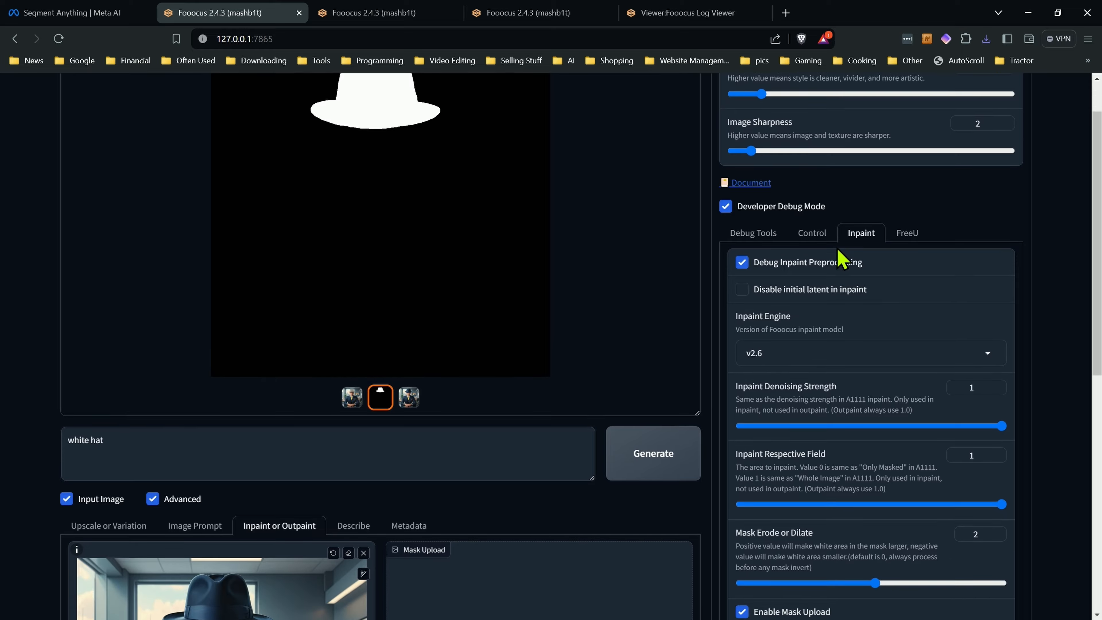
scroll(663, 214, "up", 5)
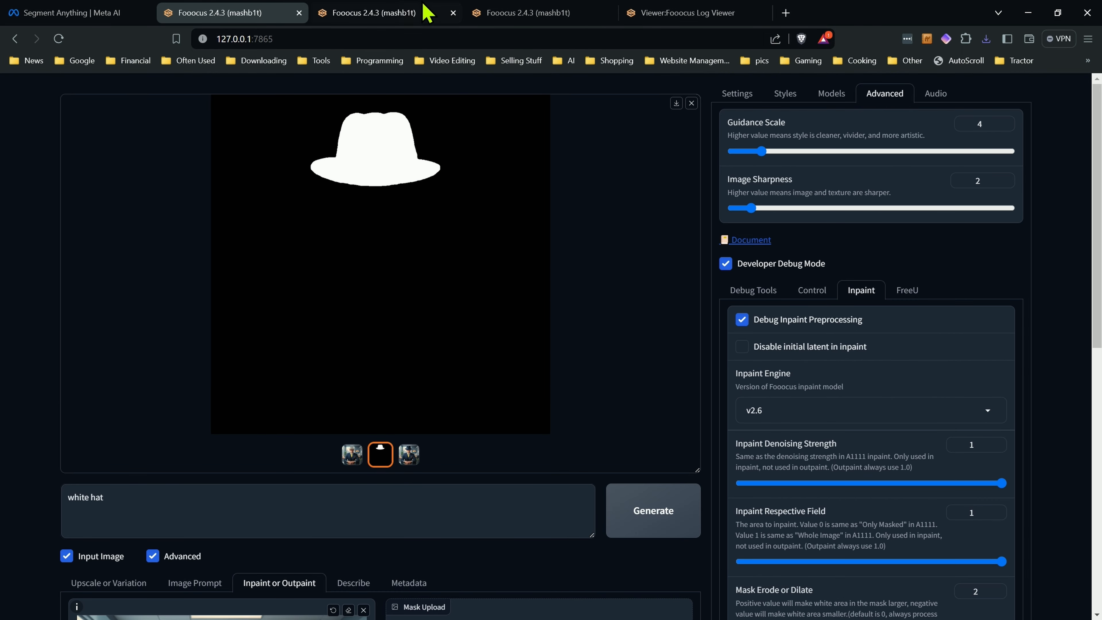
Step: In the session with the woman in the yellow hat, set the segmentation prompt to "yellow dress" and generate a mask with sam_vit_b_01ec64
left_click(425, 12)
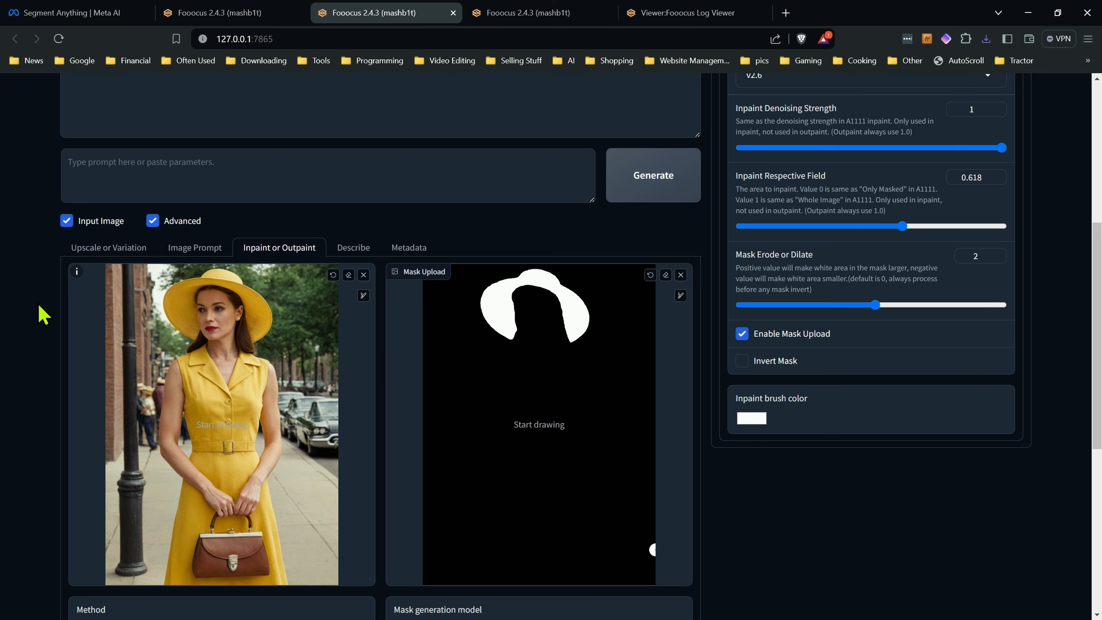
scroll(43, 314, "down", 5)
scroll(460, 372, "down", 1)
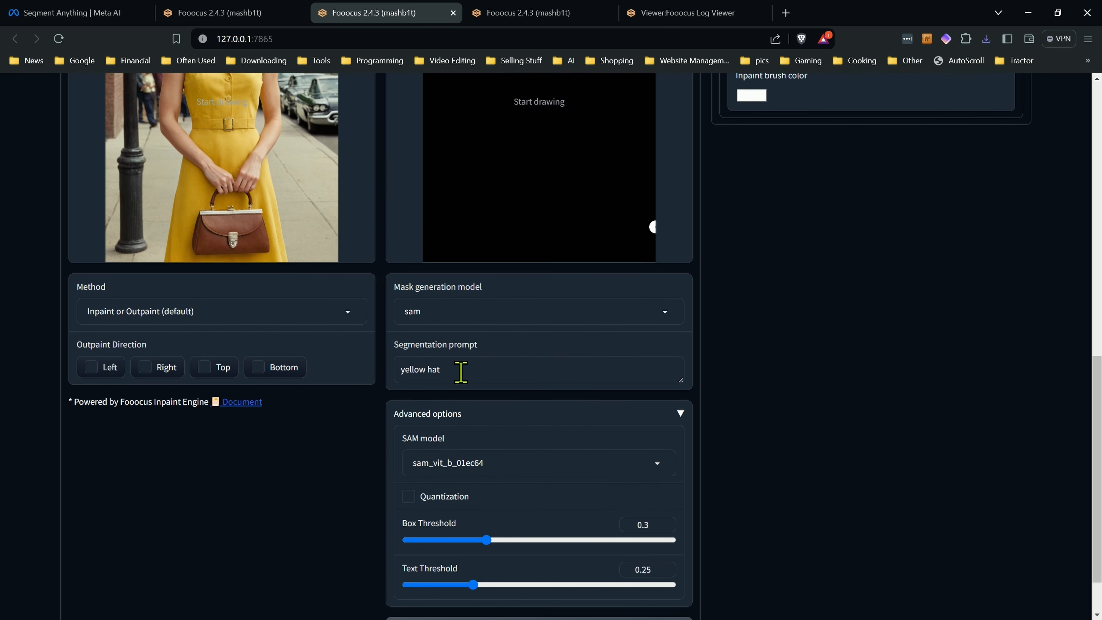
left_click(461, 372)
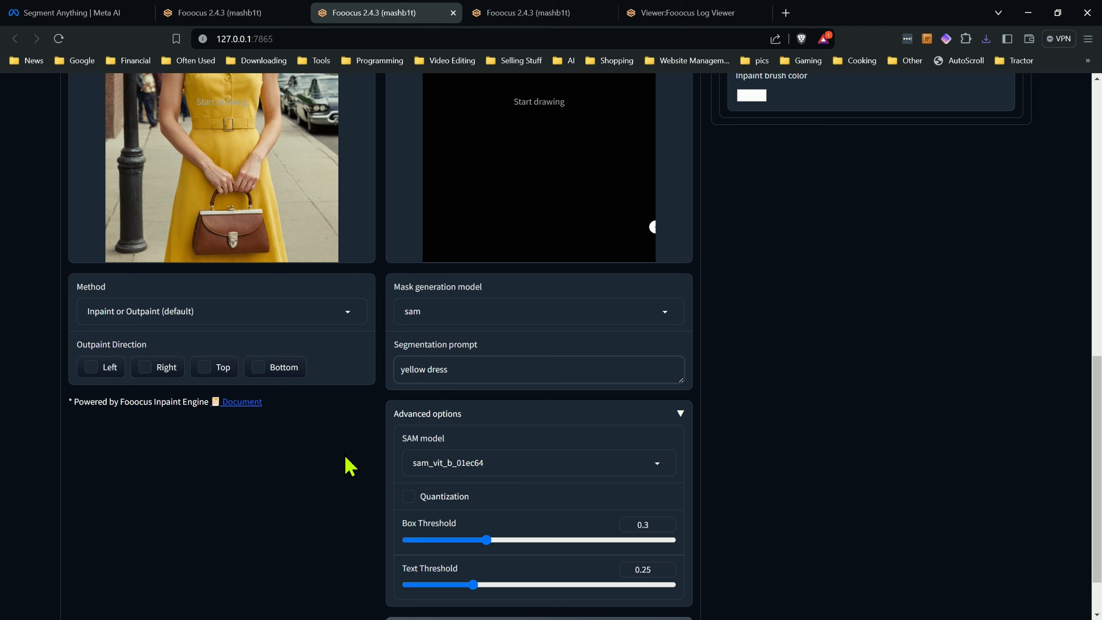
scroll(350, 467, "down", 1)
left_click(530, 566)
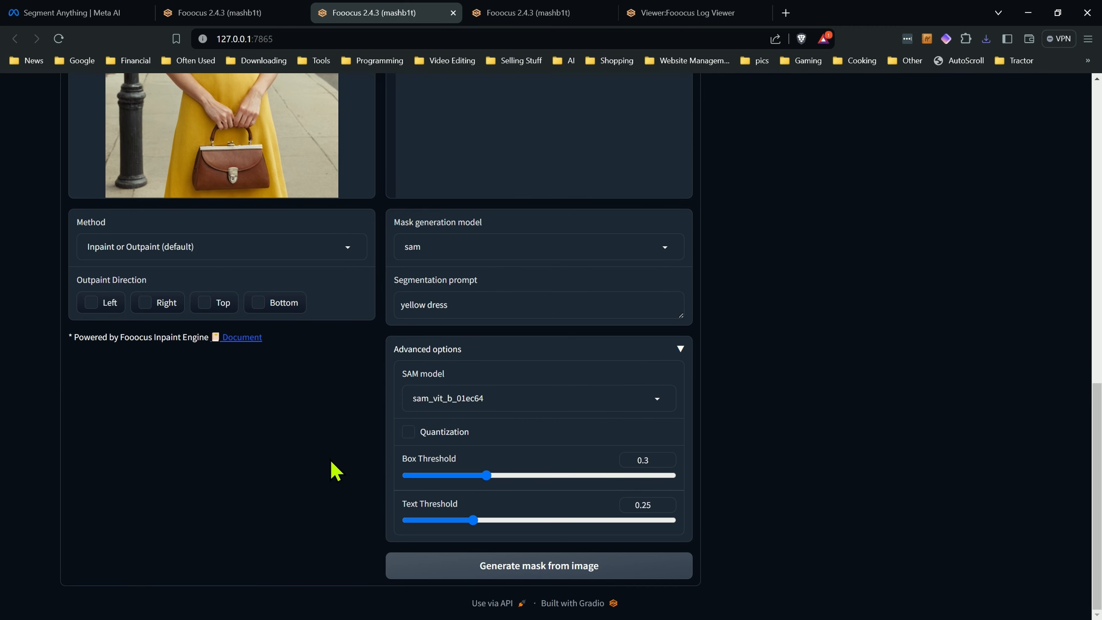
scroll(260, 412, "up", 5)
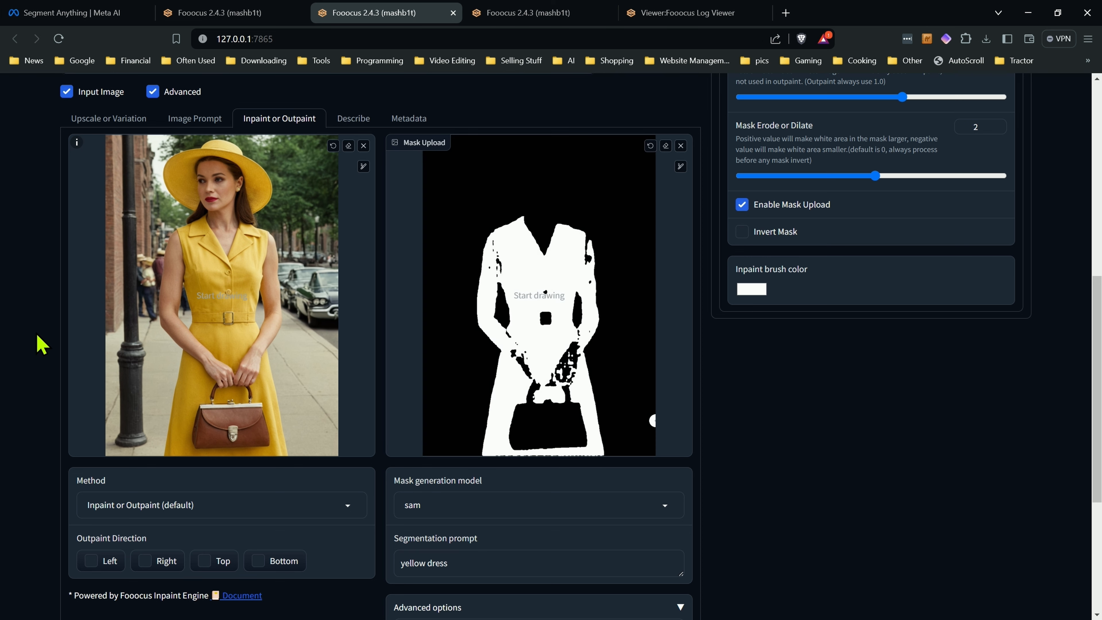
Step: Change the SAM model to sam_vit_h_4b8939 and regenerate the yellow dress mask from the image
scroll(485, 431, "down", 3)
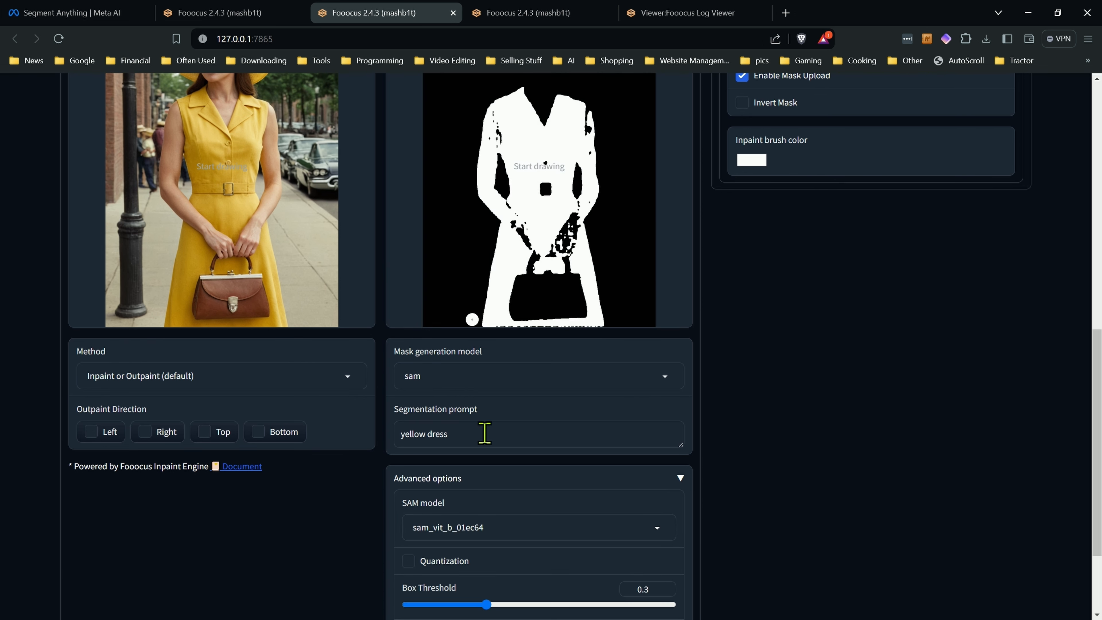
left_click(510, 525)
left_click(485, 479)
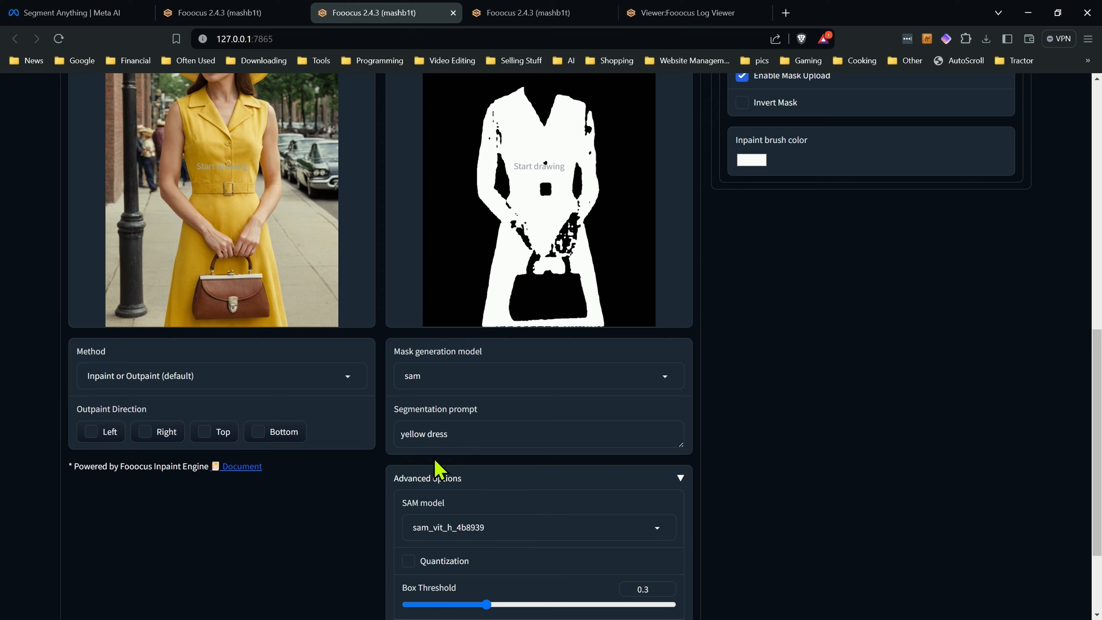
scroll(477, 521, "down", 3)
left_click(523, 588)
scroll(323, 498, "up", 5)
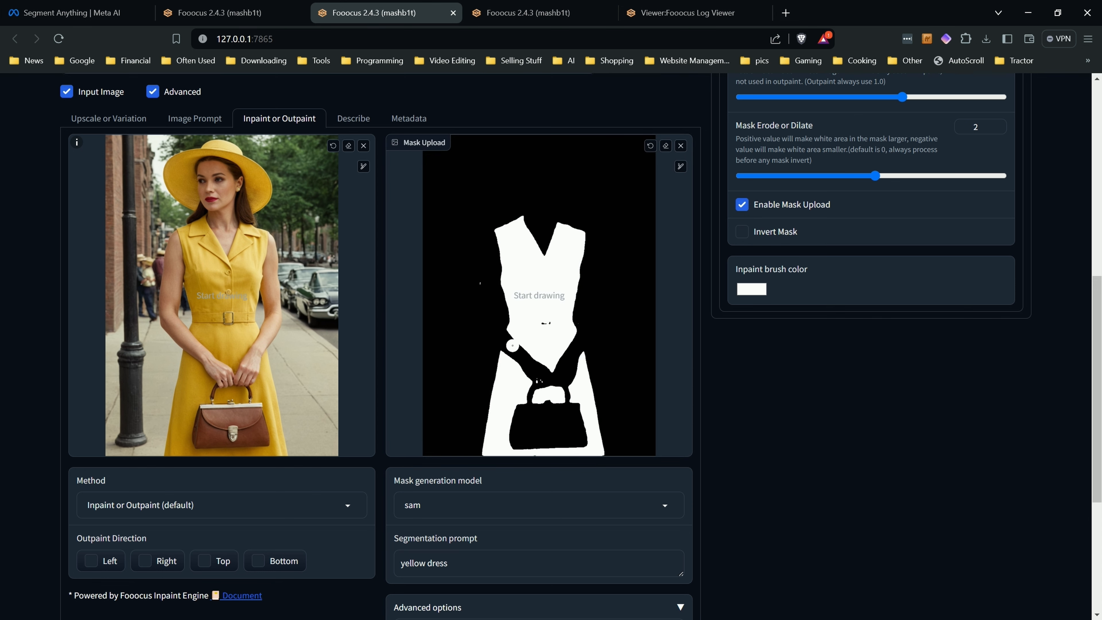
Step: Enter "blue dress" as the main prompt and generate the inpainted images using the dress mask
scroll(409, 450, "down", 3)
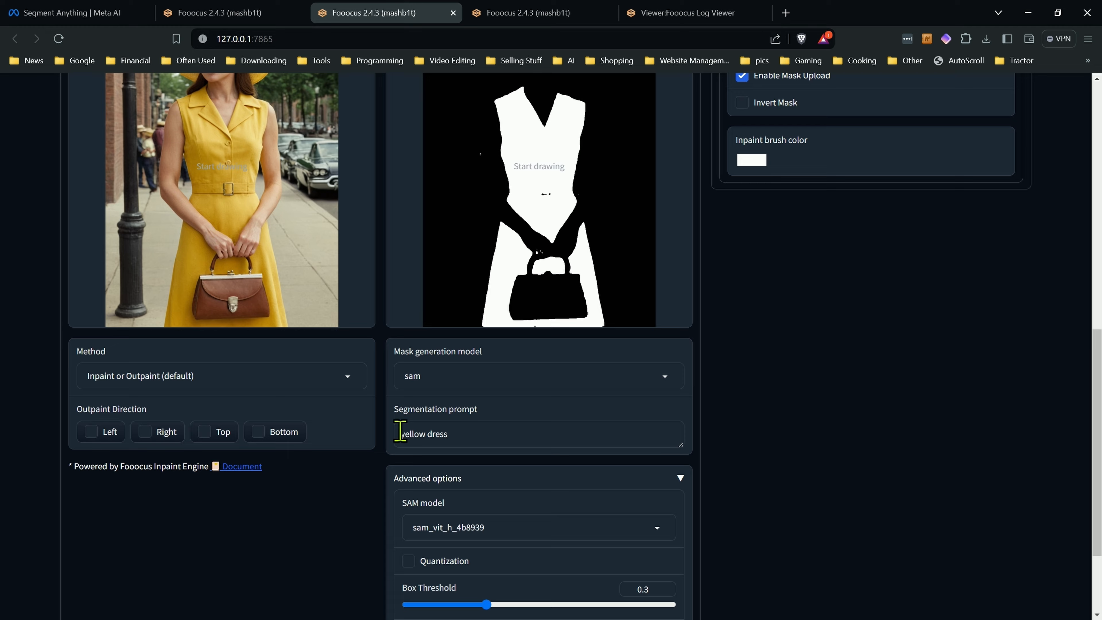
scroll(399, 431, "up", 9)
left_click(278, 312)
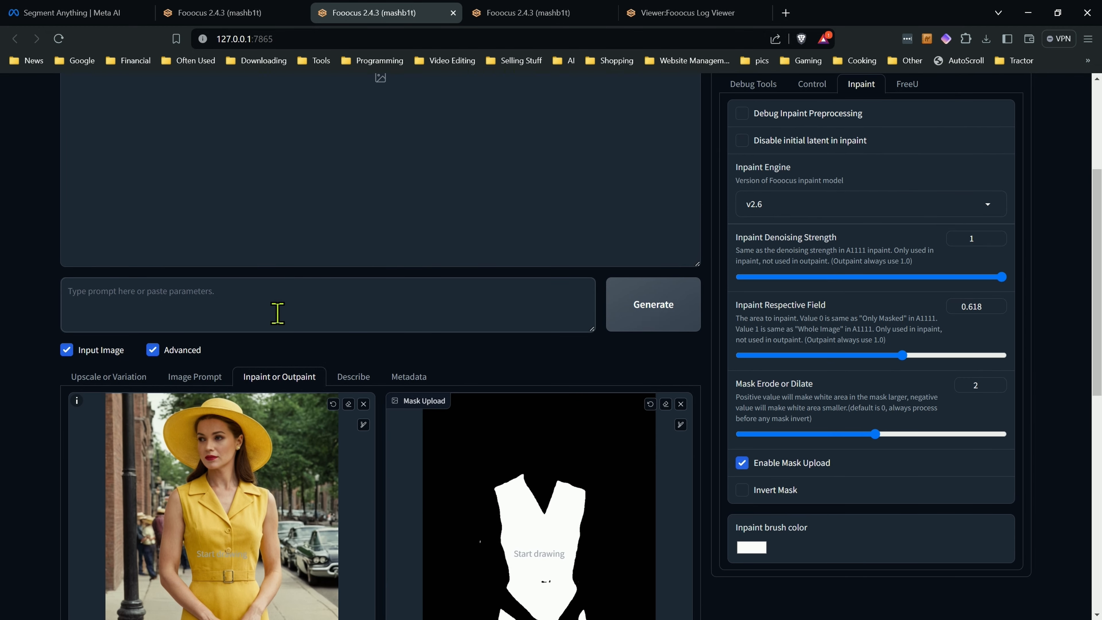
type("blue dress")
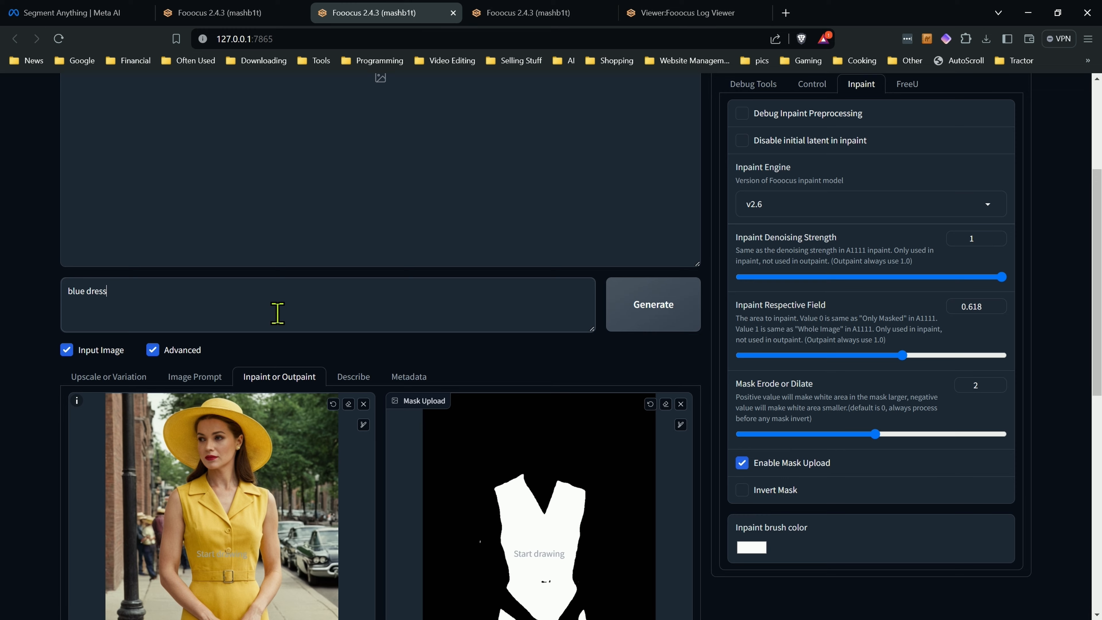
key("ctrl+Return")
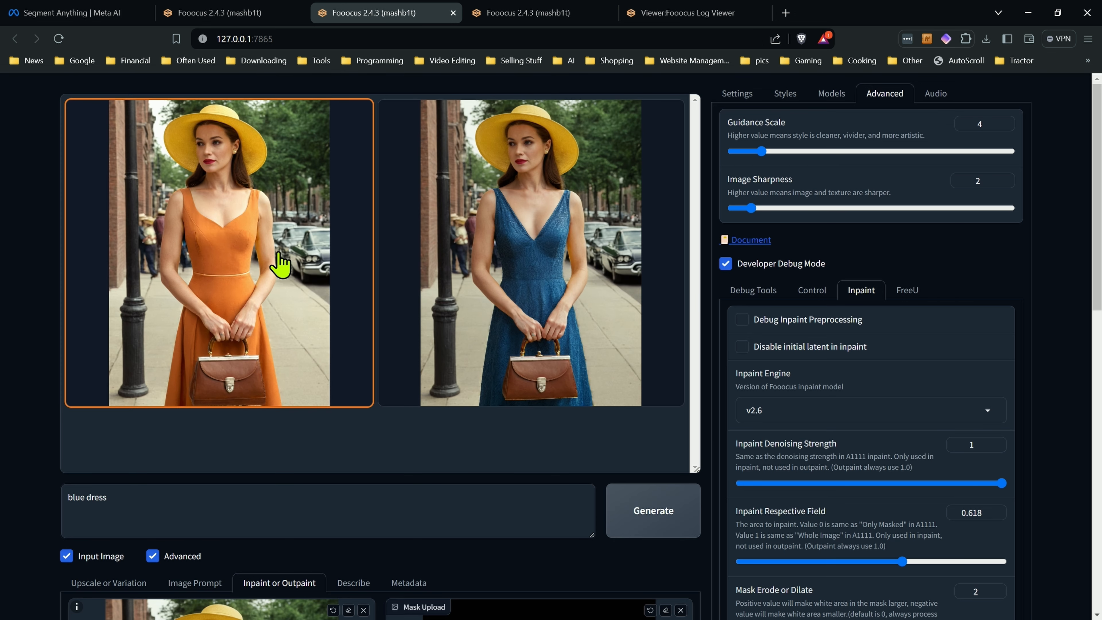
Step: View the orange dress and blue dress results enlarged one after the other, and close the full-screen viewer
left_click(252, 285)
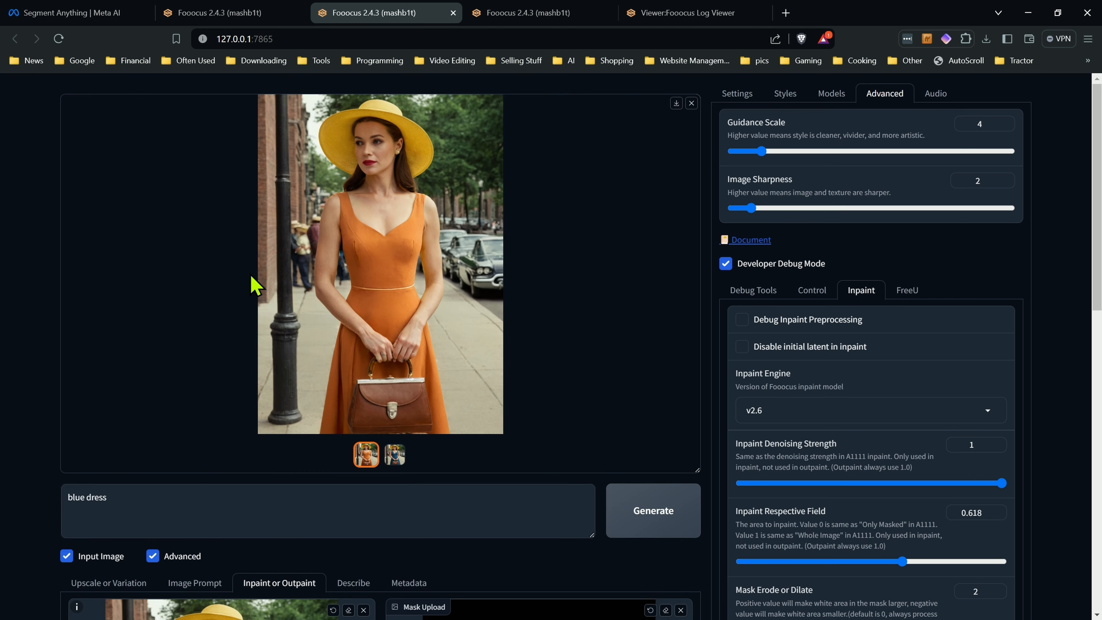
left_click(392, 280)
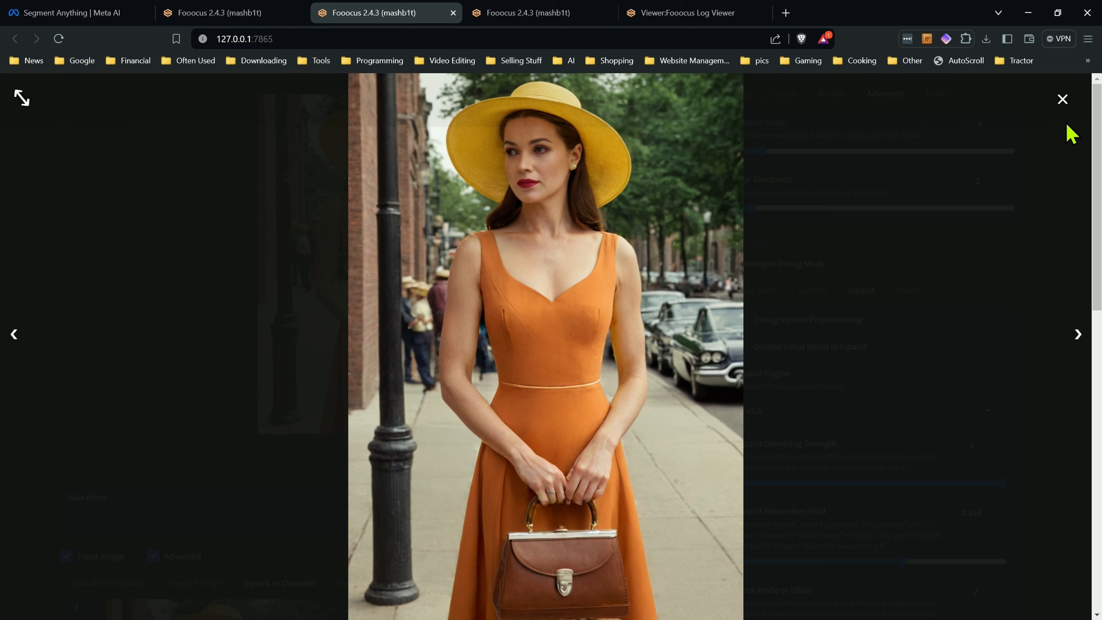
left_click(1078, 334)
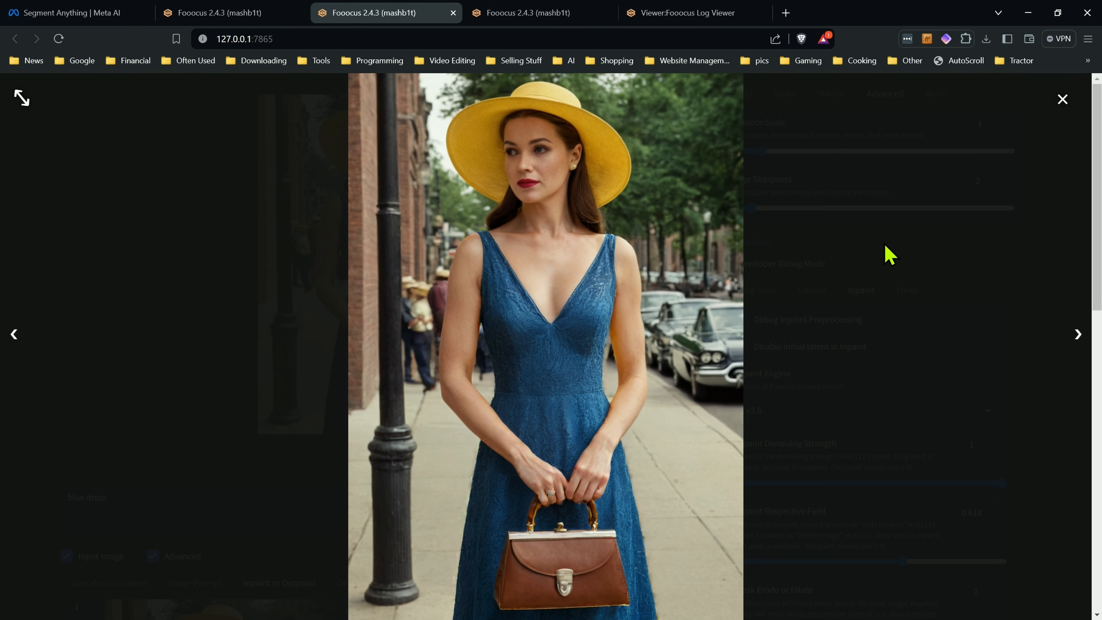
left_click(1062, 103)
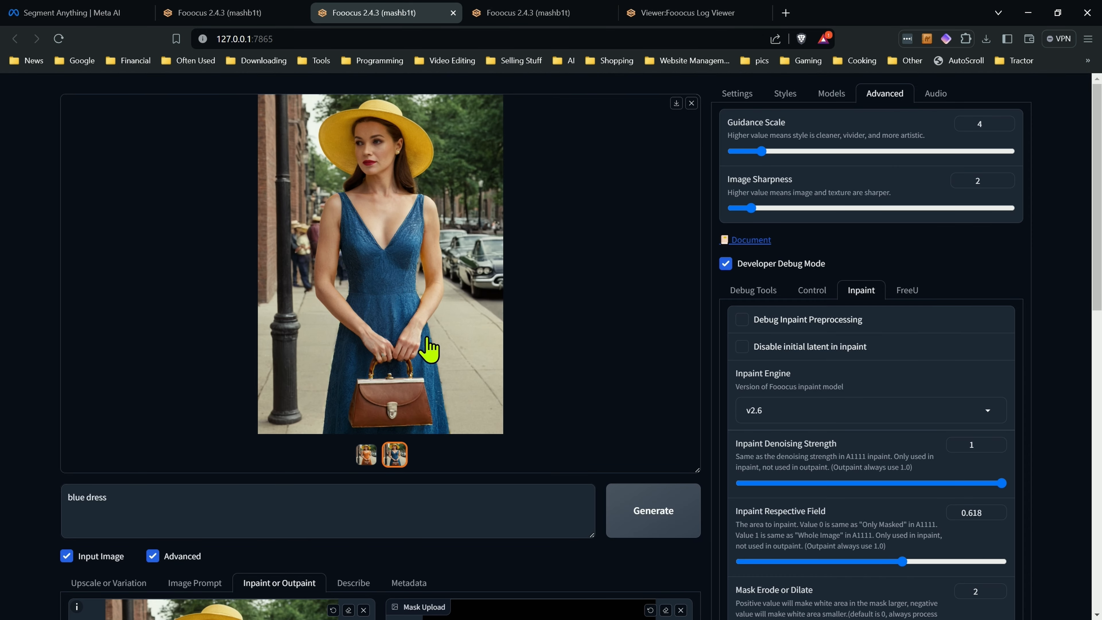
Step: Compare the blue dress result with the source image and dress mask, viewing the result enlarged again
scroll(430, 347, "down", 4)
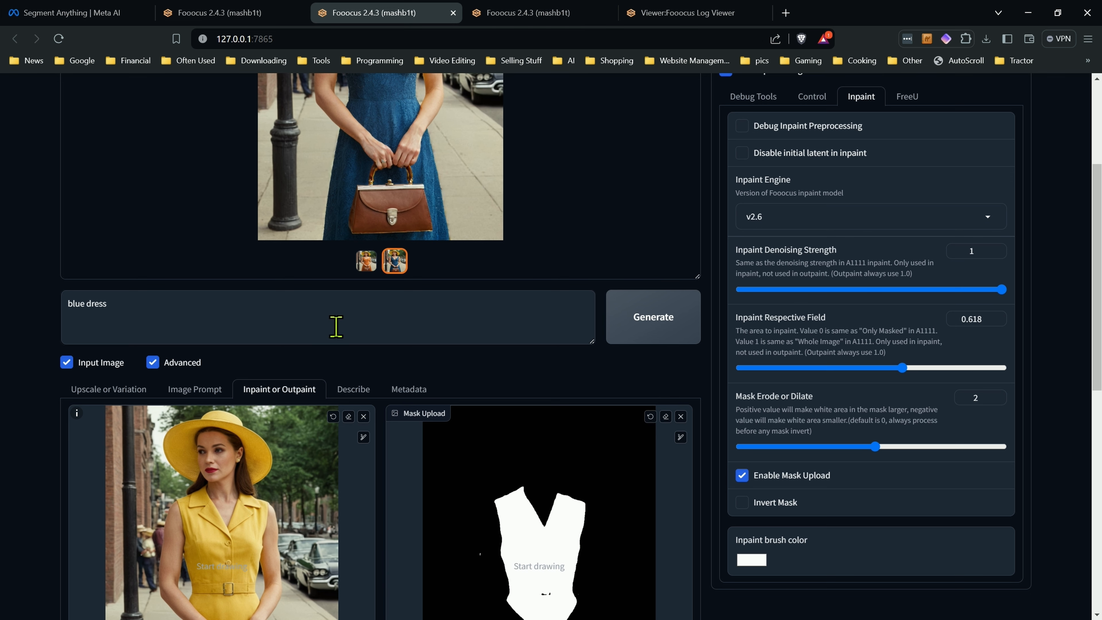
scroll(233, 323, "up", 4)
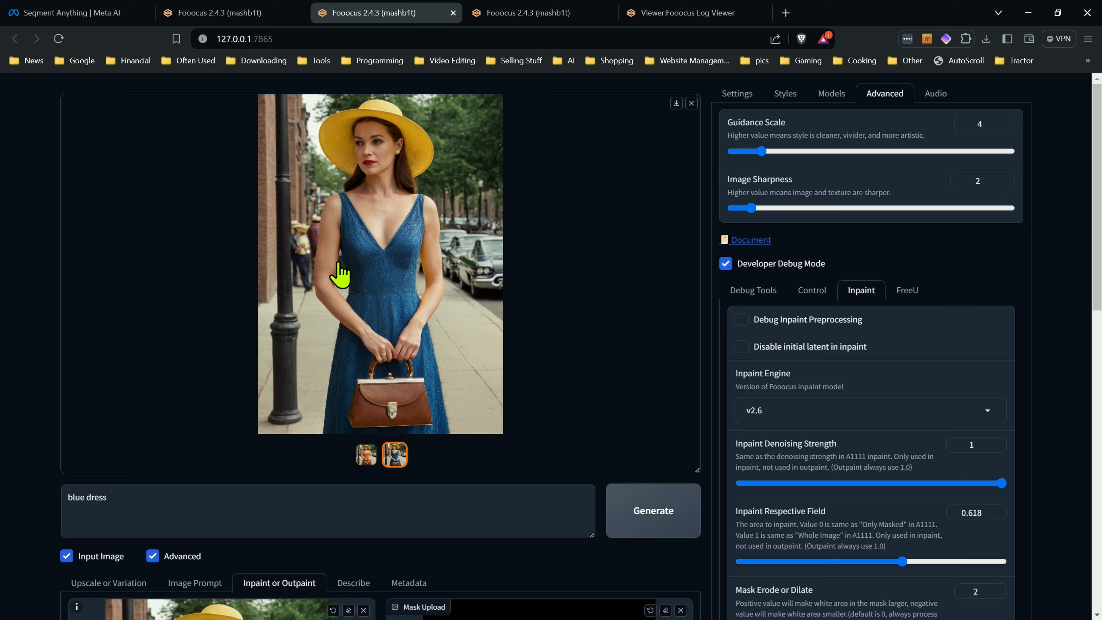
scroll(352, 266, "down", 3)
left_click(392, 241)
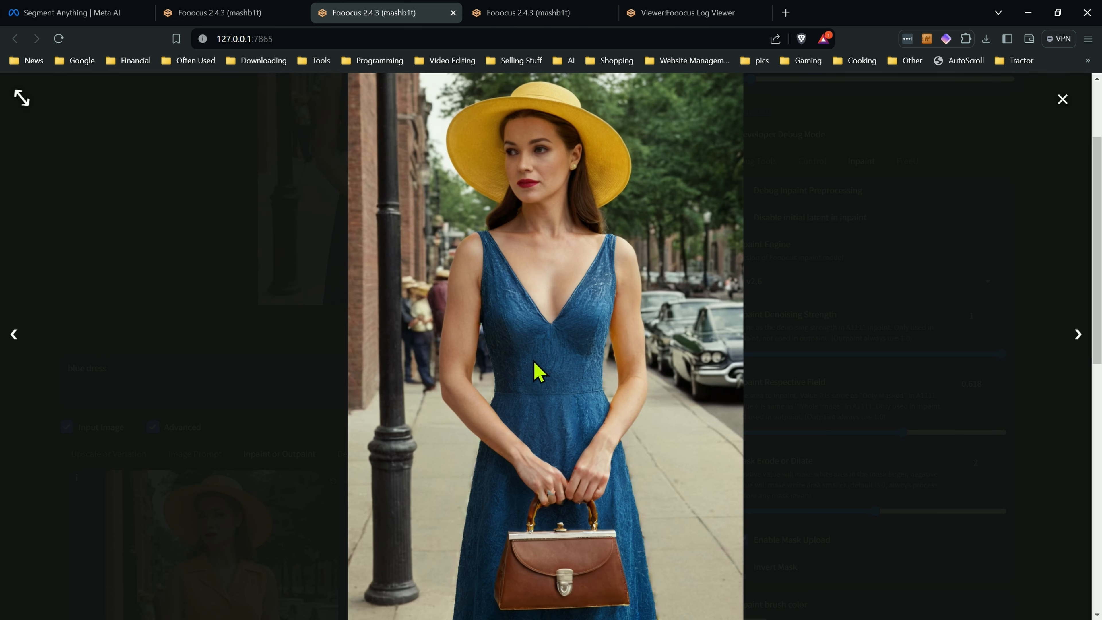
left_click(564, 400)
left_click(399, 293)
left_click(1062, 99)
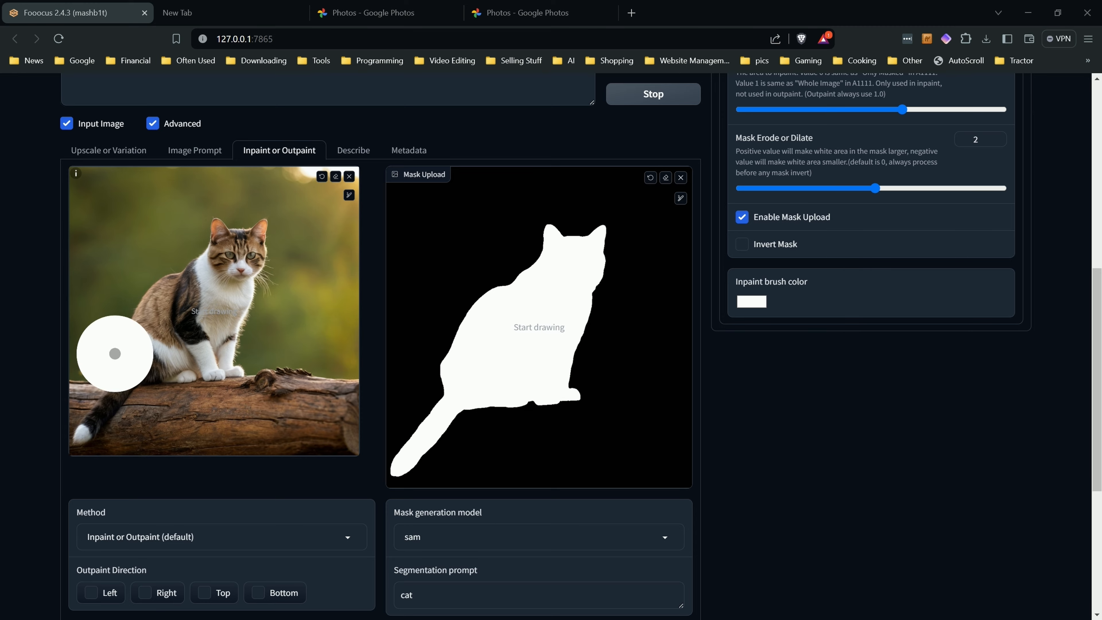
Step: Examine the first finished purple cat image enlarged while the remaining images generate, and close the viewer
scroll(852, 490, "up", 3)
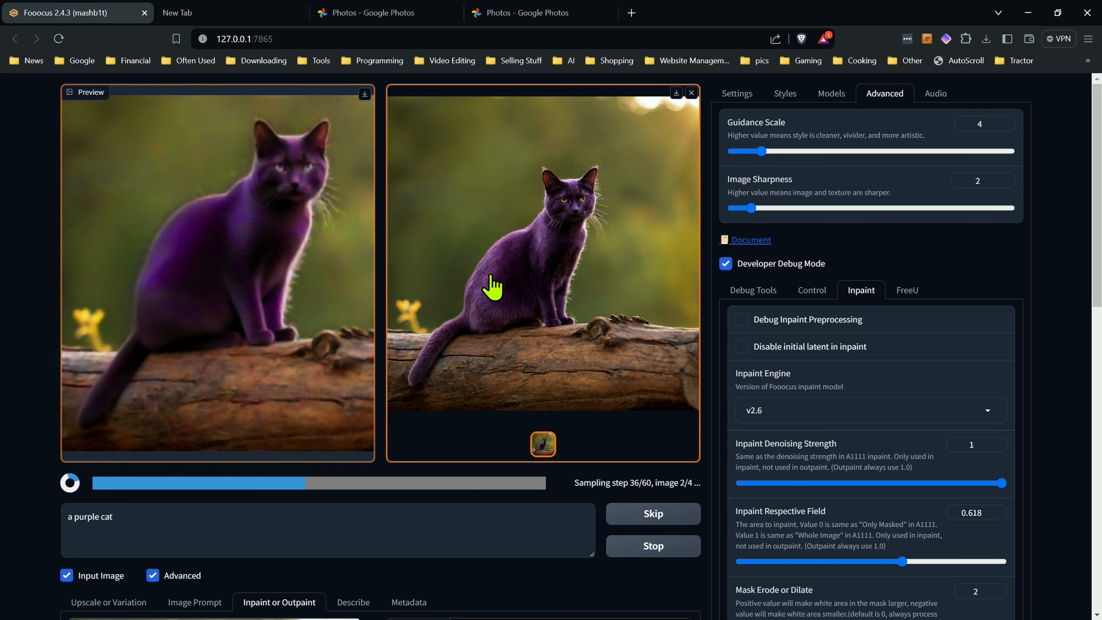
left_click(491, 276)
left_click(1065, 103)
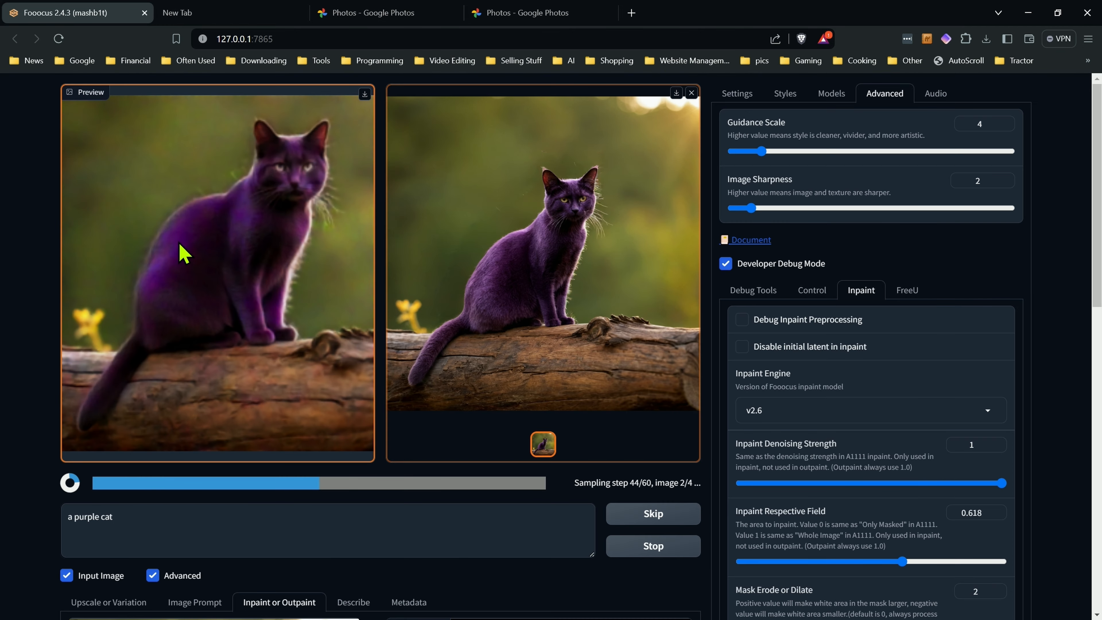